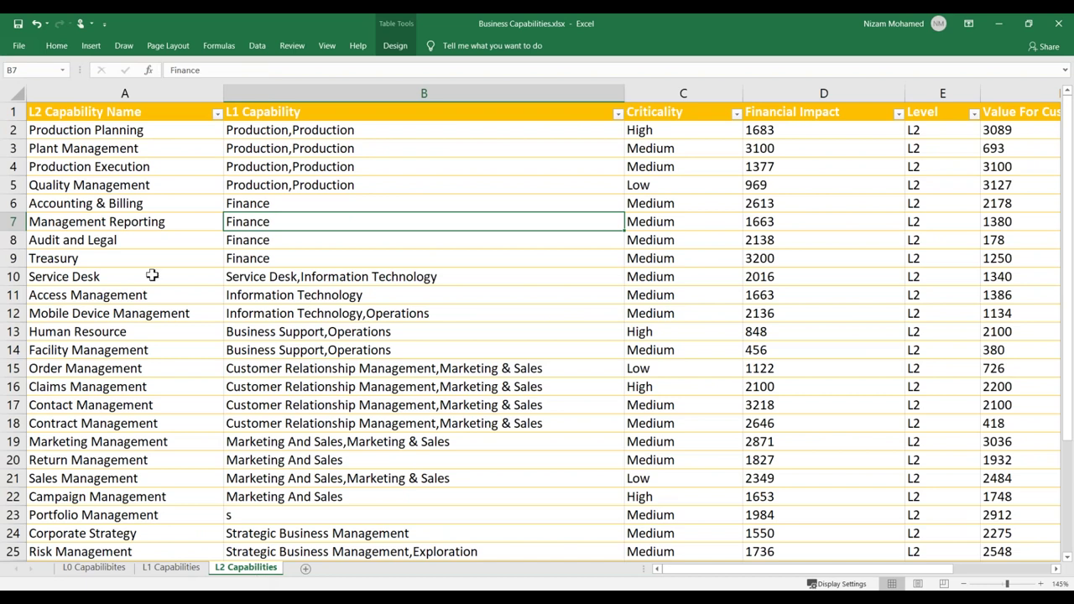
Review the capability names, L1 Capability, Criticality and Financial Impact columns in the L2 Capabilities worksheet.
left_click(131, 155)
left_click(136, 130)
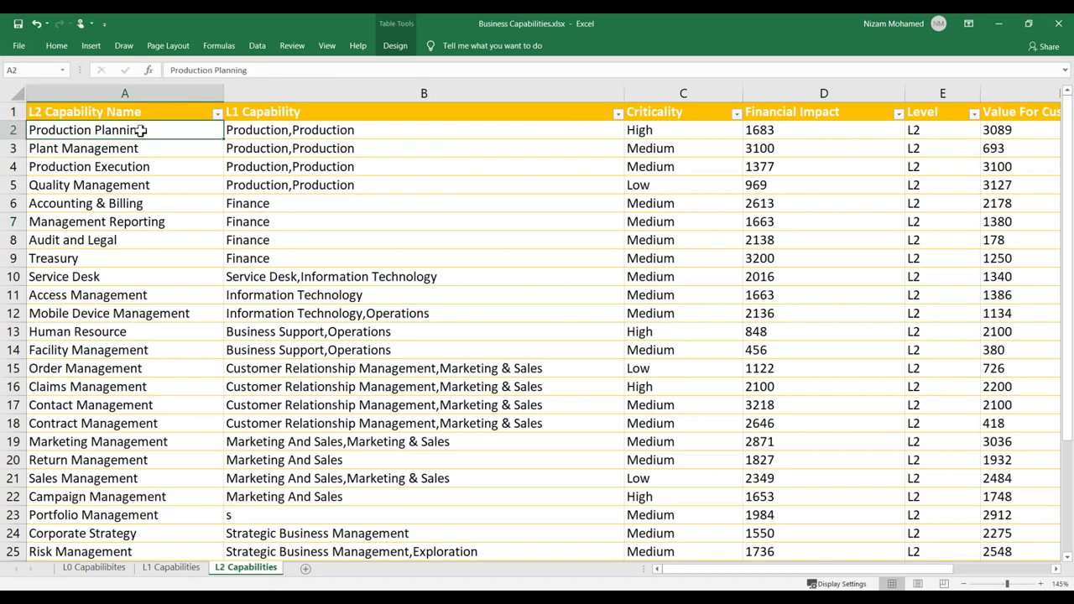
left_click(659, 125)
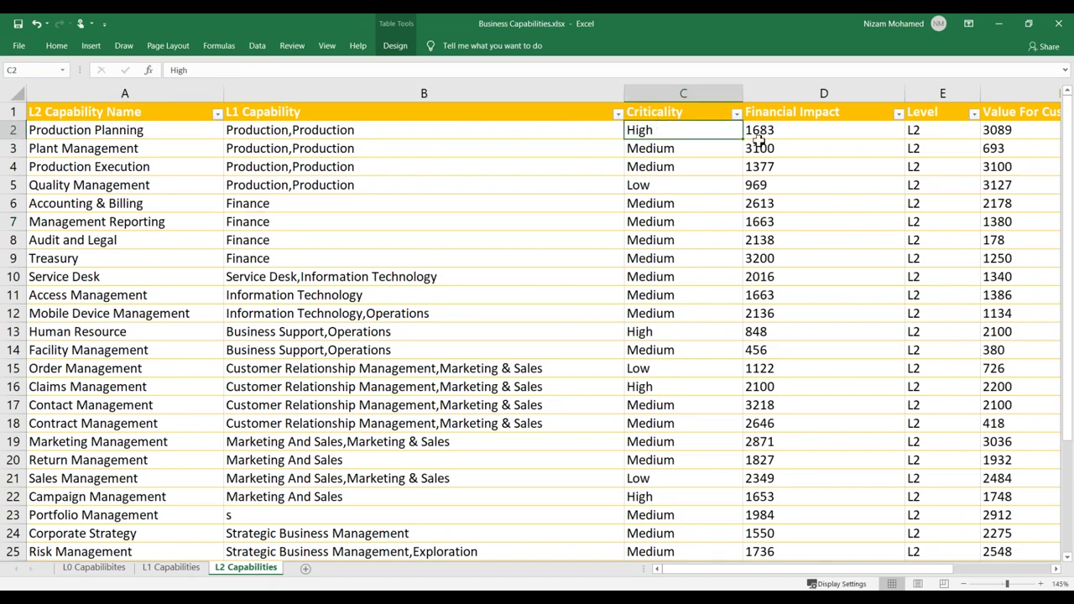
key("shift+Down")
left_click_drag(830, 141, 1012, 332)
left_click(797, 151)
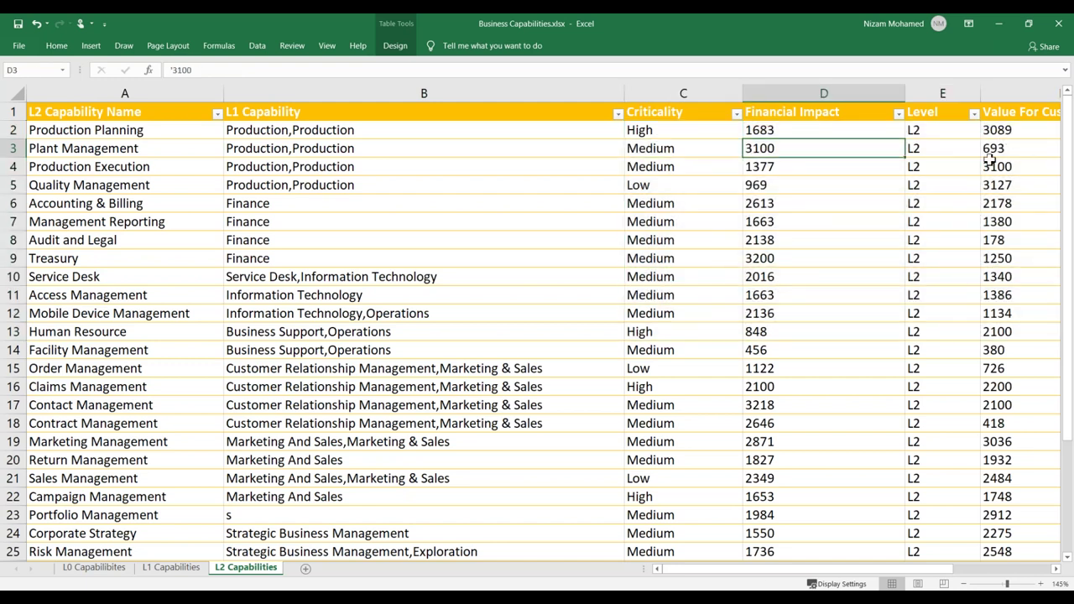
left_click(262, 136)
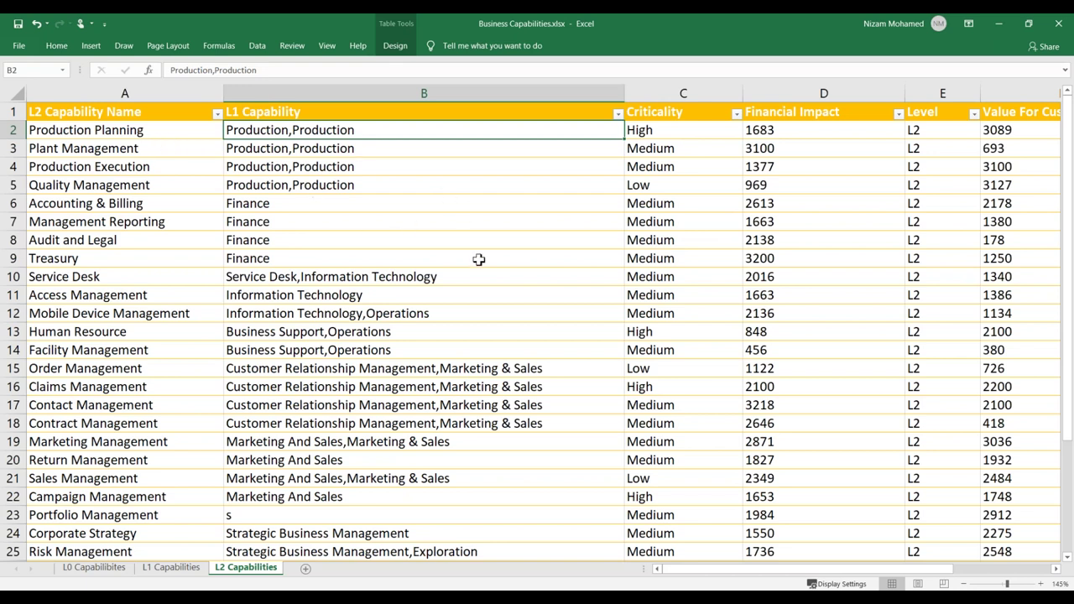
scroll(478, 259, "down", 1)
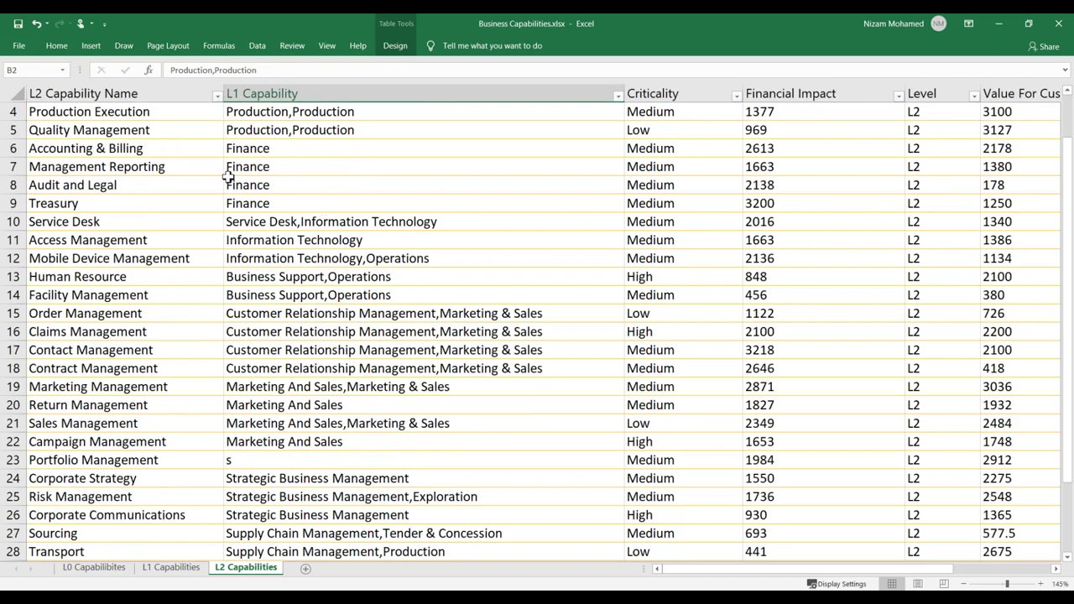
Switch to Enterprise Architect, view the EA-Architecture model's Business Capability Landscape, and minimize that window to return to the Business Capabilities model.
left_click(999, 25)
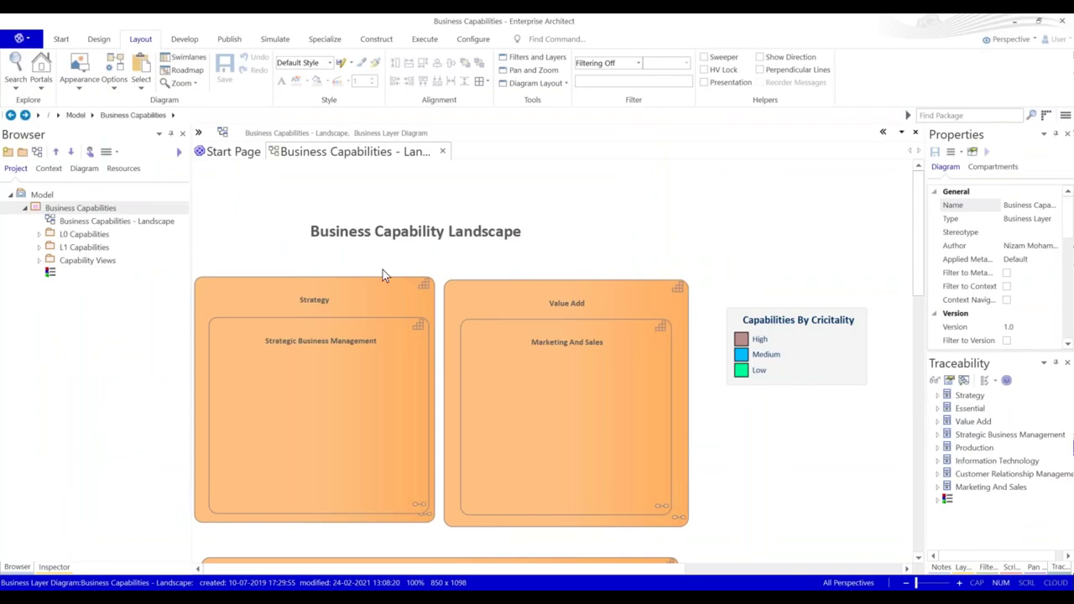
left_click(212, 598)
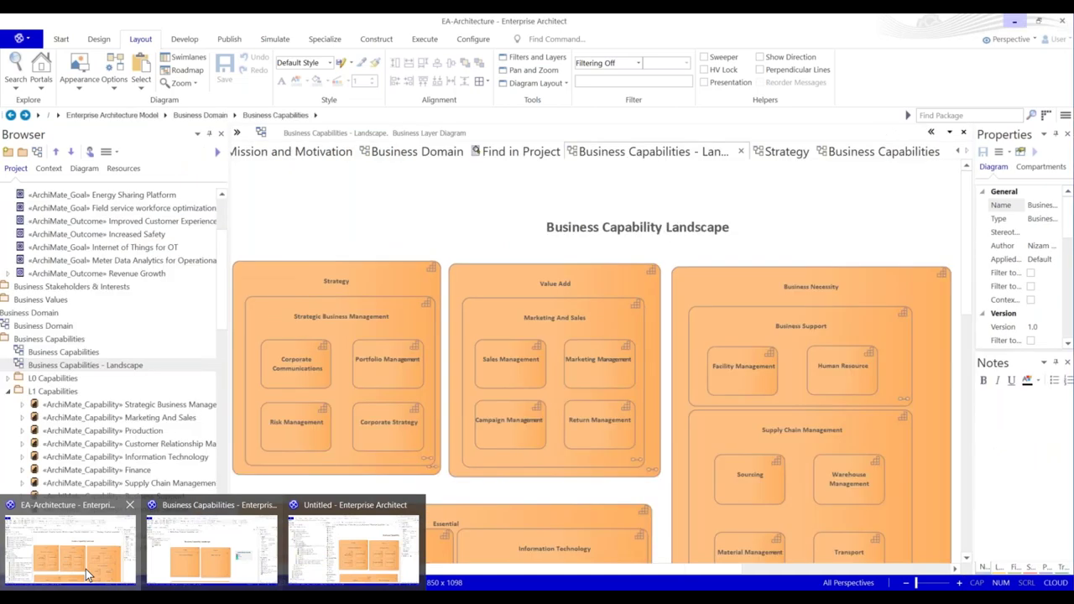
left_click(85, 569)
double_click(484, 29)
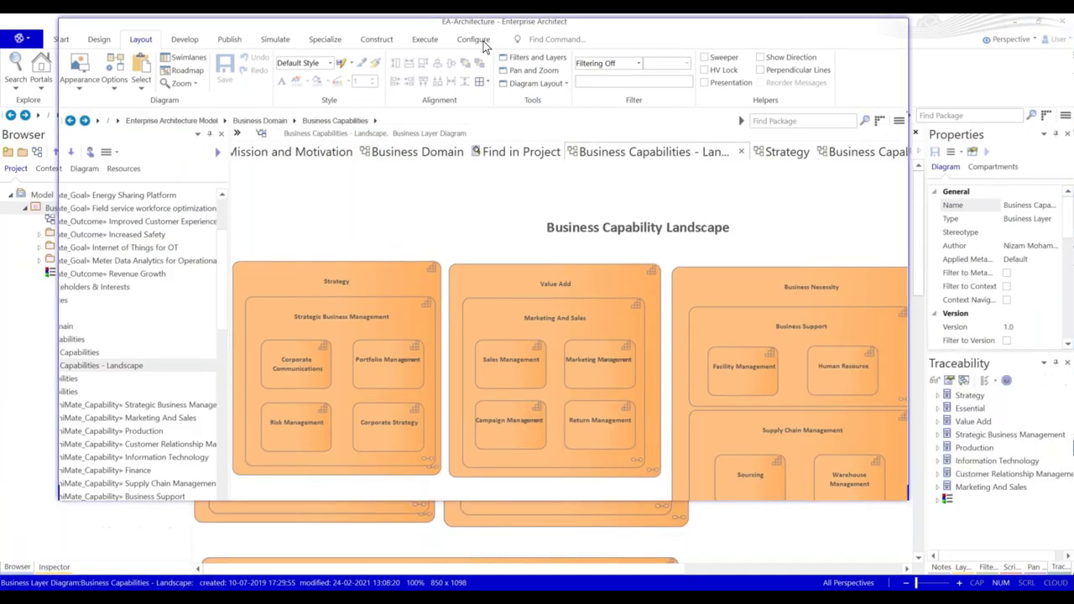
left_click_drag(484, 44, 867, 136)
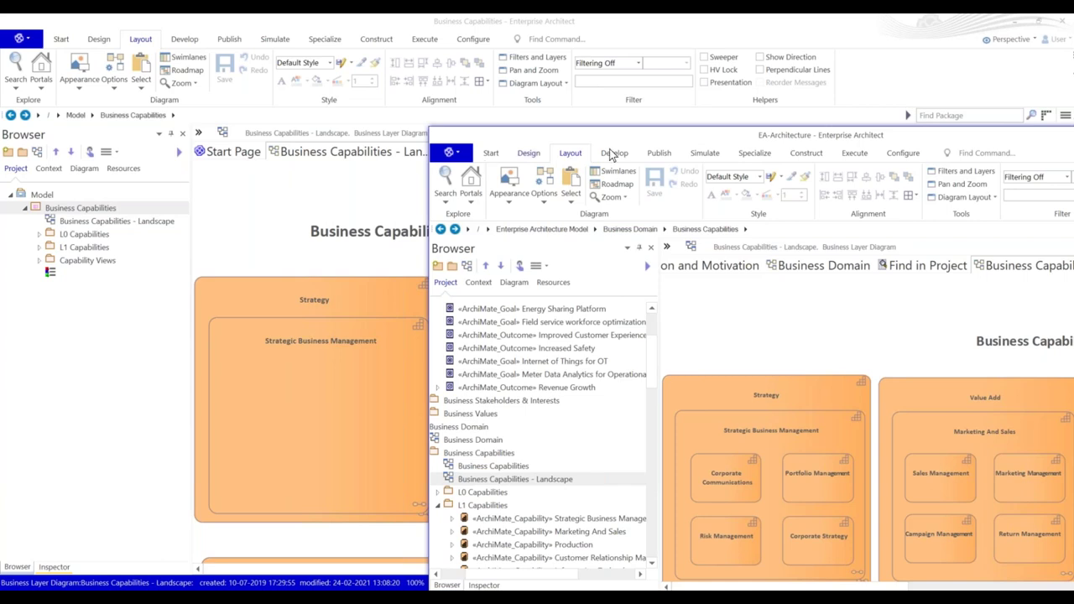
left_click_drag(745, 136, 422, 105)
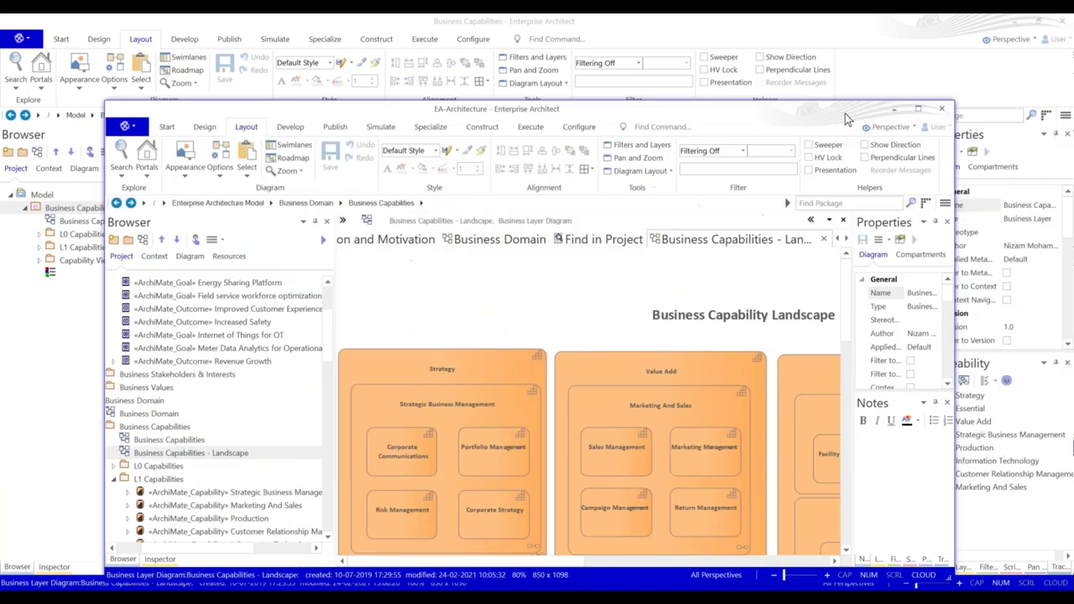
left_click(894, 109)
Examine the Strategic Business Management capability inside the Strategy block of the landscape diagram.
left_click(372, 350)
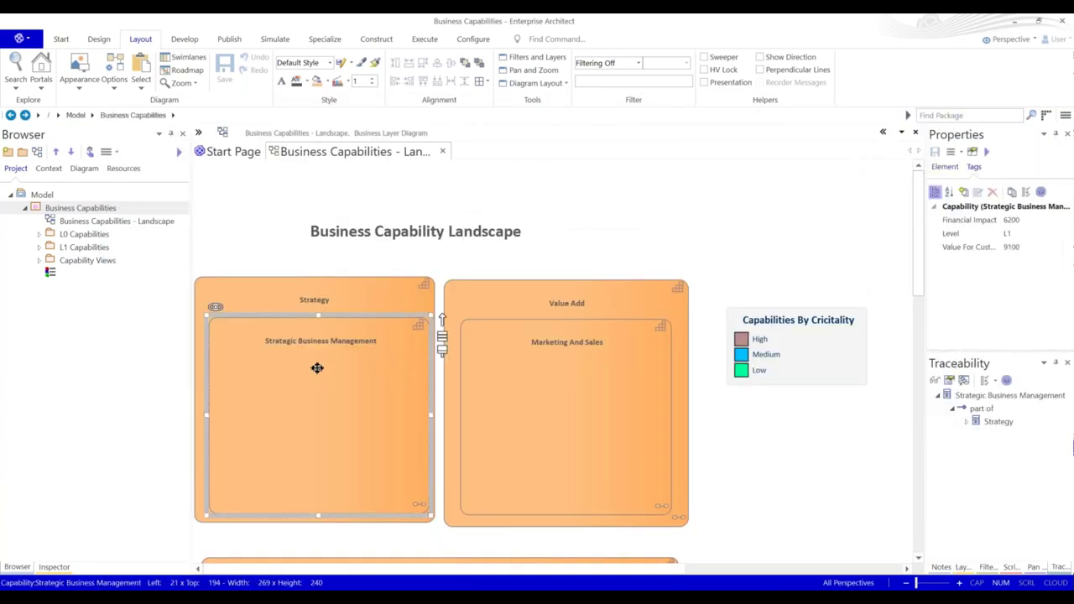
left_click(372, 304)
left_click(360, 339)
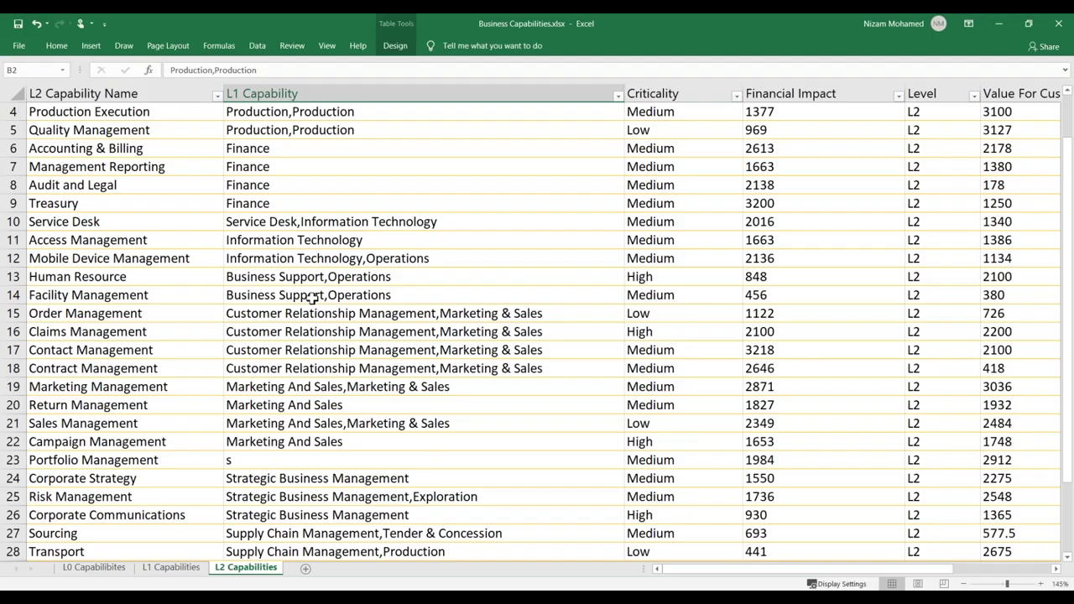
Check the L1 Capability and Financial Impact columns in the Excel workbook and return to Enterprise Architect.
left_click(311, 296)
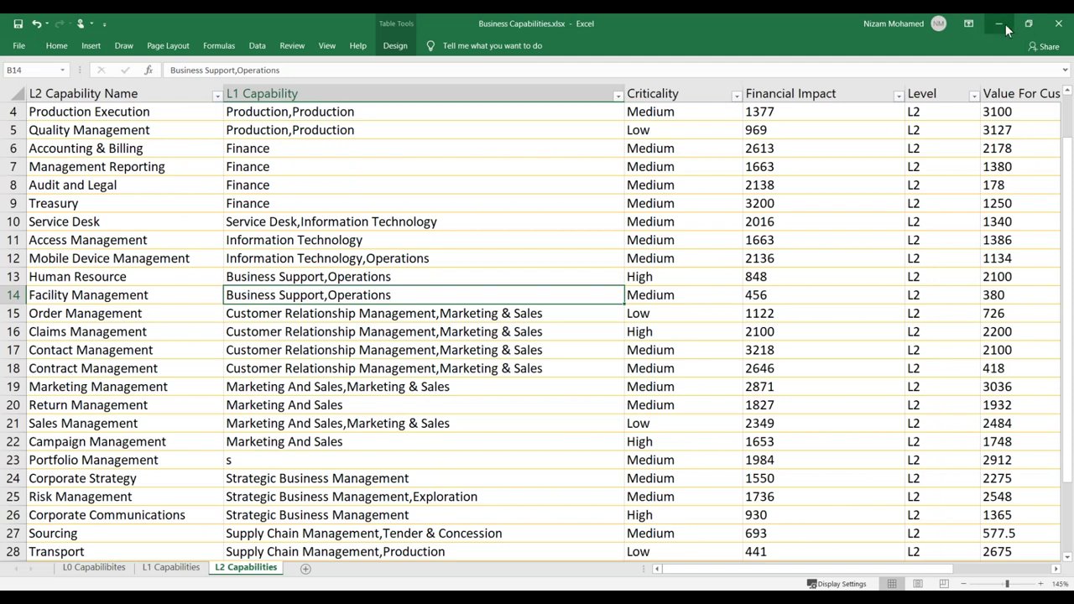
left_click(830, 214)
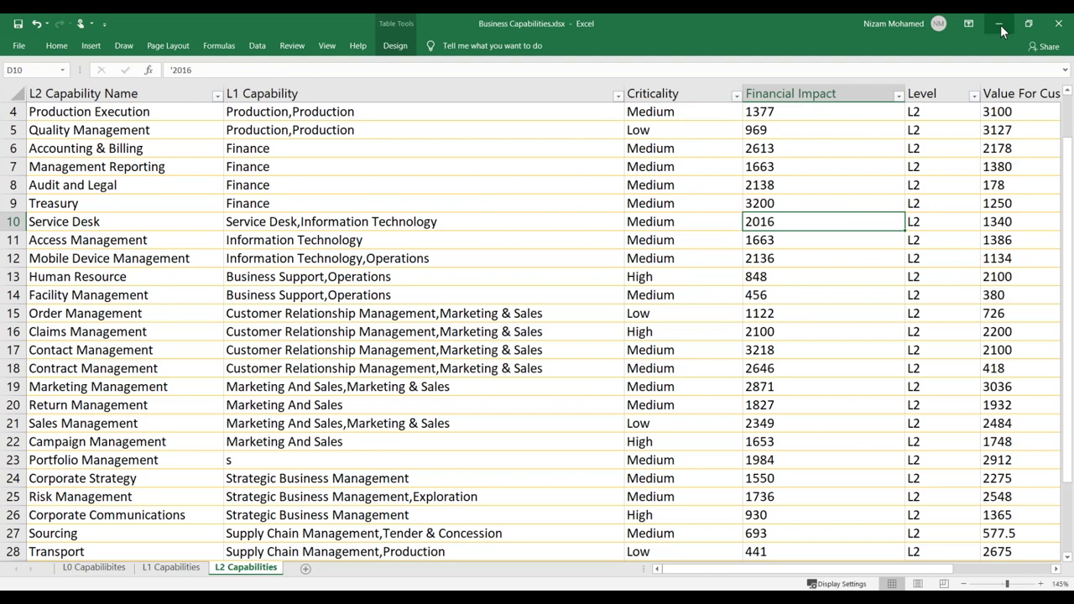
left_click(1001, 30)
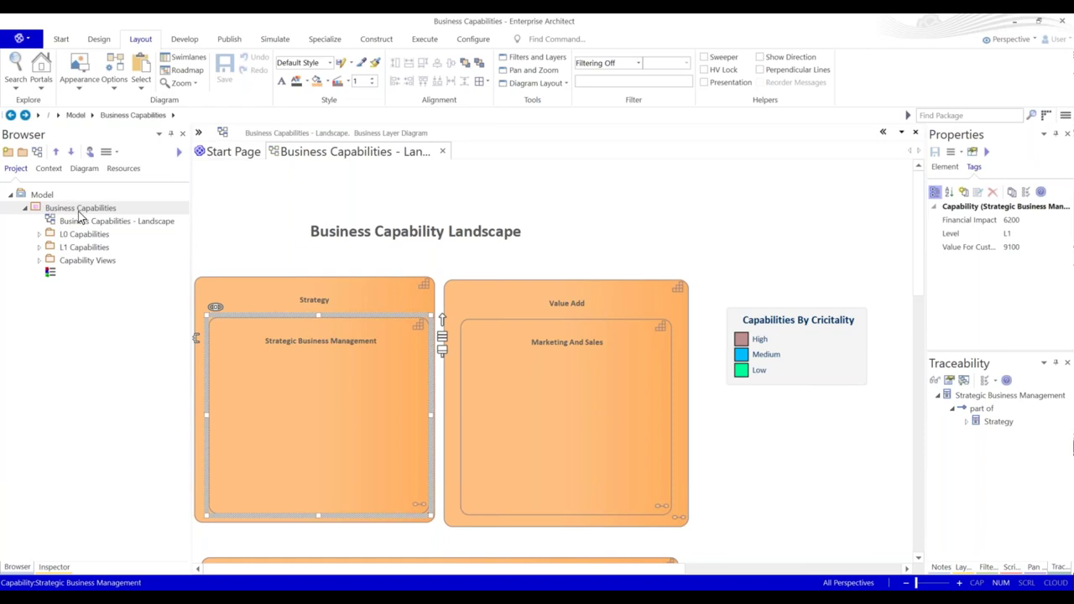
Start a Microsoft Office Excel import into the Business Capabilities package and choose the Business Capabilities workbook as the document to import.
left_click(83, 209)
right_click(84, 207)
mouse_move(120, 214)
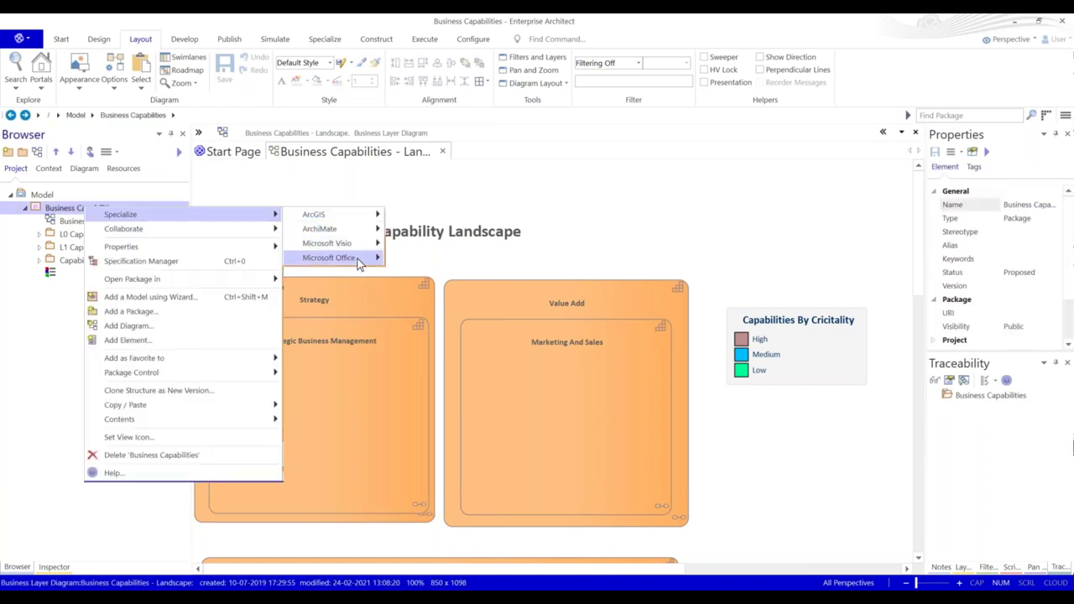
mouse_move(358, 260)
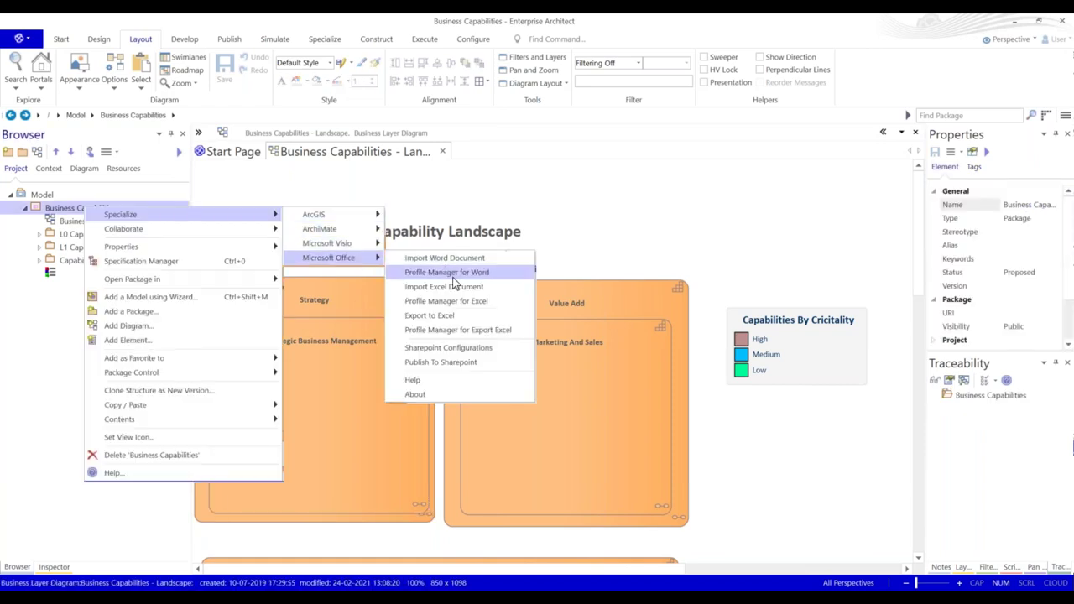
left_click(428, 287)
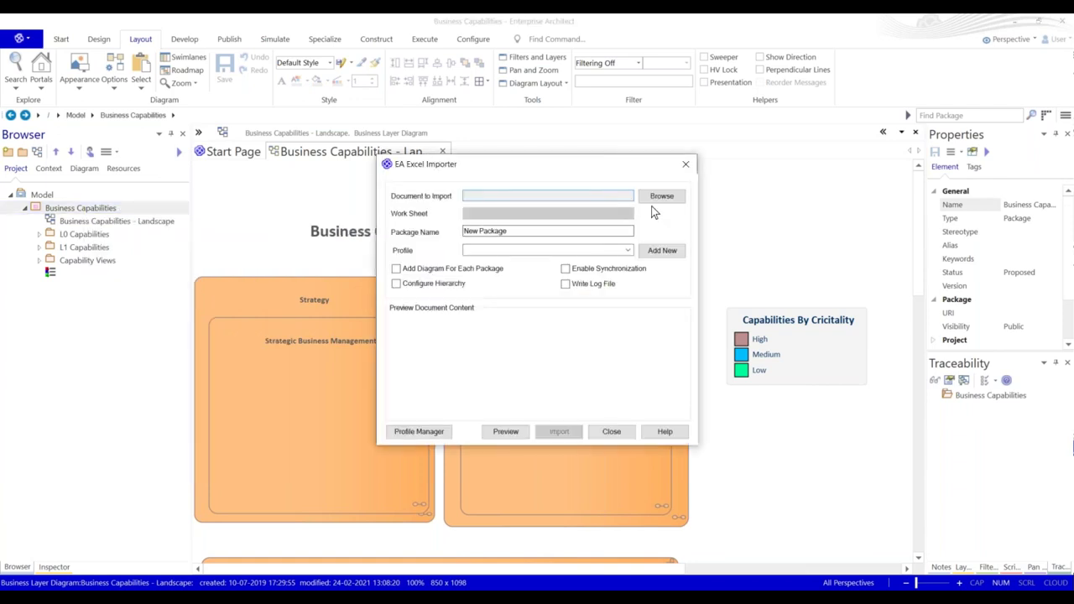
left_click(655, 201)
left_click(712, 208)
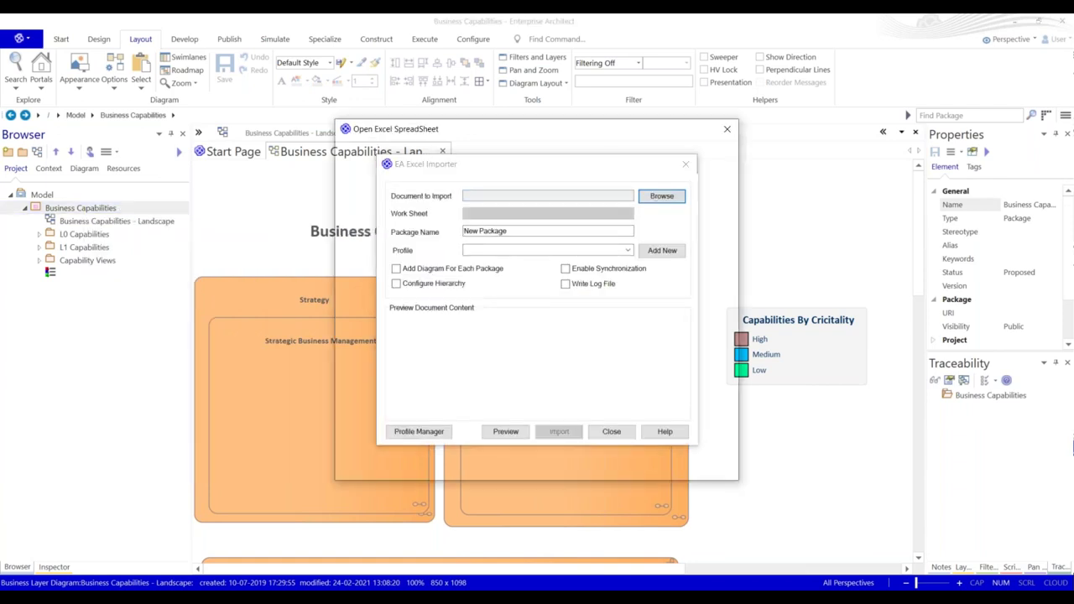
double_click(647, 319)
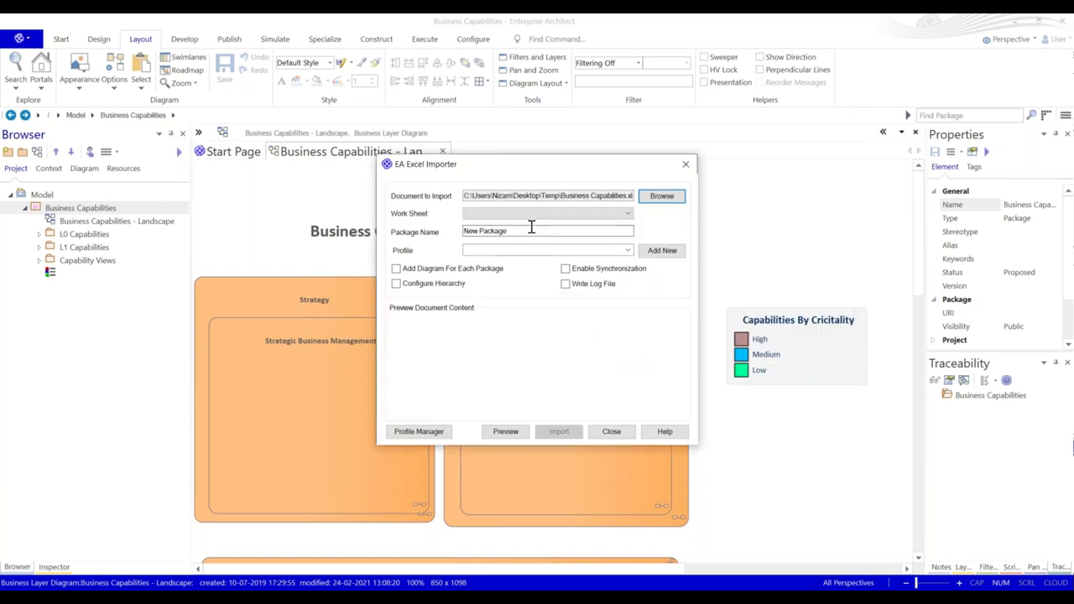
Set the import to the L2 Capabilities worksheet, the package name "L2 capabilities" and the L2 Capabilities Import profile.
left_click(541, 216)
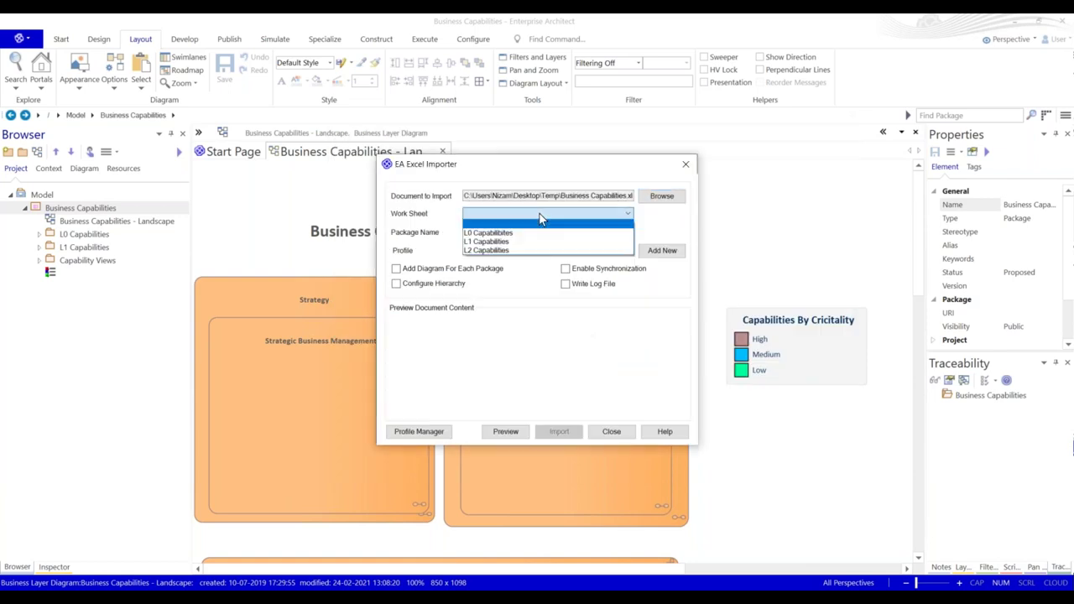
left_click(509, 251)
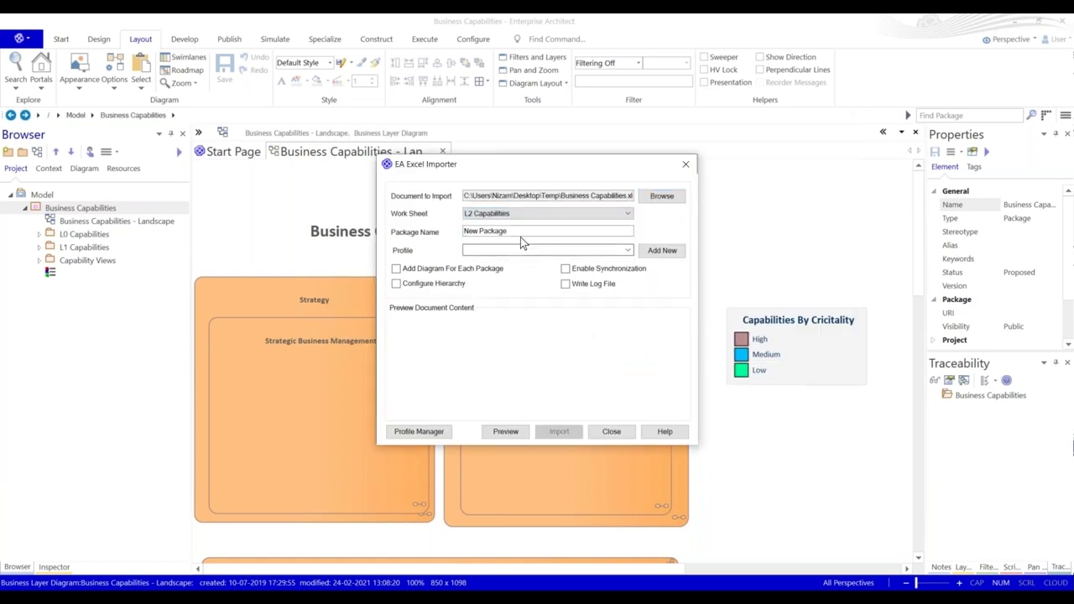
left_click(521, 235)
type("L2")
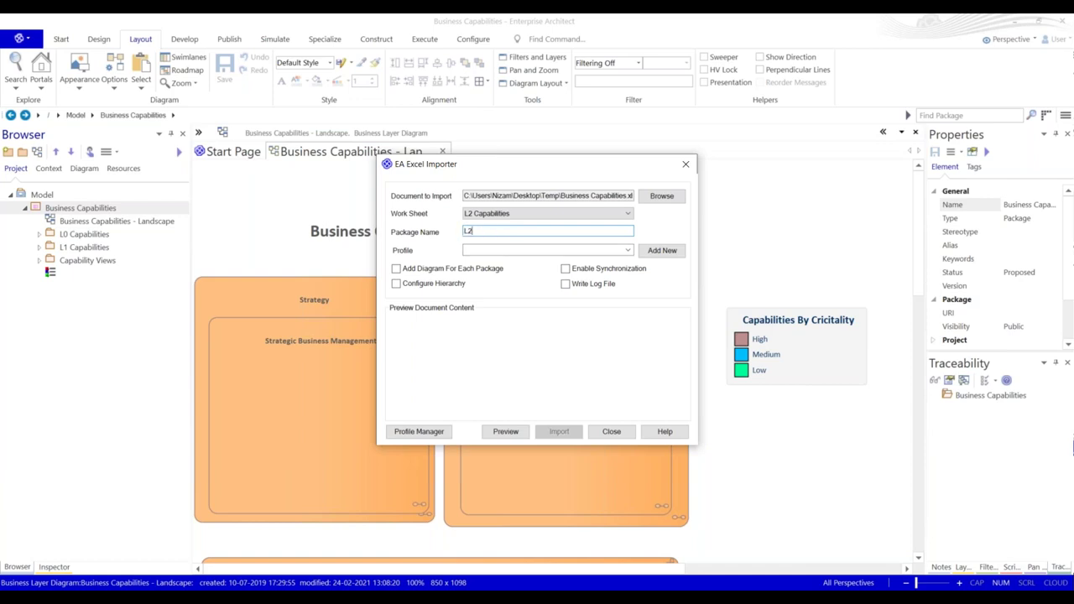
type(" capabilities")
left_click(503, 250)
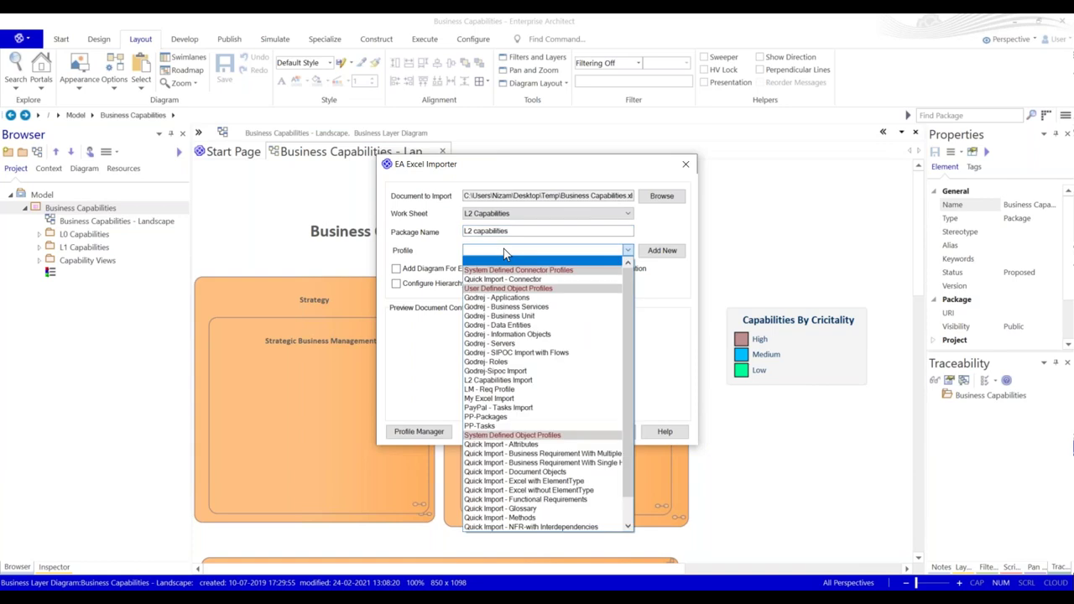
left_click(544, 381)
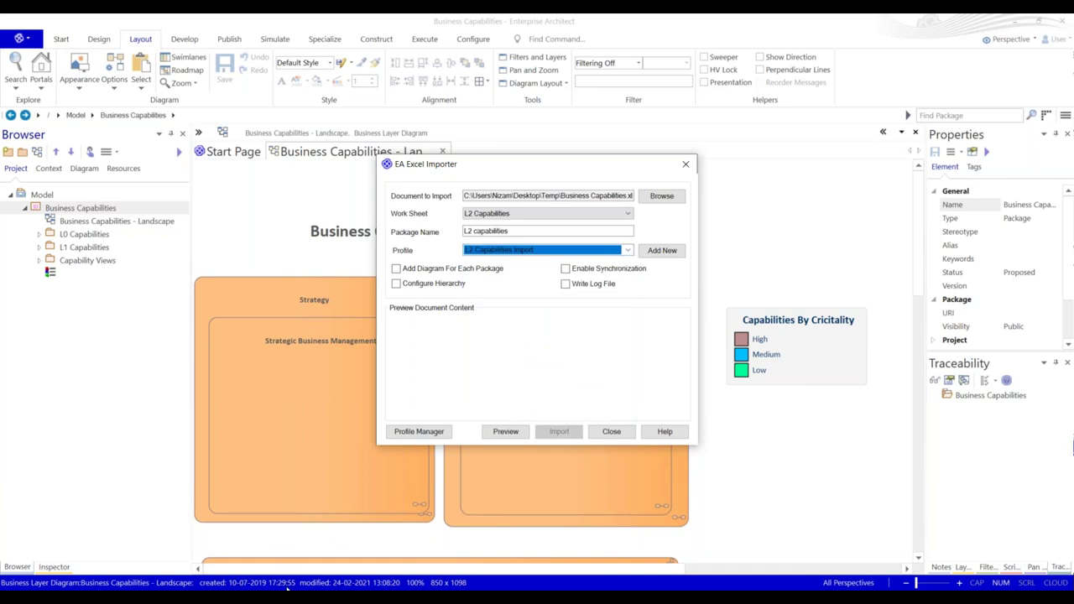
Switch to the Excel workbook, examine the L2 capability table's columns from the header row down, and return to the importer.
mouse_move(287, 590)
left_click(324, 550)
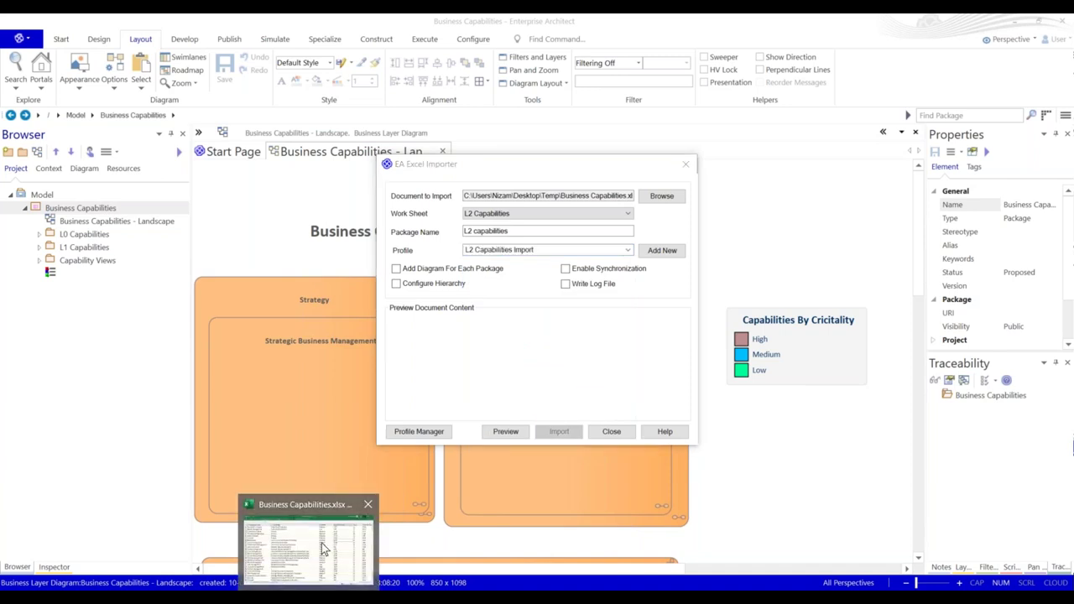
left_click(293, 133)
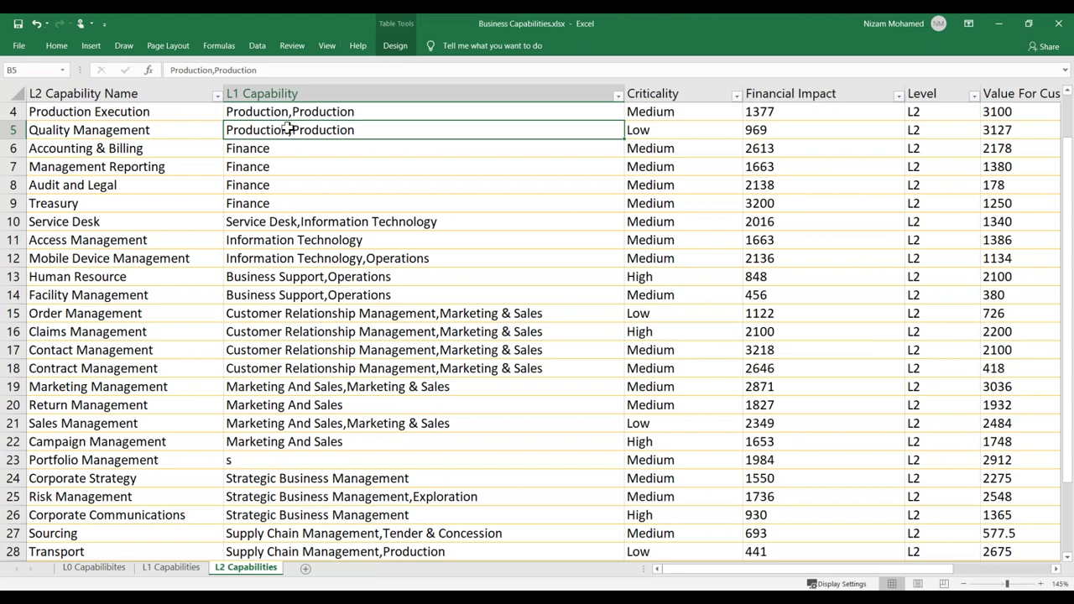
scroll(293, 133, "up", 1)
left_click(178, 116)
left_click_drag(173, 116, 993, 467)
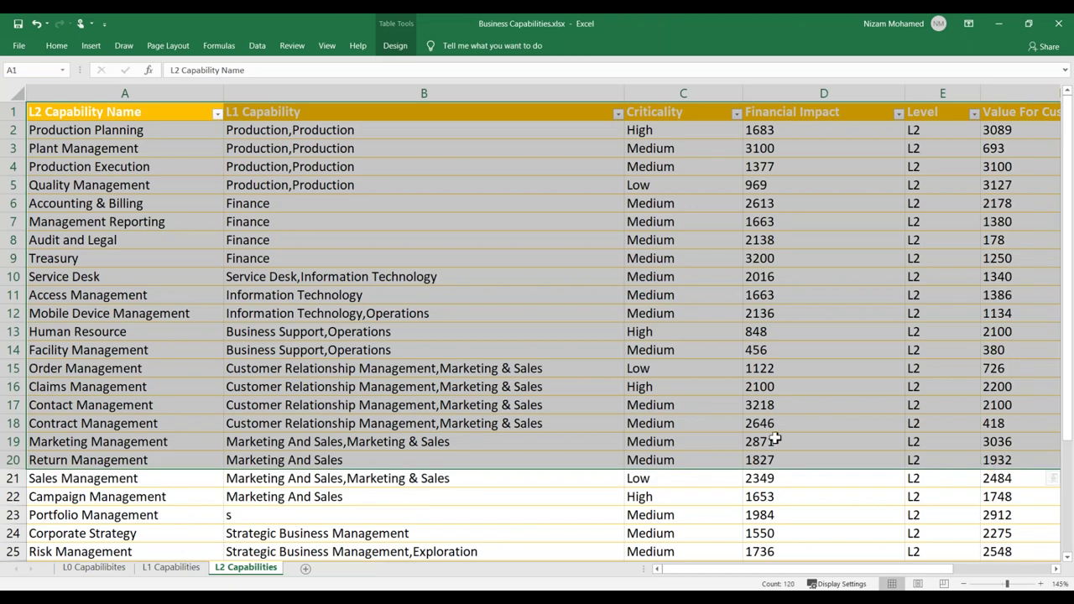
left_click(523, 344)
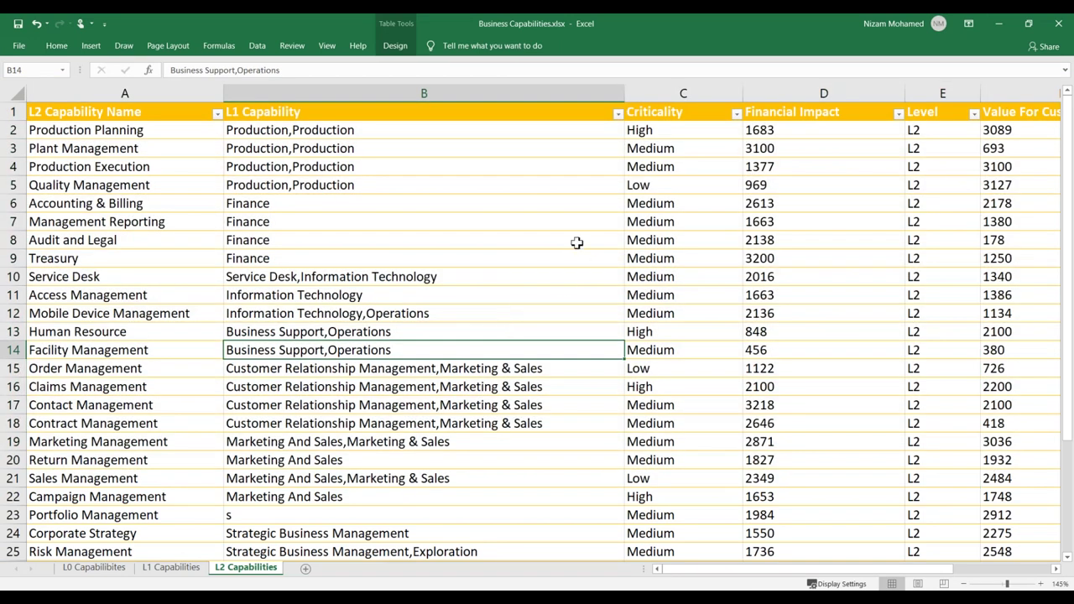
left_click(999, 28)
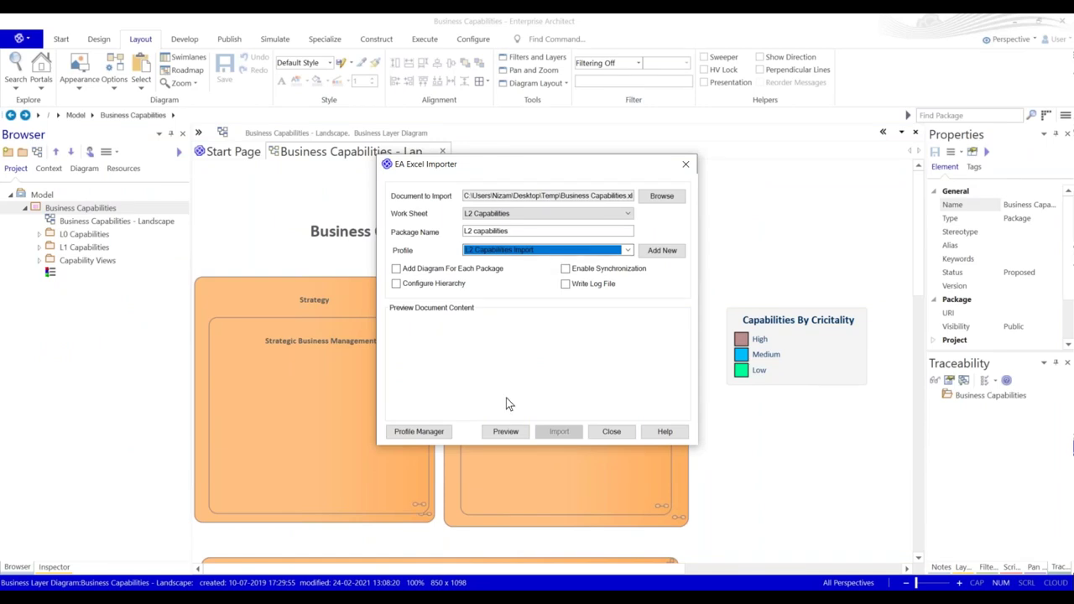
Preview the L2 capabilities document content and start the import to bring up the connector mappings.
left_click(515, 435)
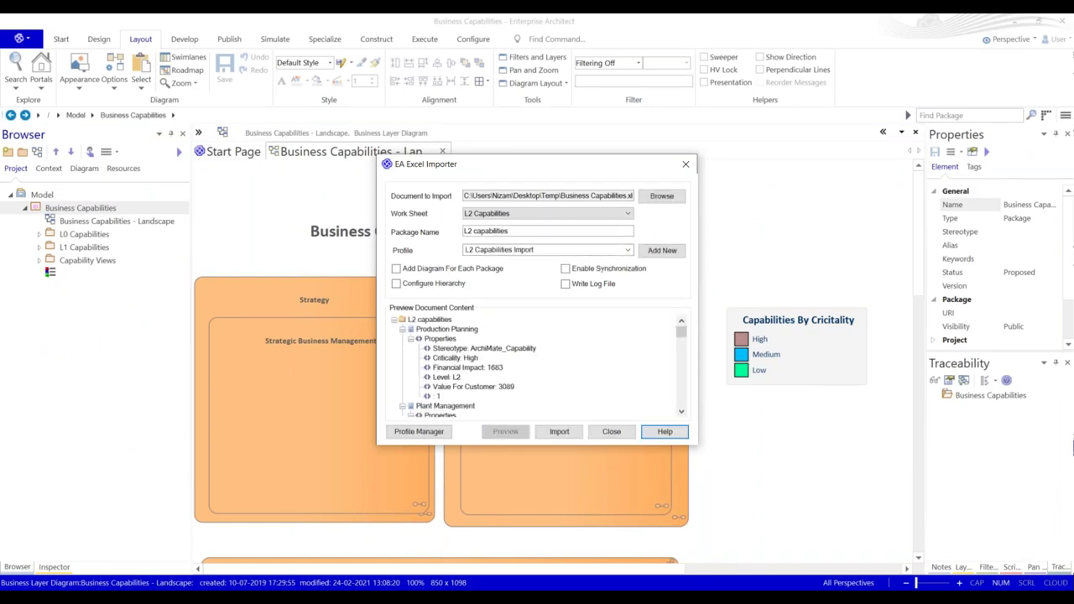
left_click(561, 434)
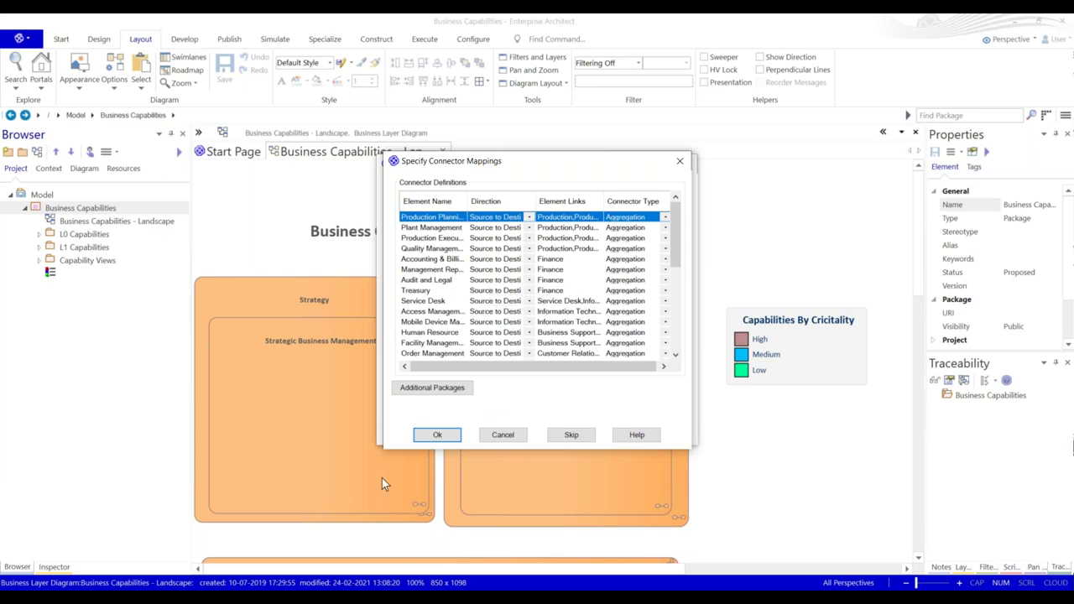
Switch to the Excel workbook and check the property columns and the L1 Capability links behind the connector mappings.
key("alt+Tab")
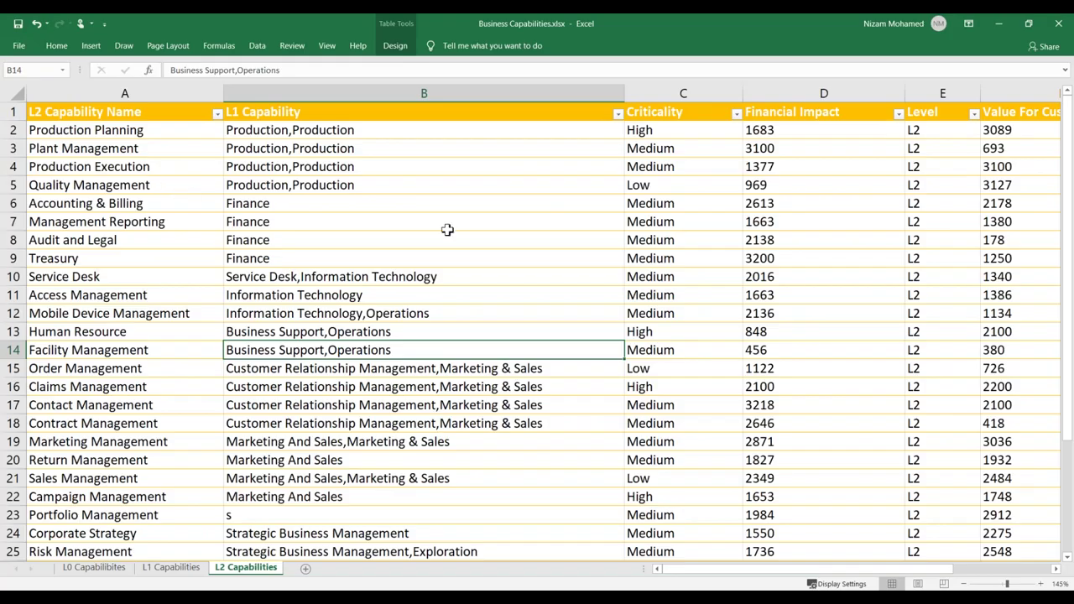
left_click(683, 149)
left_click_drag(683, 148, 913, 147)
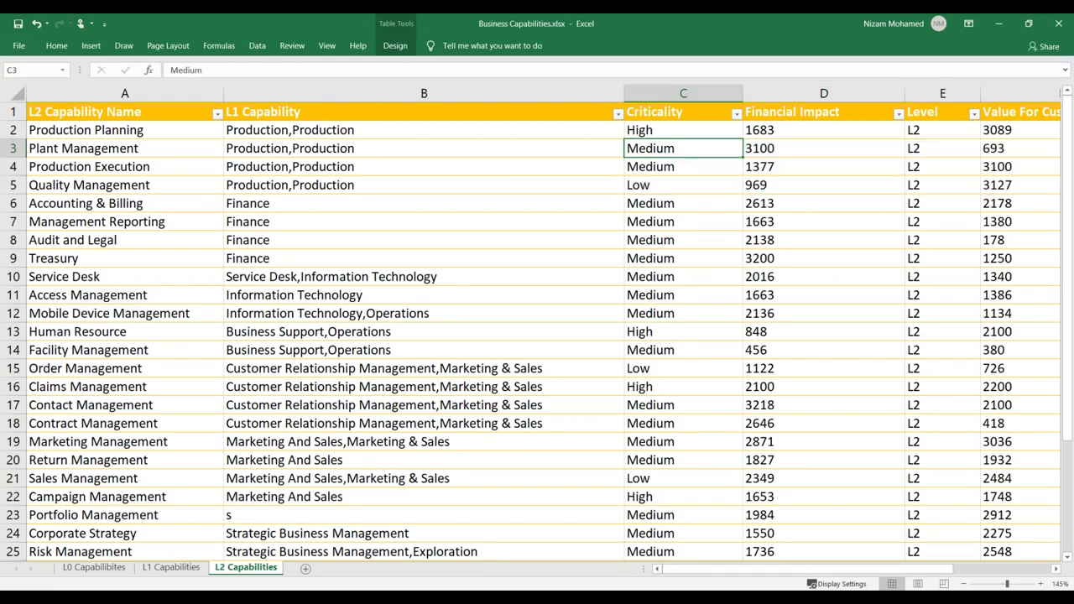
left_click(333, 184)
scroll(342, 236, "down", 1)
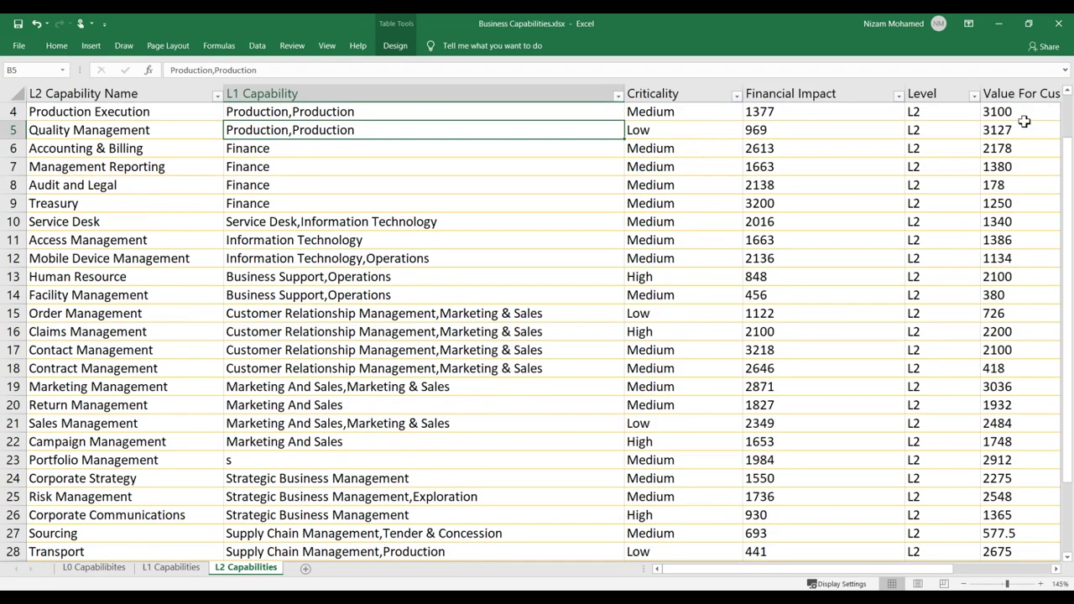
Return to Enterprise Architect and add the L1 Capabilities package as an additional package for the connector mappings.
left_click(1003, 28)
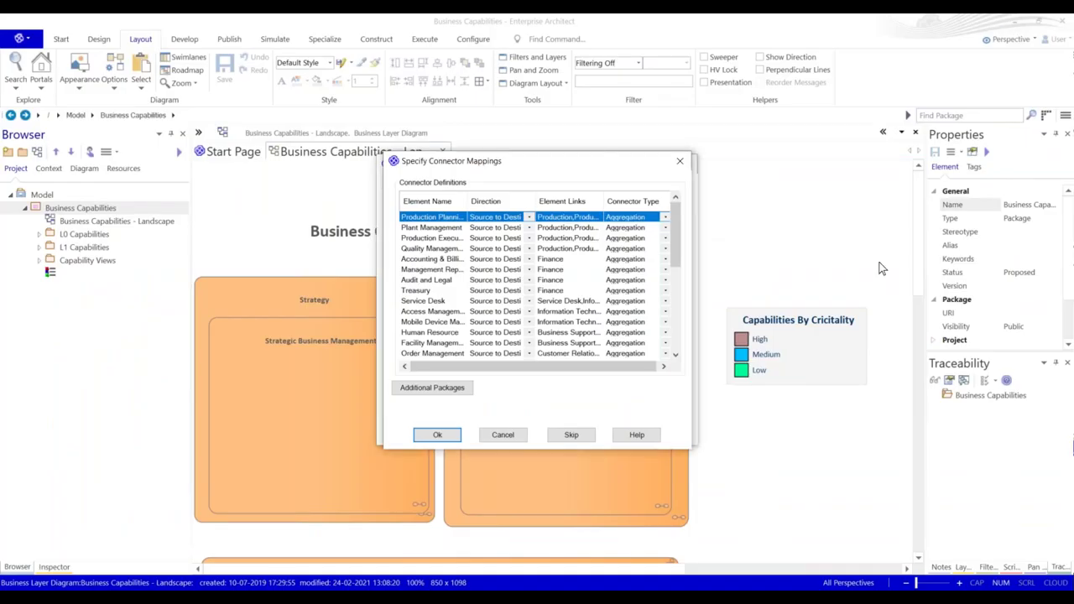
left_click(464, 388)
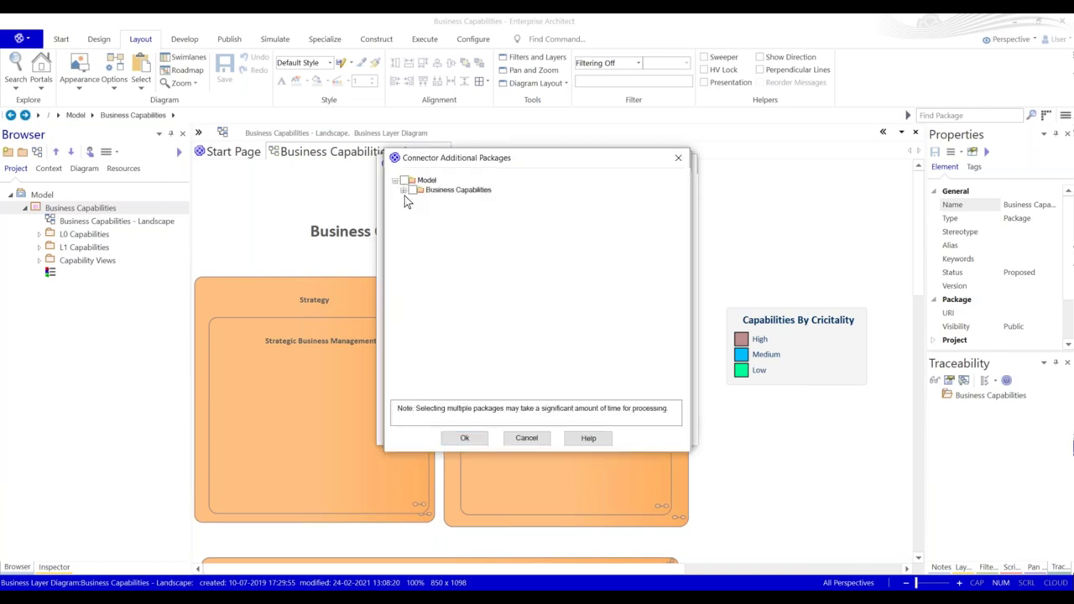
left_click(403, 192)
left_click(420, 209)
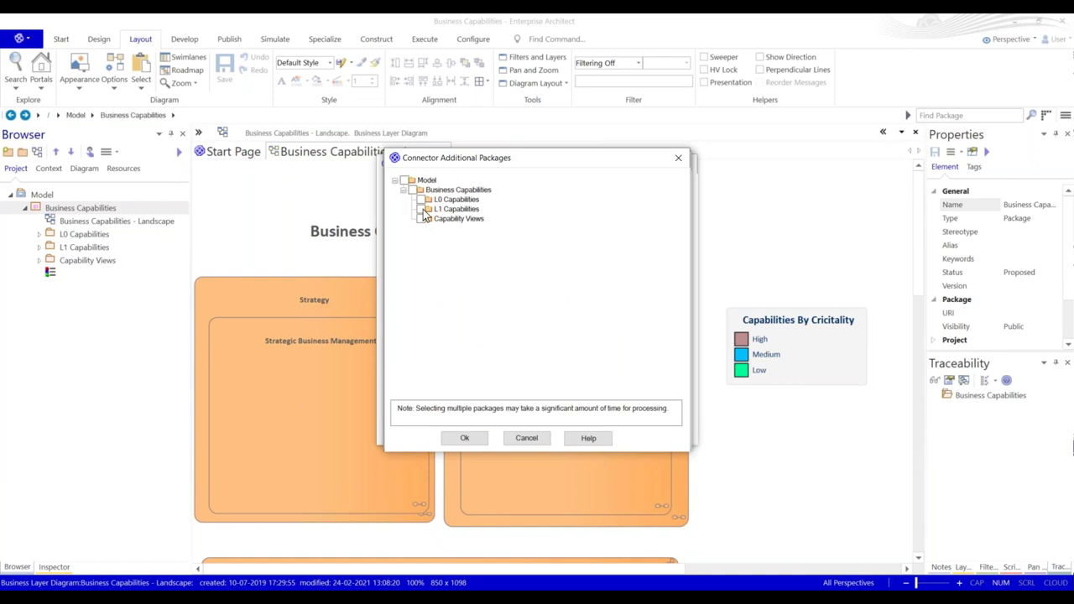
left_click(467, 439)
Accept the connector mappings, run the L2 capabilities import to completion and close the importer.
left_click(445, 435)
left_click(559, 432)
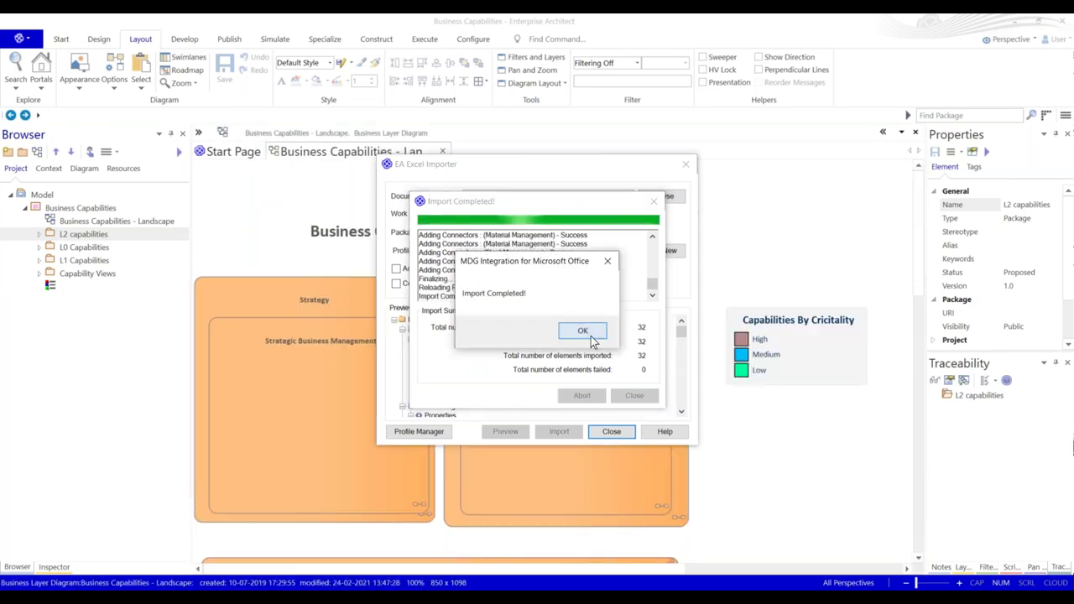
left_click(589, 334)
left_click(652, 204)
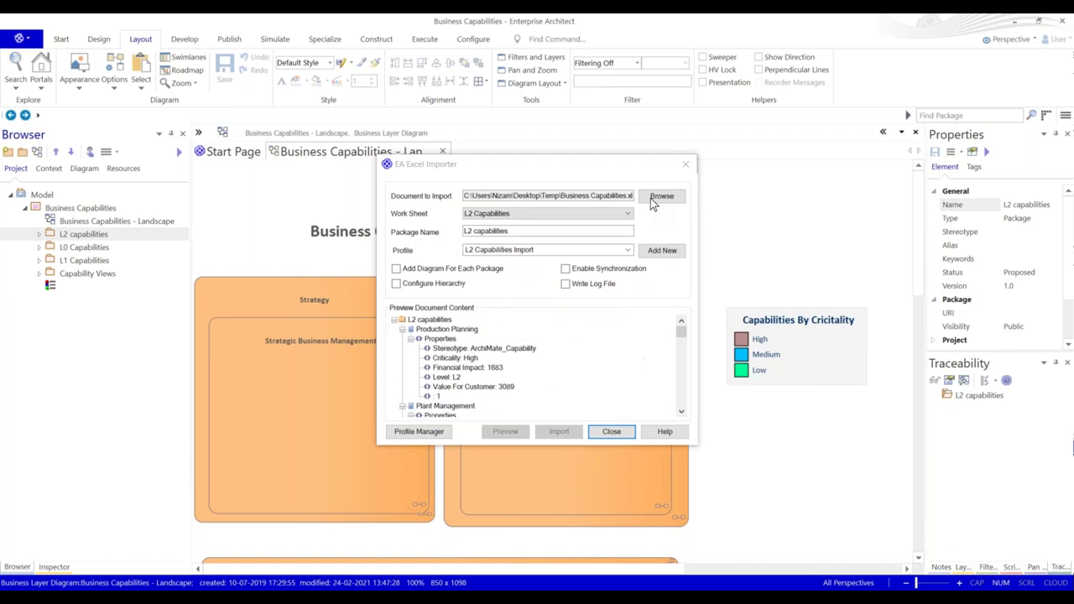
left_click(611, 432)
Check the traceability links of the Marketing And Sales and Strategic Business Management capabilities on the landscape diagram.
left_click(601, 370)
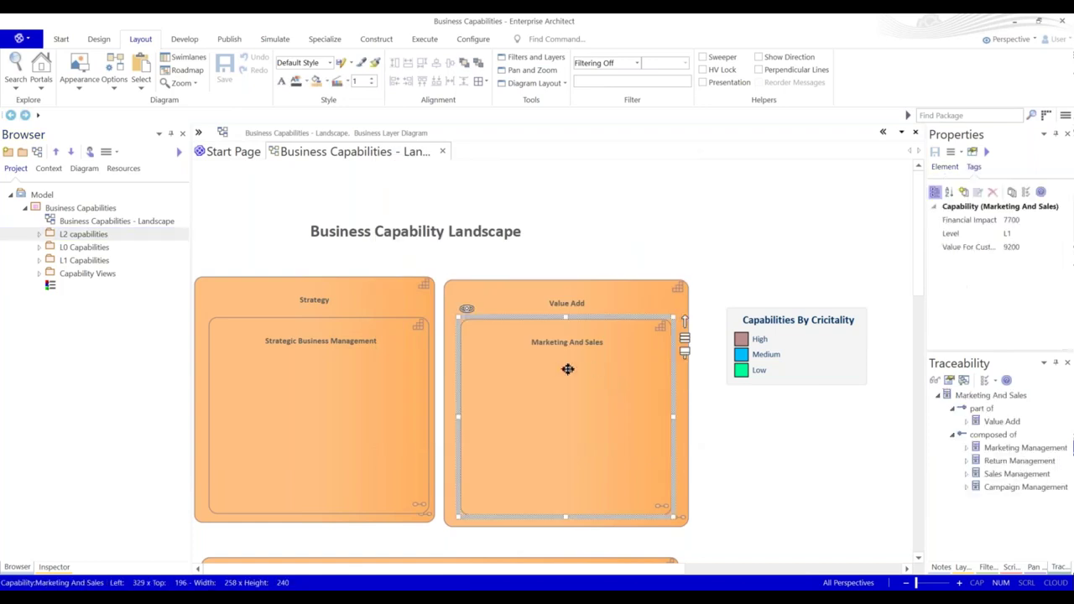
left_click(334, 381)
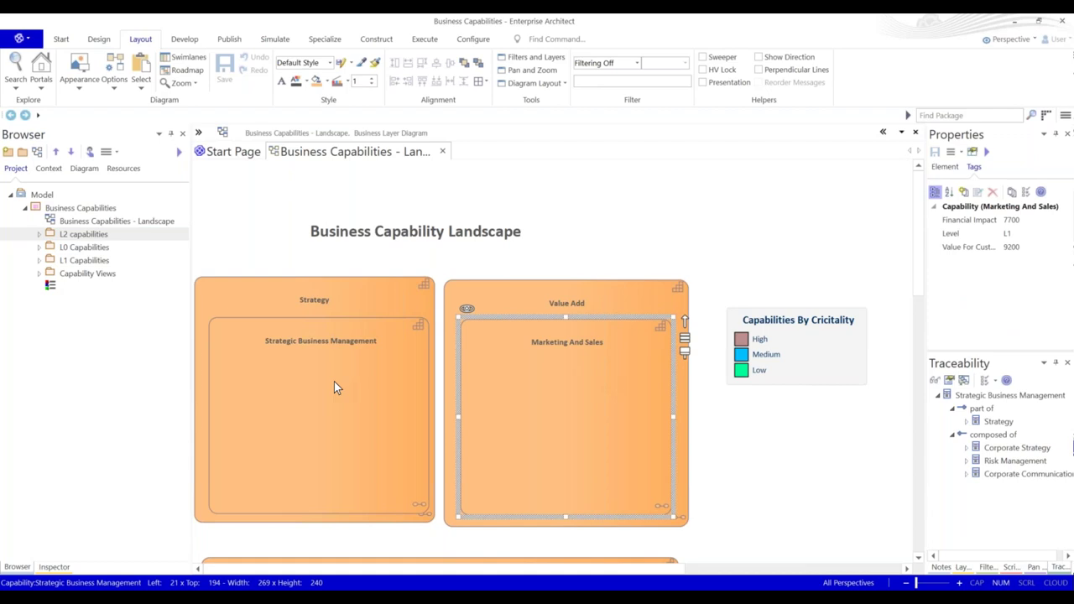
left_click(517, 408)
left_click_drag(541, 403, 542, 405)
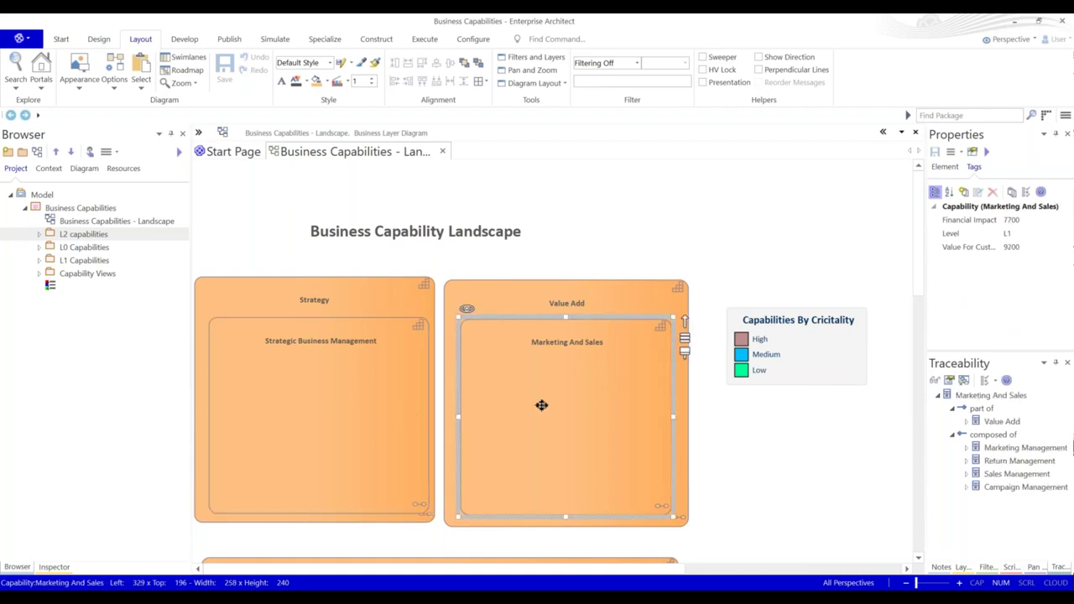
Insert Marketing Management, Return Management, Sales Management and Campaign Management as related elements of Marketing And Sales.
right_click(541, 406)
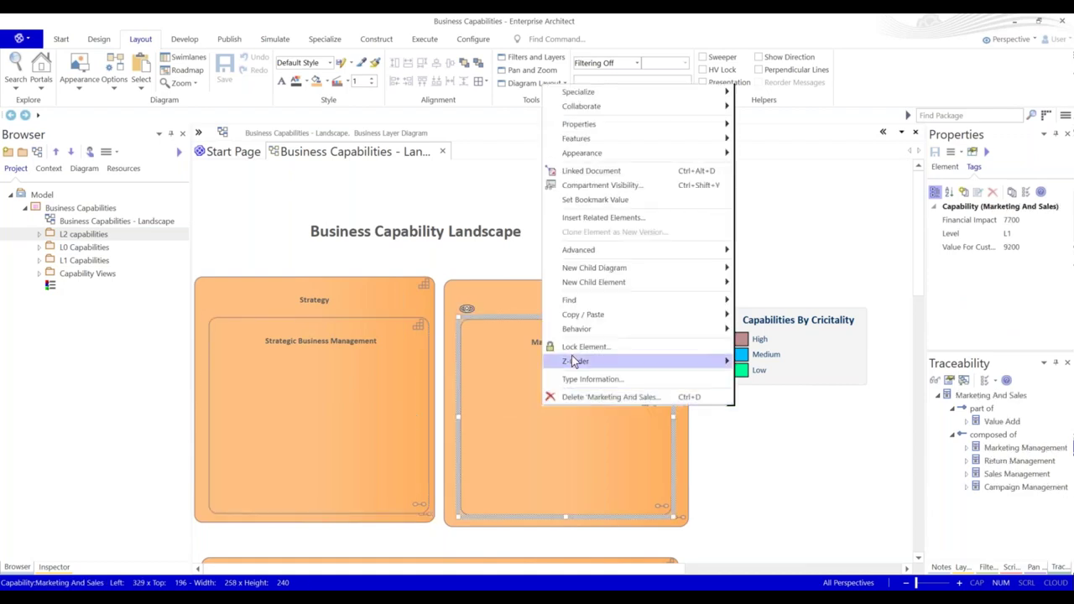
left_click(605, 223)
left_click(224, 336)
left_click(224, 352)
left_click(224, 366)
left_click(224, 383)
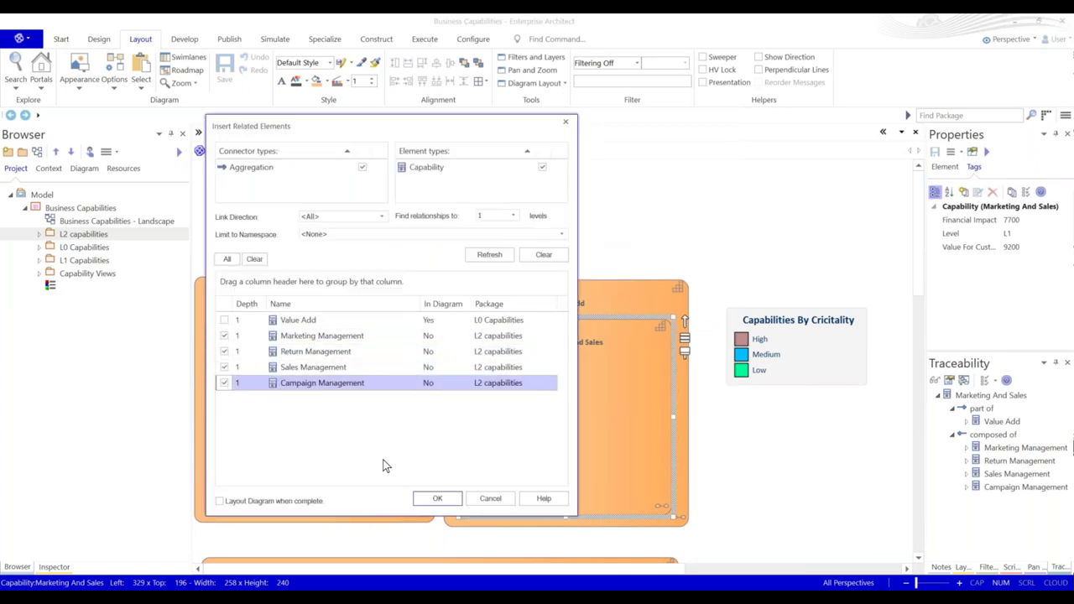
left_click(437, 499)
Move the four inserted L2 capabilities out of the Value Add block into the empty diagram area around the legend.
left_click(605, 445)
left_click_drag(643, 470, 847, 459)
left_click_drag(701, 536, 806, 239)
left_click_drag(678, 512, 807, 521)
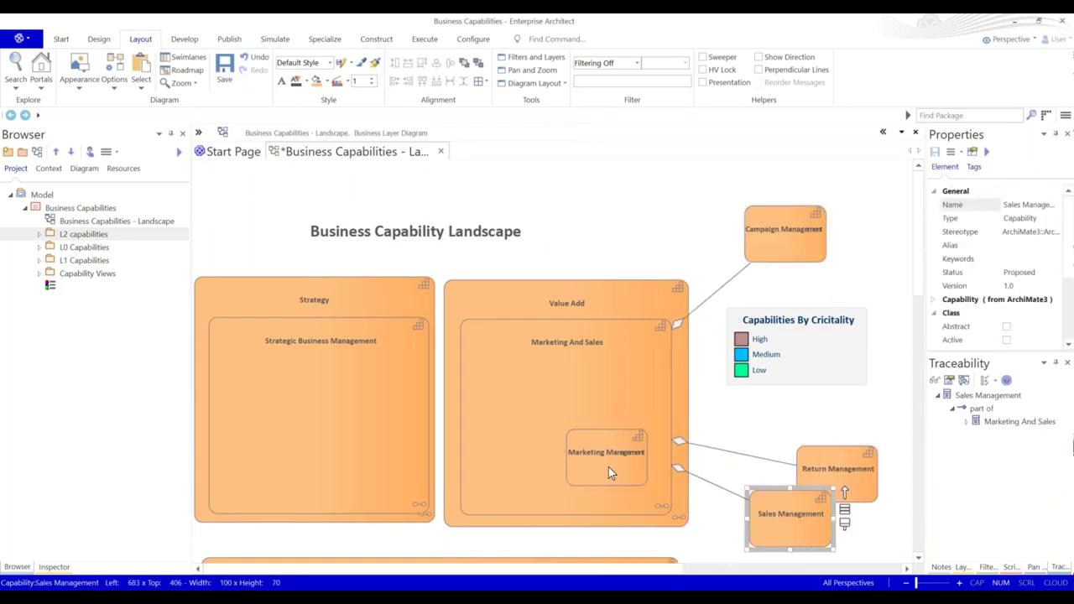
left_click_drag(608, 466, 810, 416)
Arrange the four L2 capabilities in a Box layout inside Marketing And Sales and save the diagram.
left_click(799, 501)
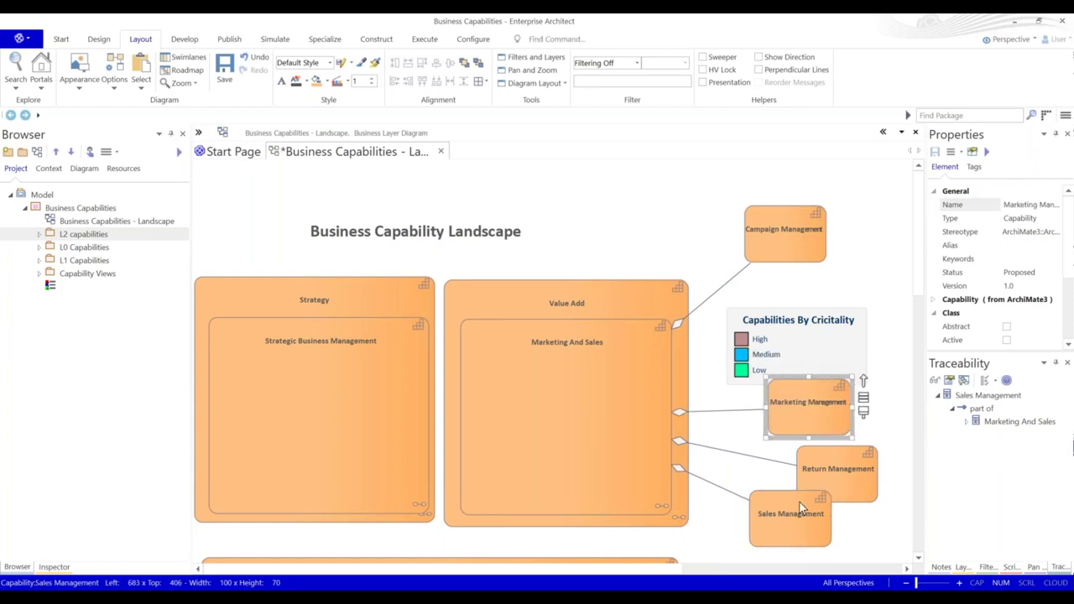
left_click(822, 468, "ctrl")
left_click(826, 412, "ctrl")
left_click(787, 252, "ctrl")
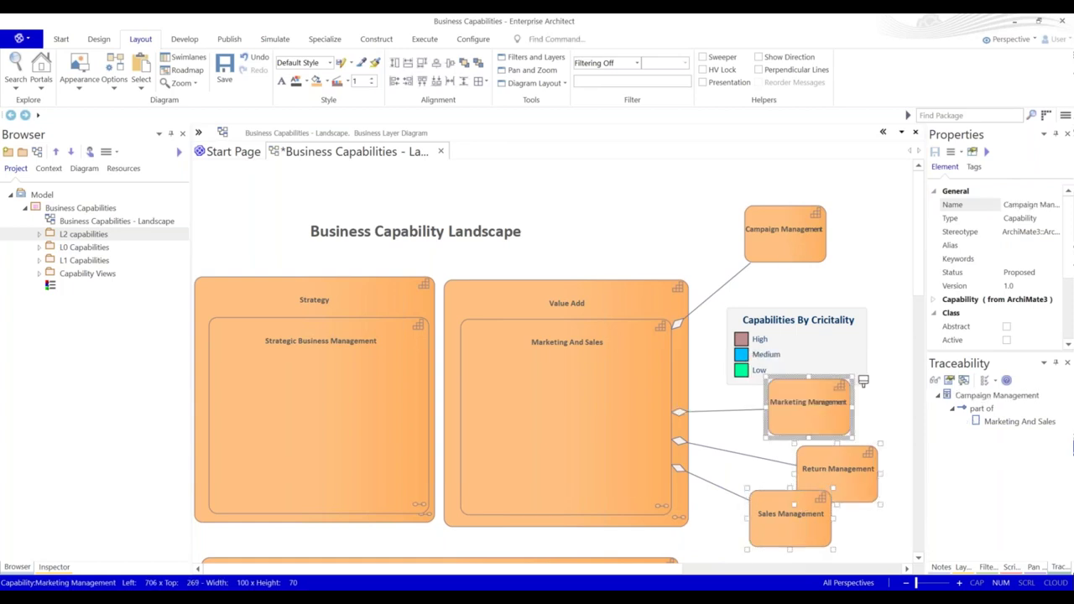
left_click(534, 82)
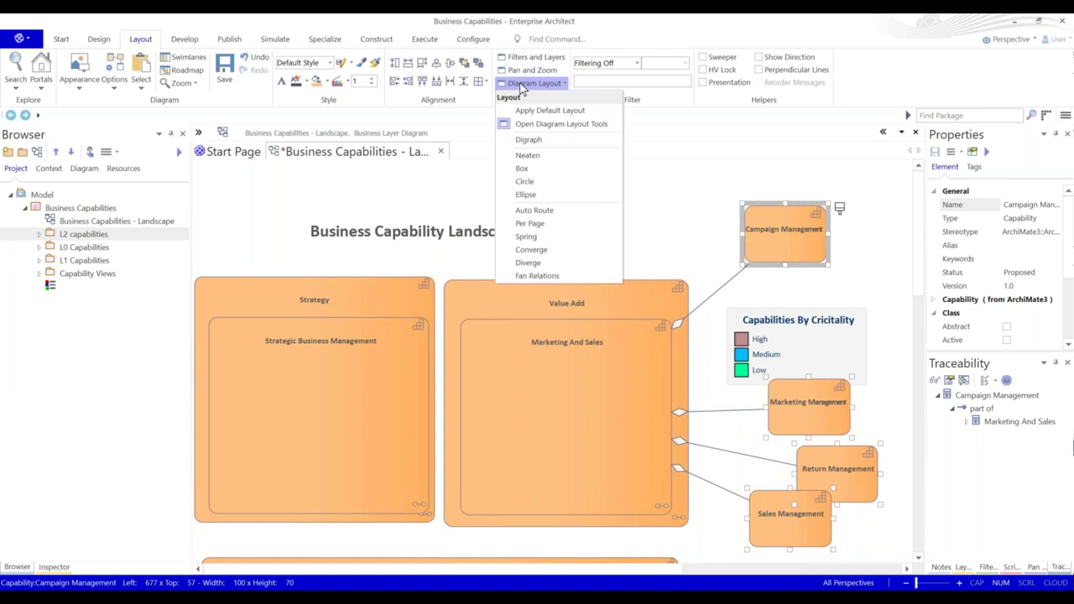
left_click(556, 172)
left_click_drag(804, 237, 524, 386)
left_click(758, 460)
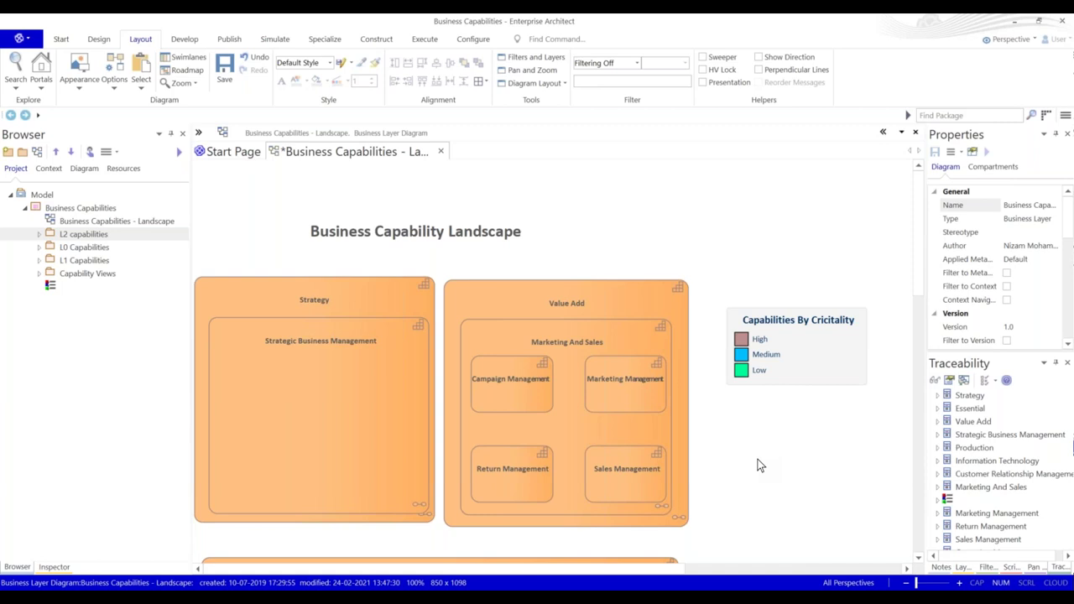
key("ctrl+s")
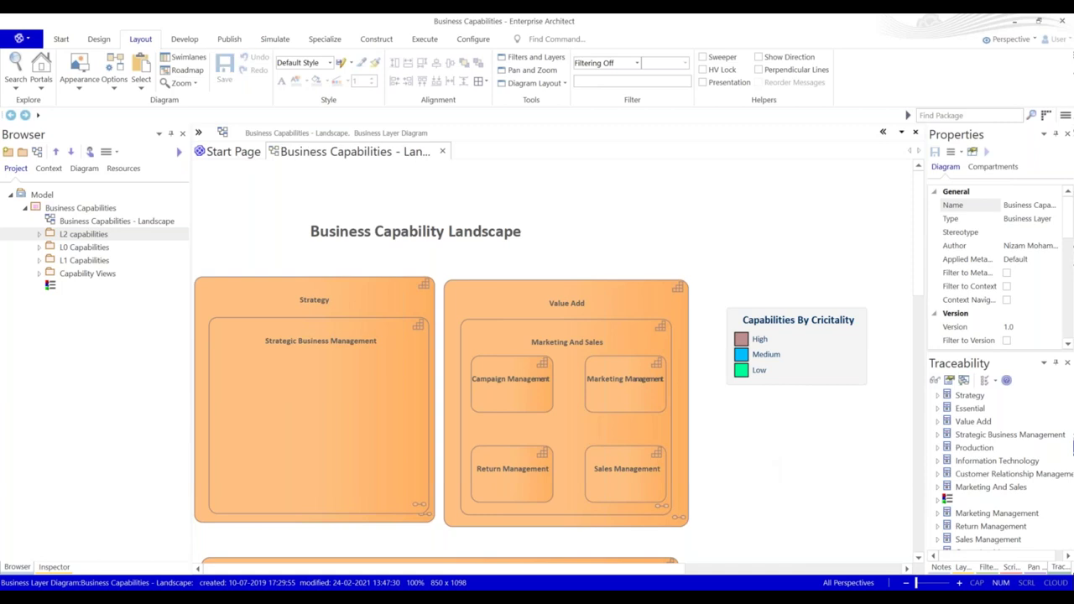
Enable Apply auto color on the Capabilities By Cricitality legend so the L2 capabilities are coloured by their Criticality tagged value.
left_click(635, 381)
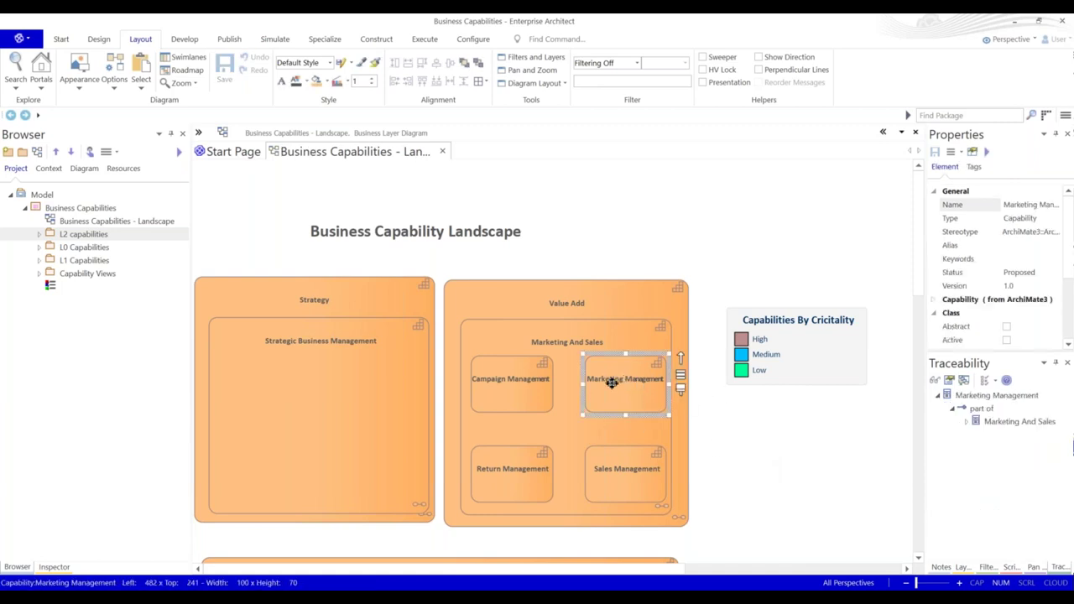
left_click(790, 360)
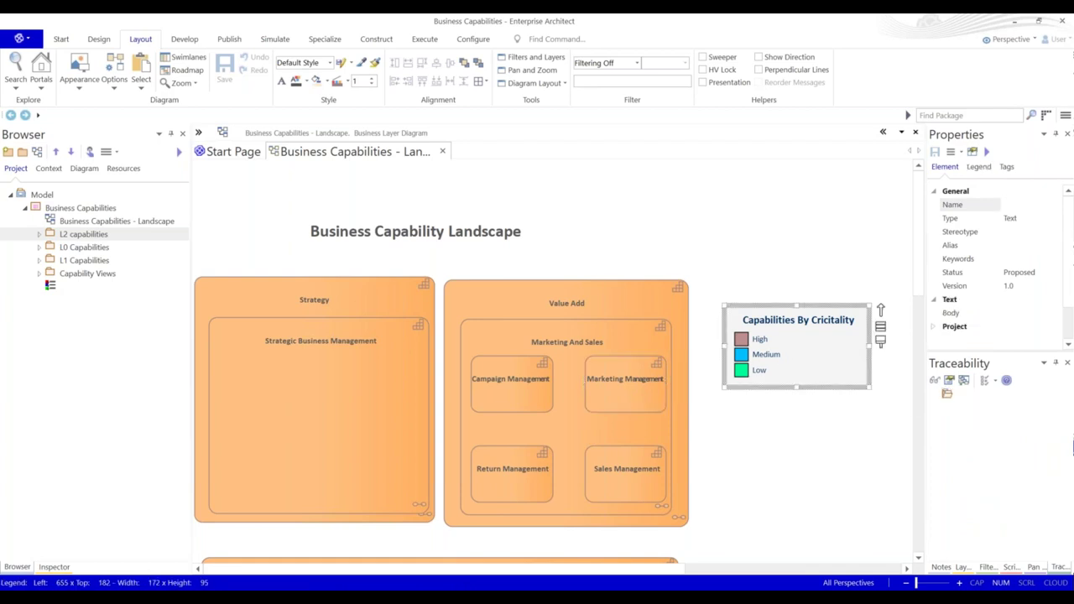
left_click(606, 139)
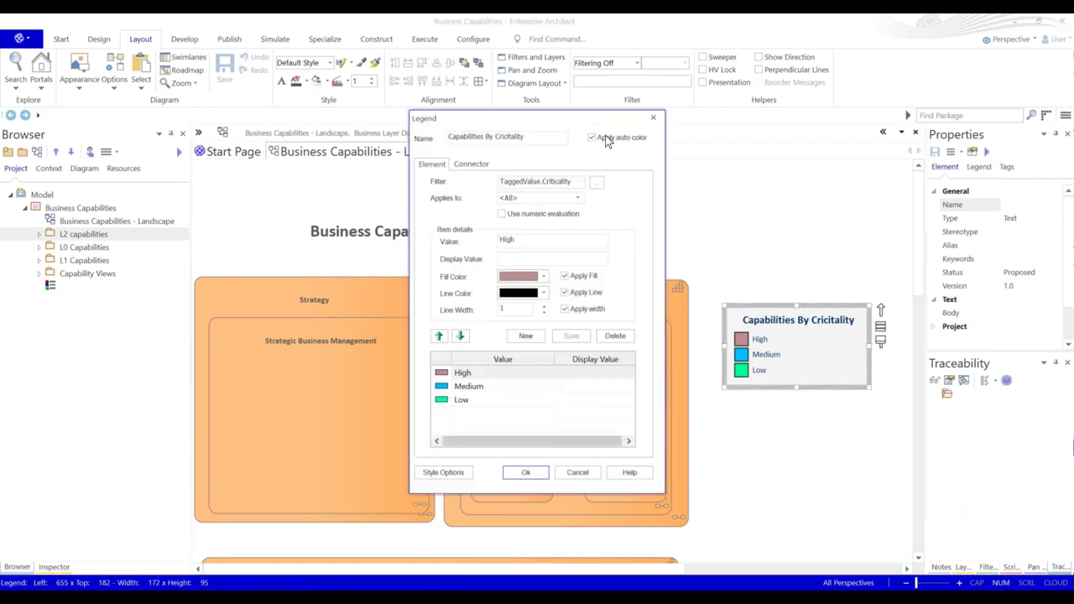
left_click(526, 475)
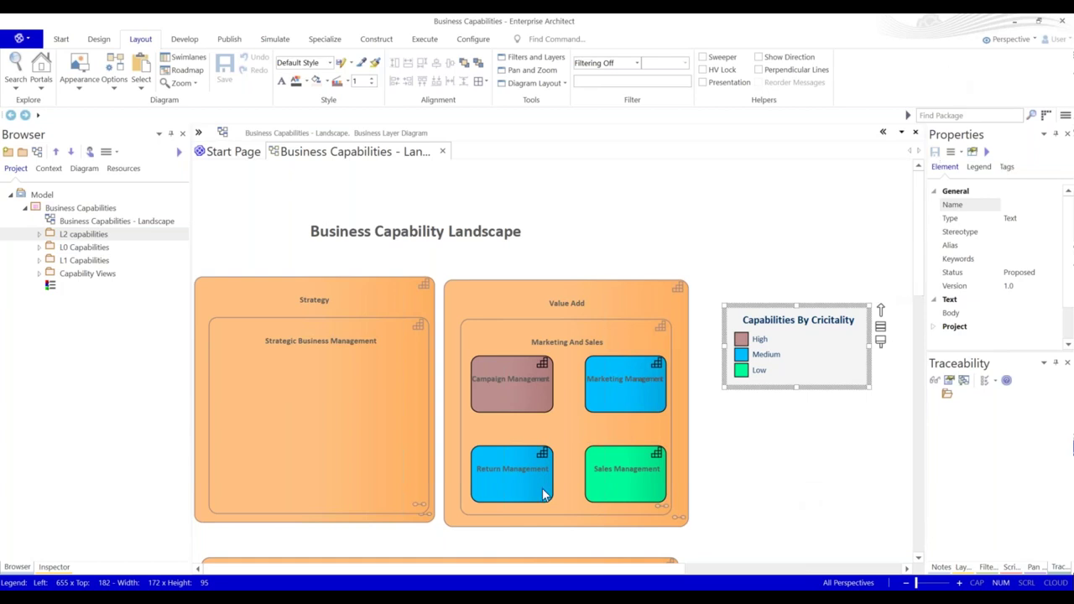
Check the Criticality values of the Marketing And Sales rows in the Excel workbook, and switch to the PowerPoint slide show.
key("alt+Tab")
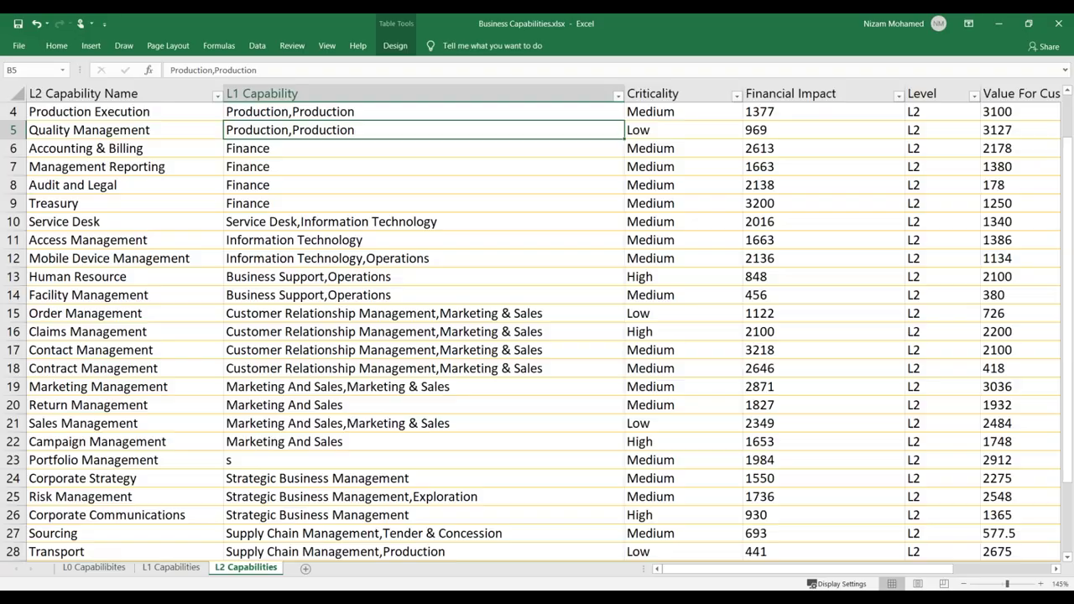
left_click(392, 447)
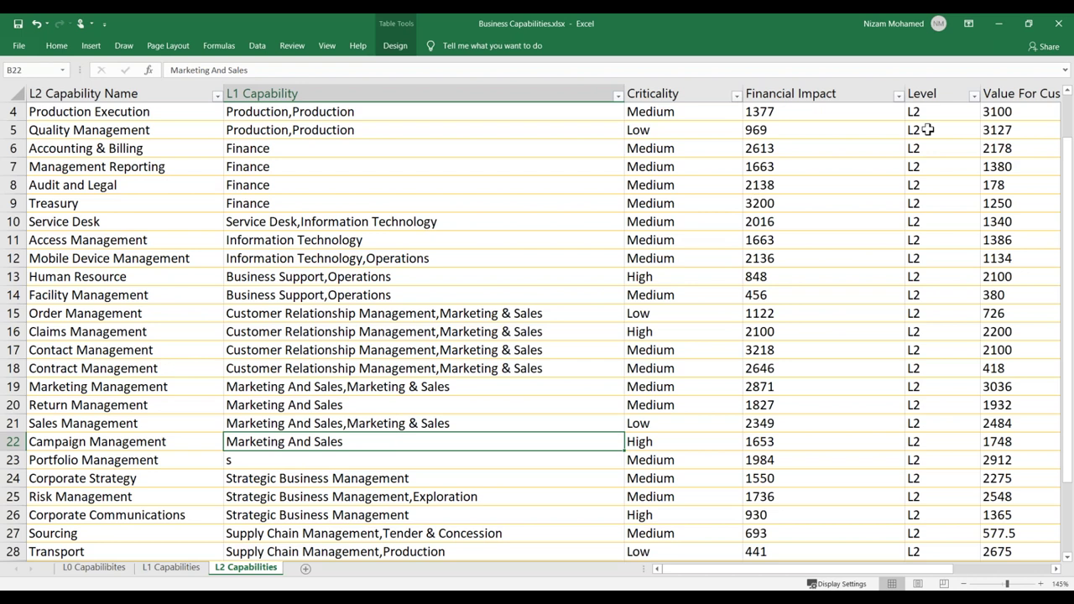
left_click(996, 25)
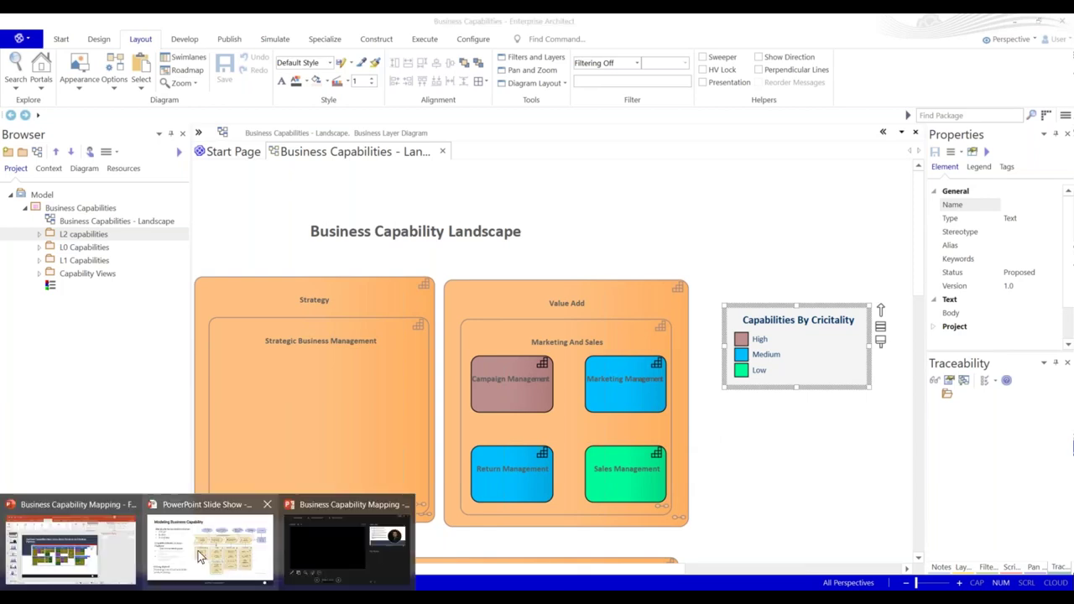
left_click(210, 541)
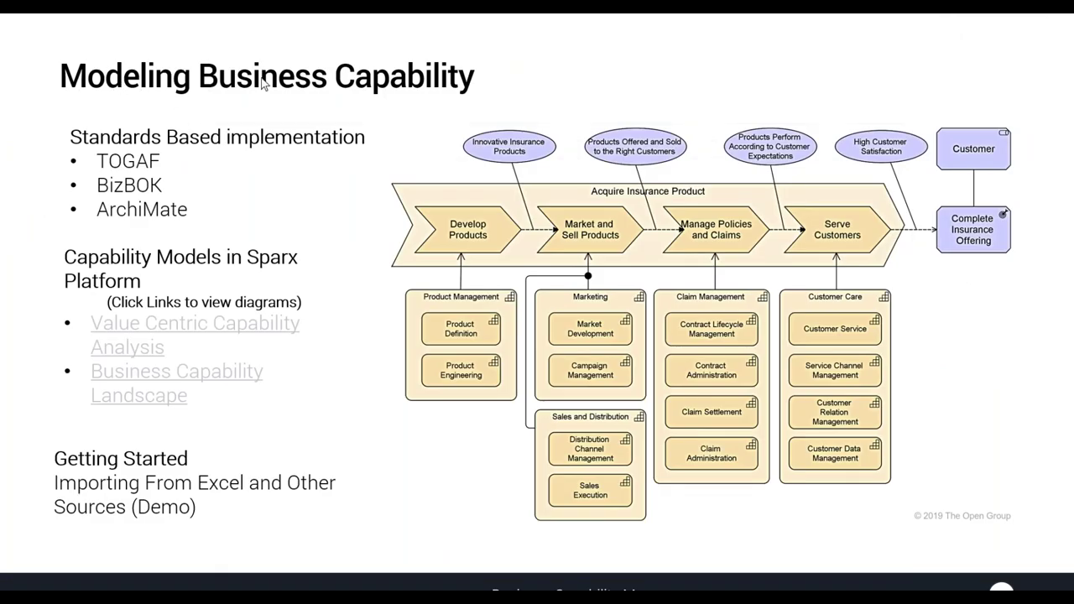
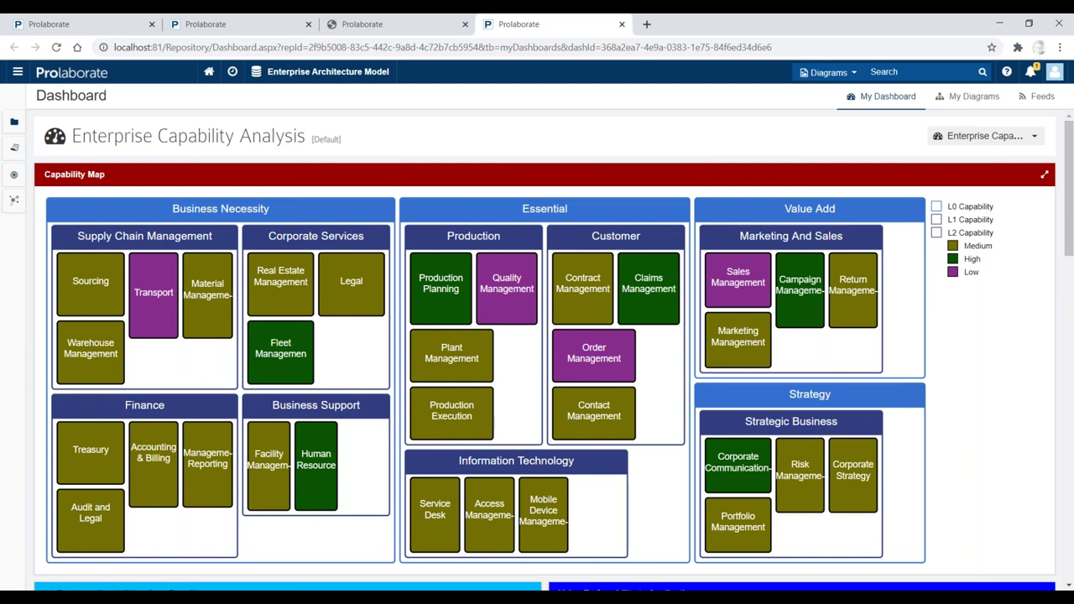
Inspect Strategic Business Management and its Portfolio Management capability on the EA-Architecture project's Business Capabilities - Landscape diagram in Enterprise Architect.
mouse_move(750, 375)
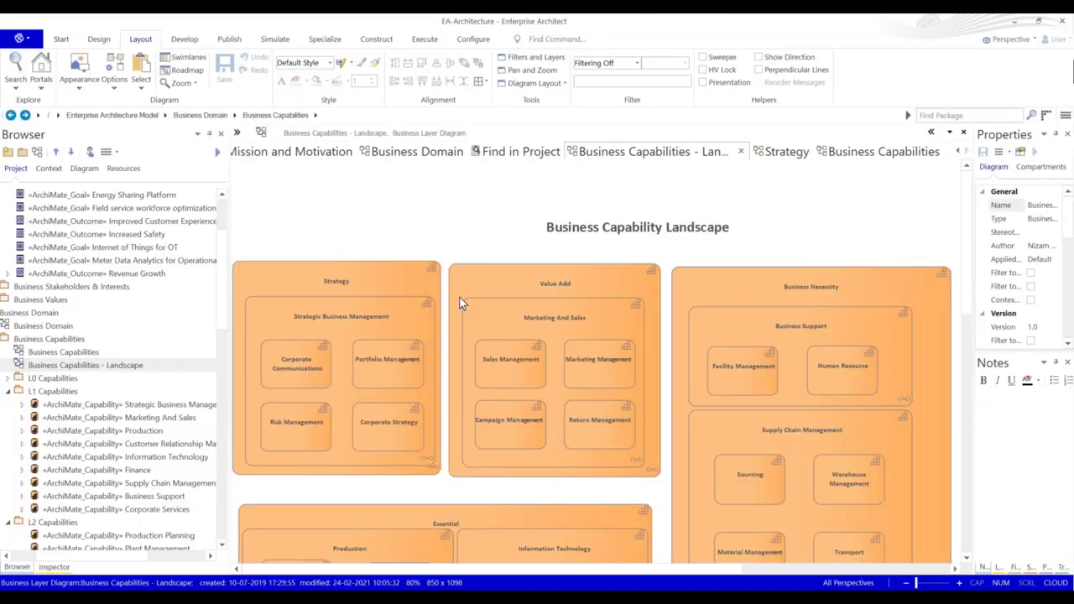
left_click(374, 312)
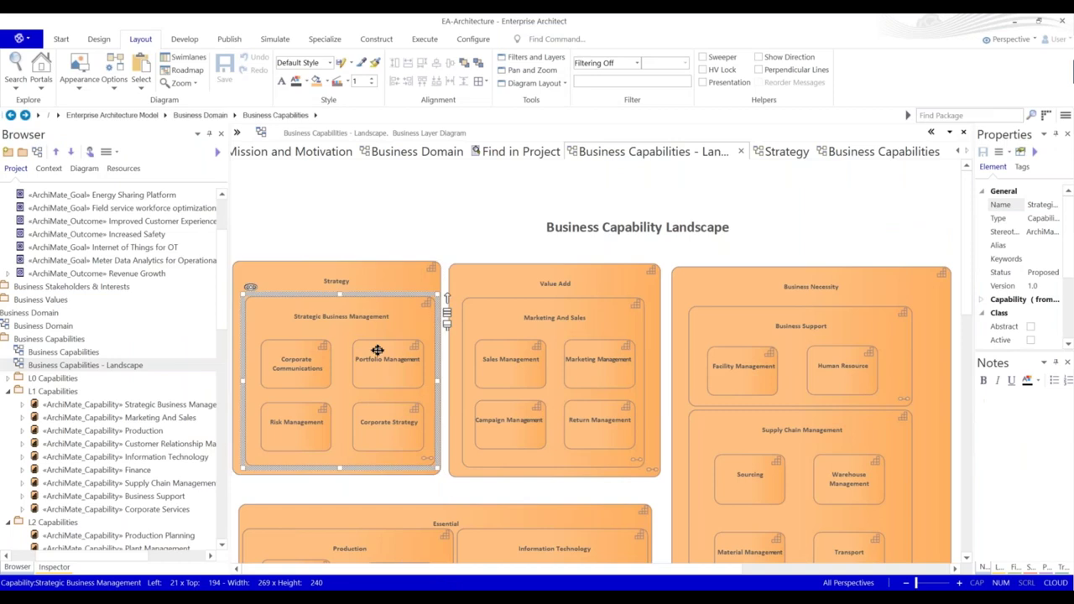
left_click(380, 349)
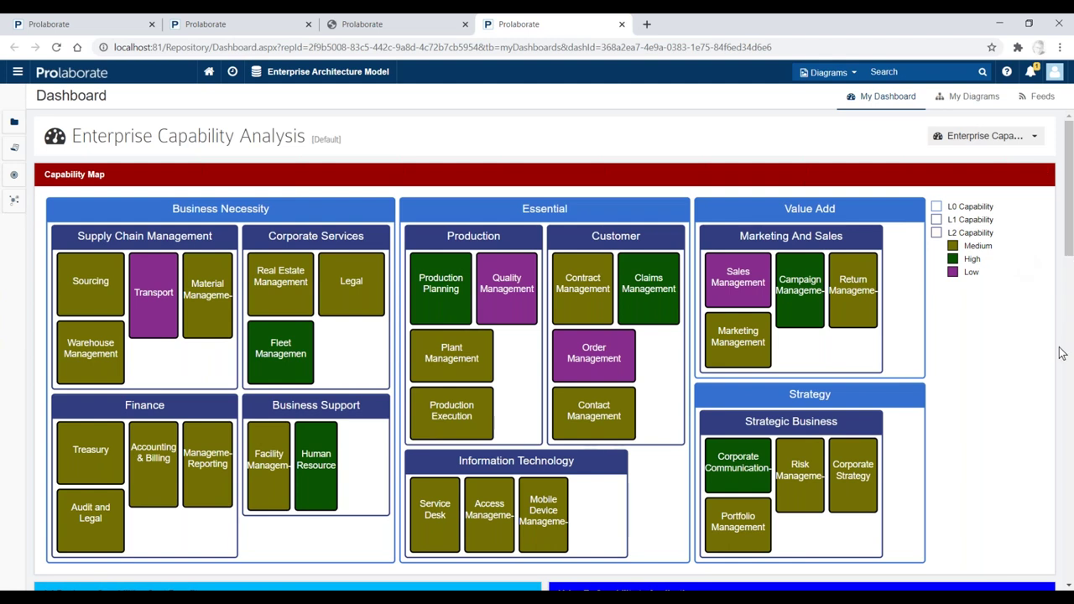
Review the Capability Map, cost benefit charts and Value To Capability to Applications view on the Prolaborate Enterprise Capability Analysis dashboard.
scroll(1060, 353, "down", 3)
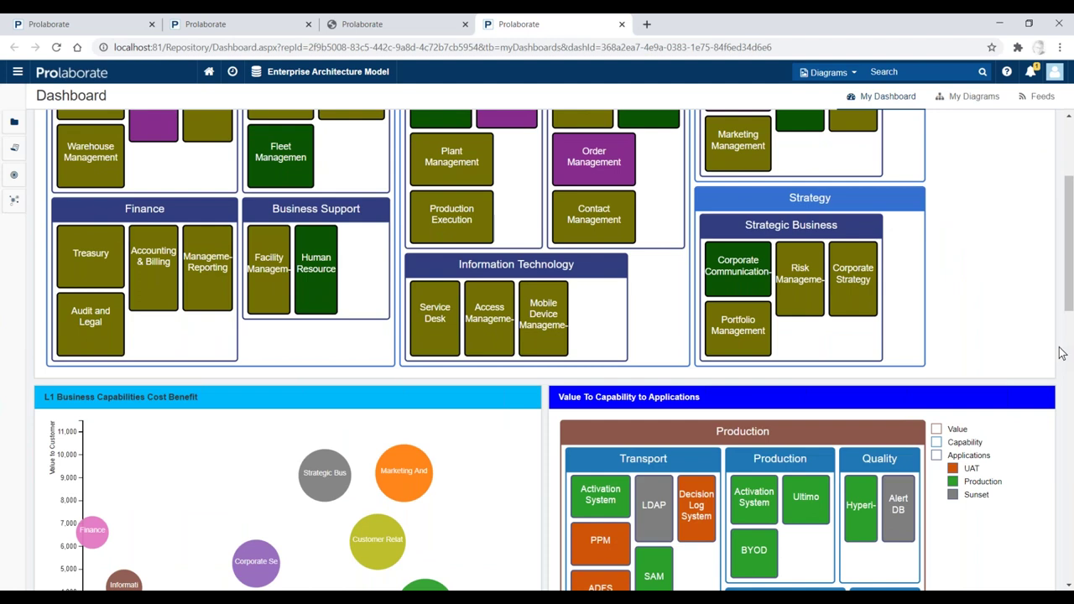
scroll(1060, 354, "down", 3)
mouse_move(896, 344)
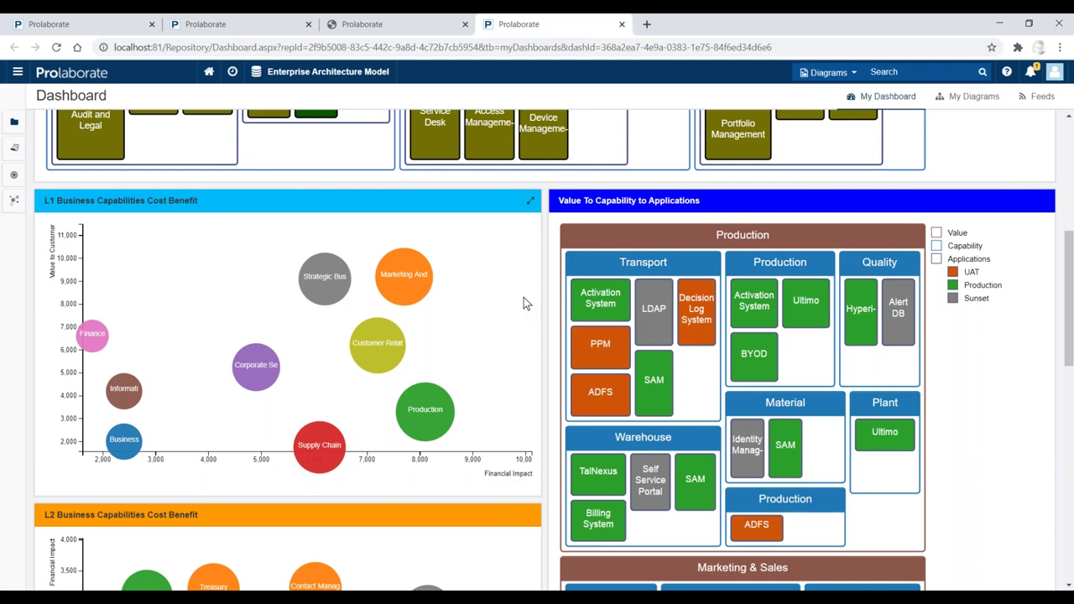
scroll(524, 297, "down", 2)
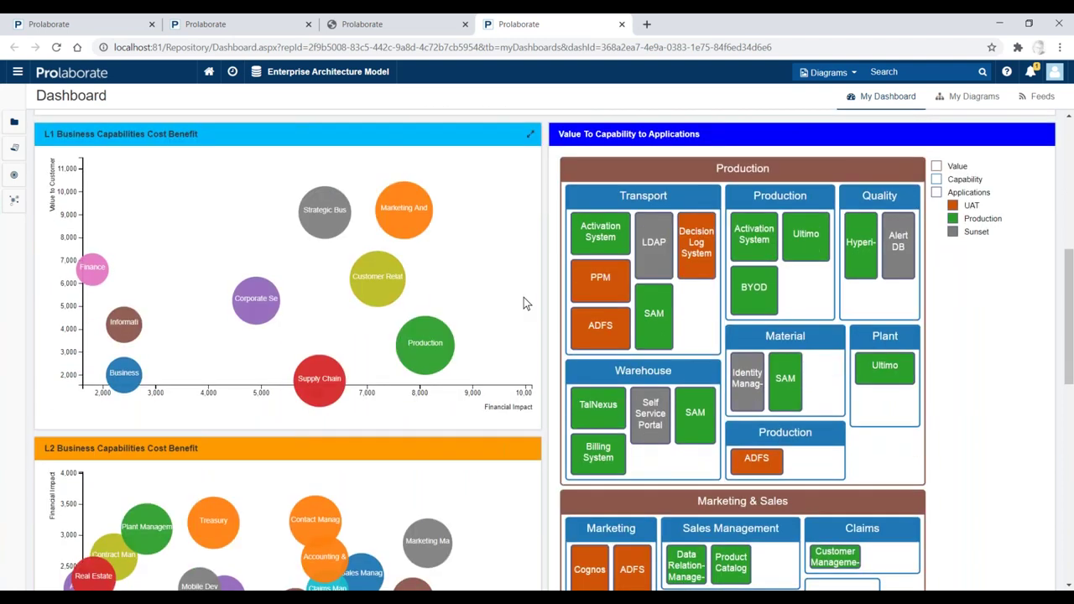
scroll(489, 399, "down", 1)
Drill down into the Marketing & Sales segment of the Value To Applications - Nested Pie chart.
scroll(489, 400, "down", 5)
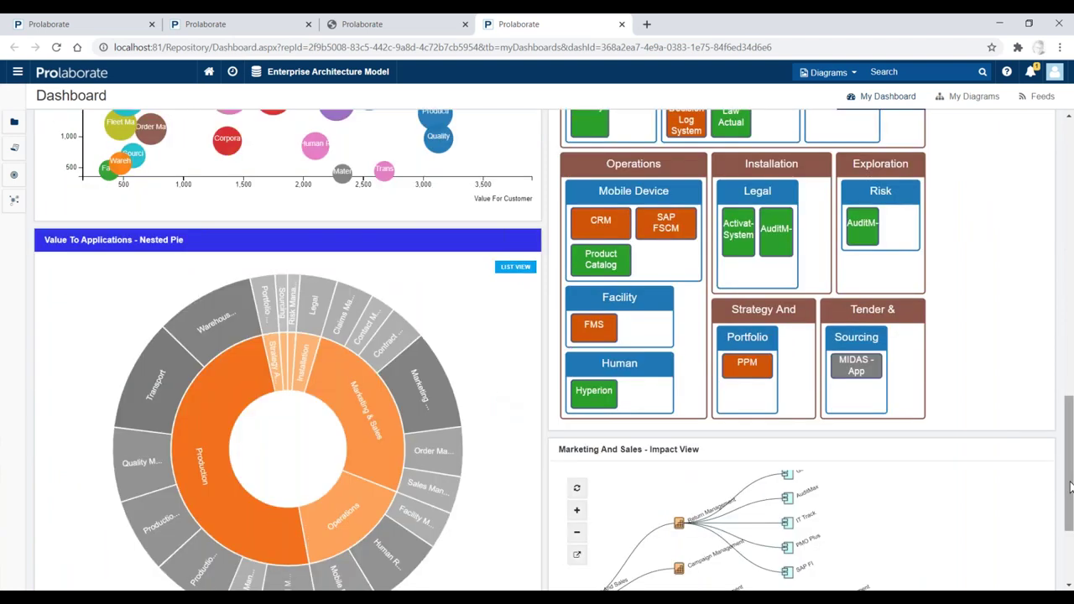
scroll(1013, 410, "down", 2)
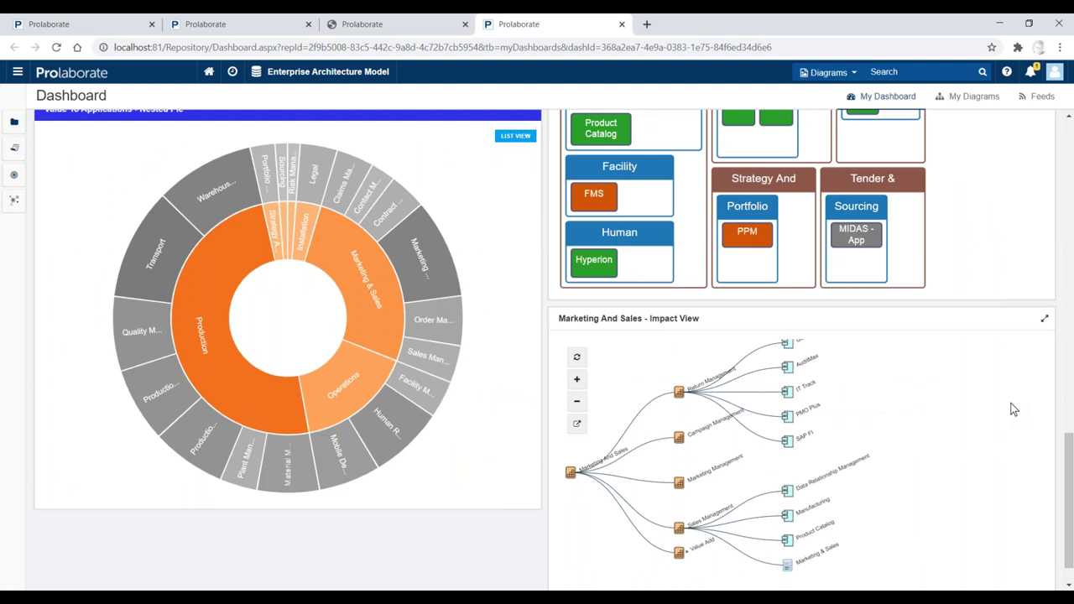
mouse_move(366, 326)
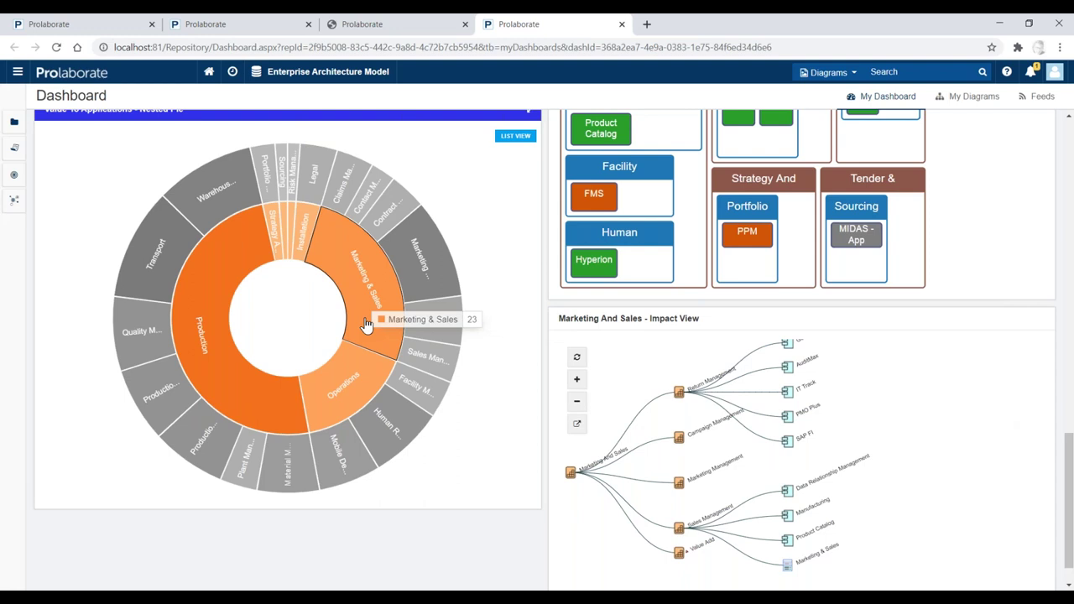
left_click(366, 326)
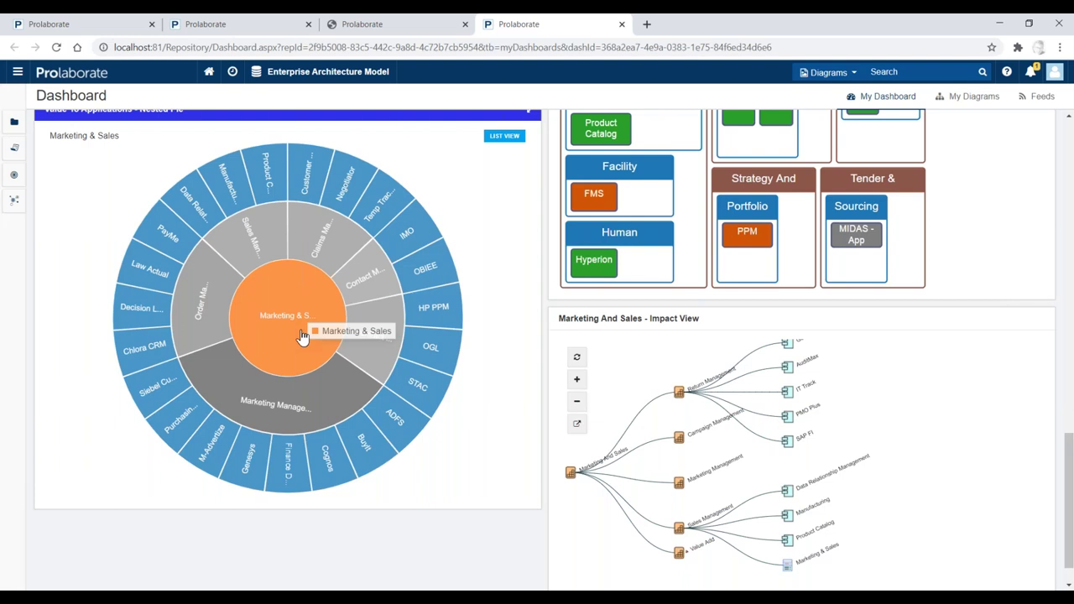
Go back from Marketing & Sales in the Nested Pie chart, drill into the Production segment, and open its list view.
scroll(303, 336, "up", 1)
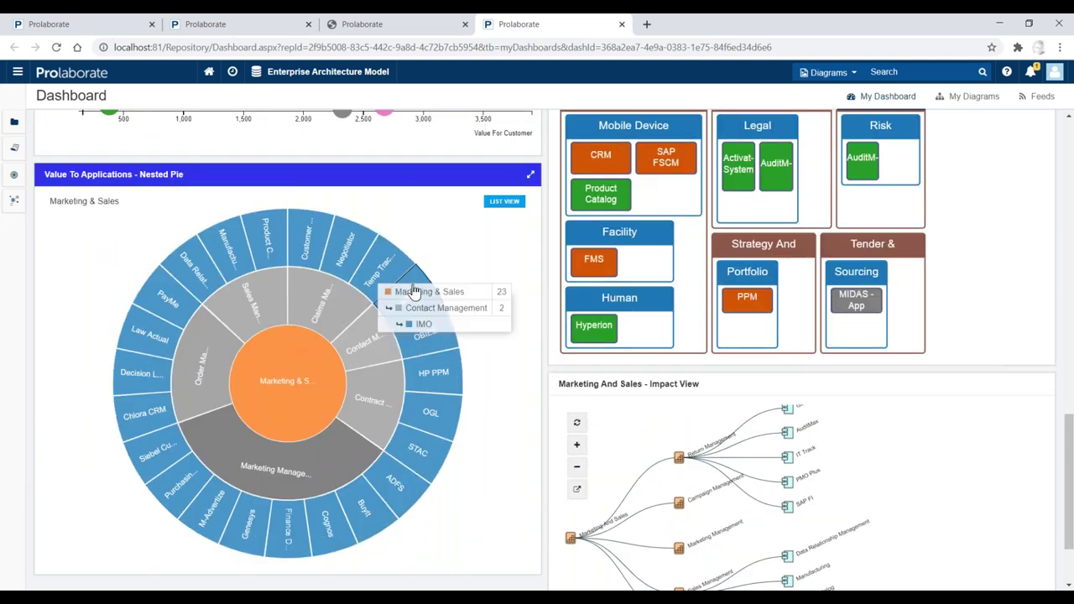
left_click(323, 373)
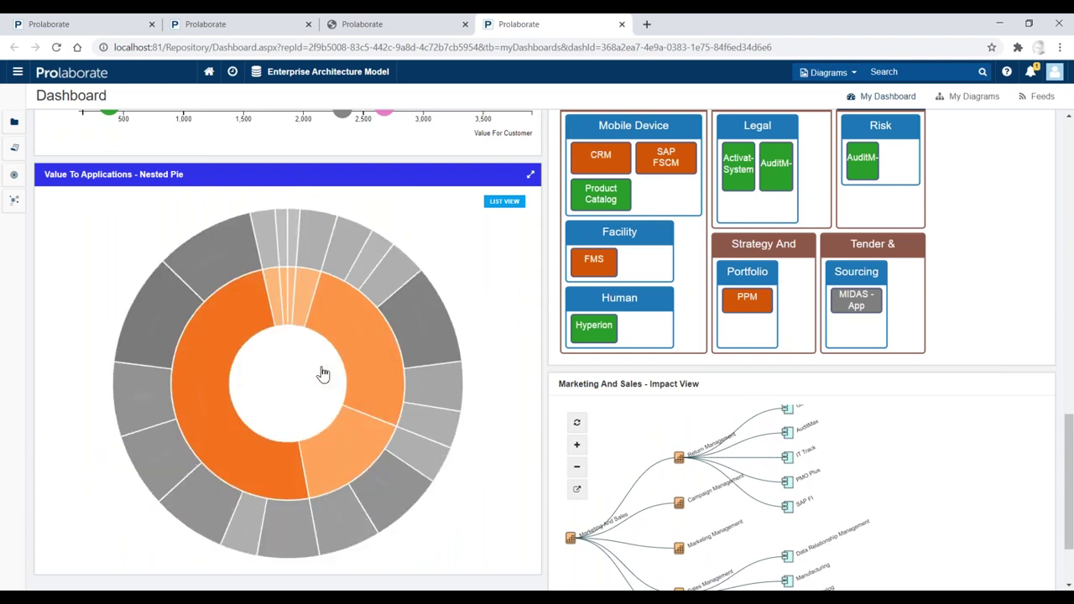
left_click(231, 443)
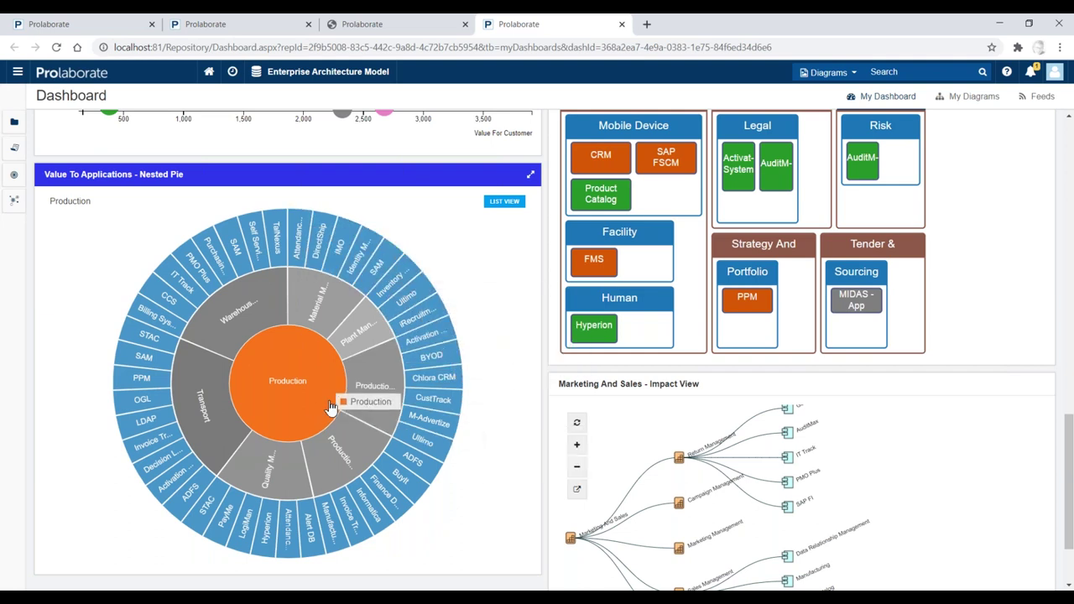
left_click(514, 204)
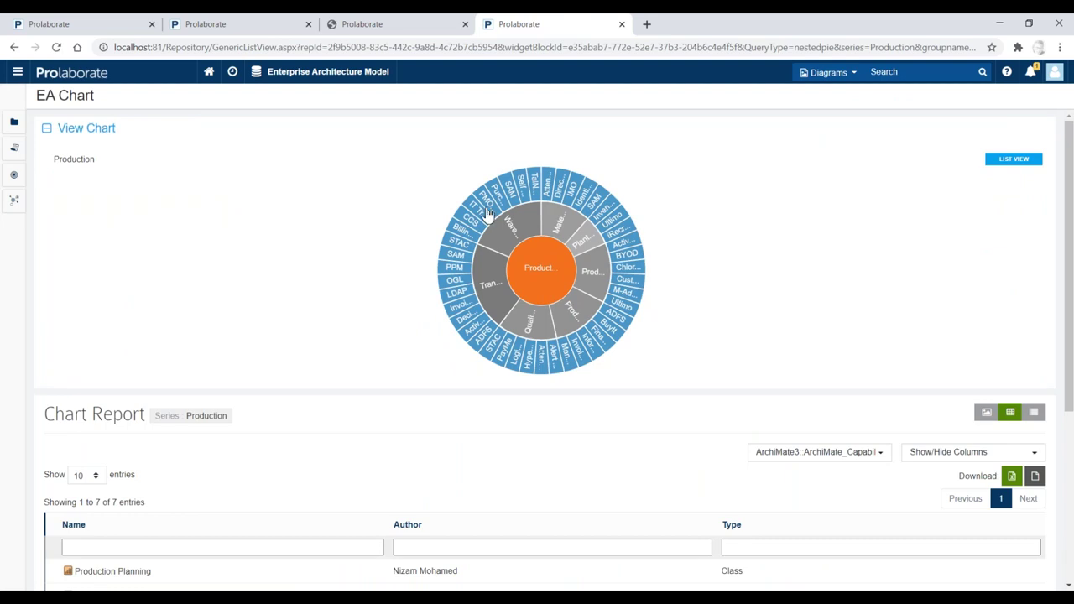
Inspect the attributes of Production Planning and Material Management from the Production chart report.
scroll(366, 230, "down", 1)
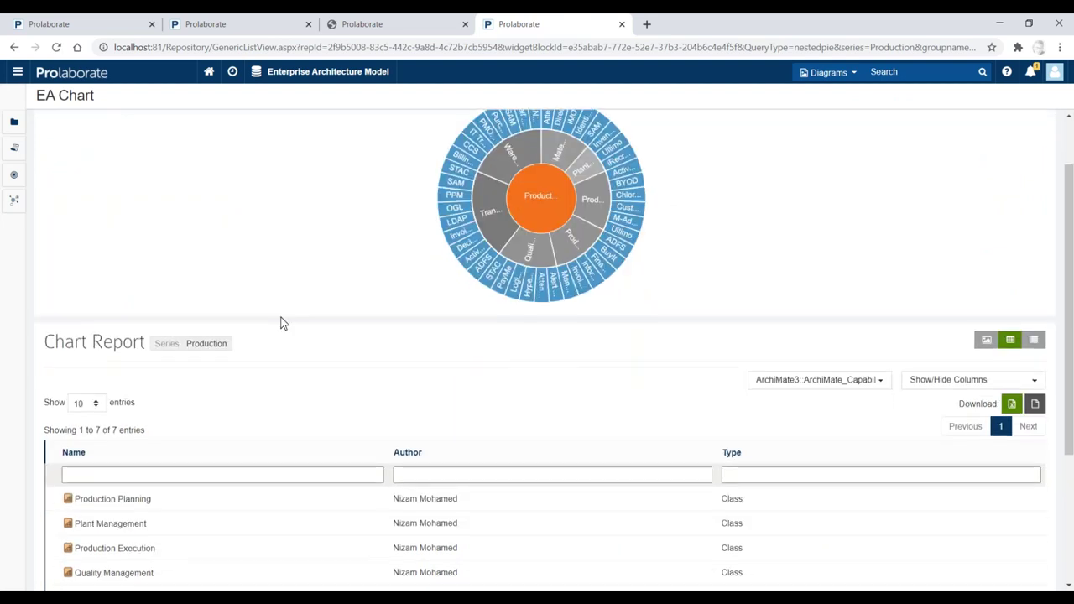
scroll(282, 323, "down", 1)
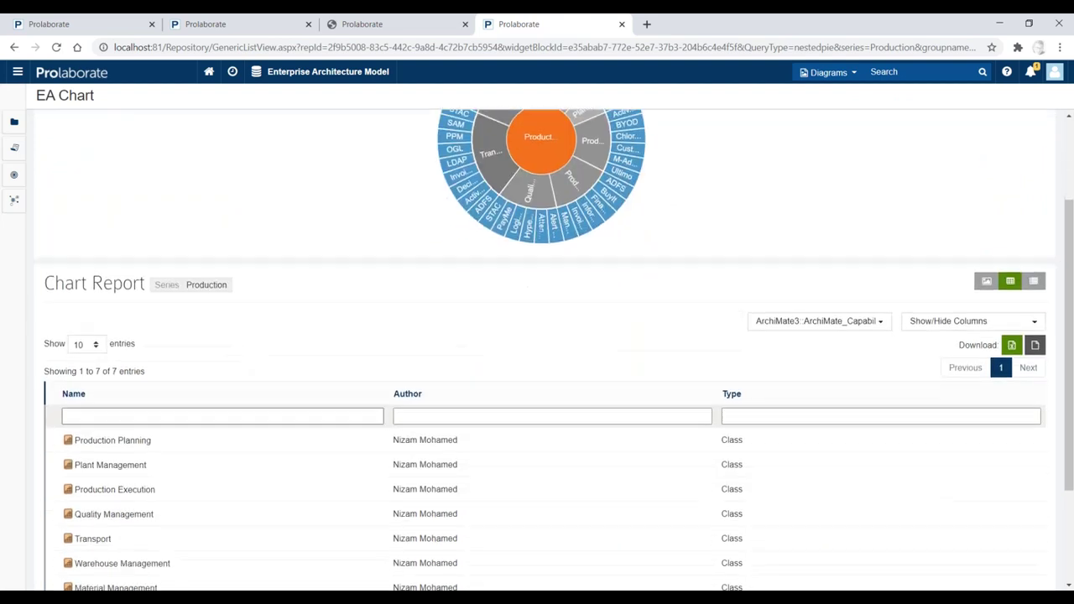
left_click(112, 441)
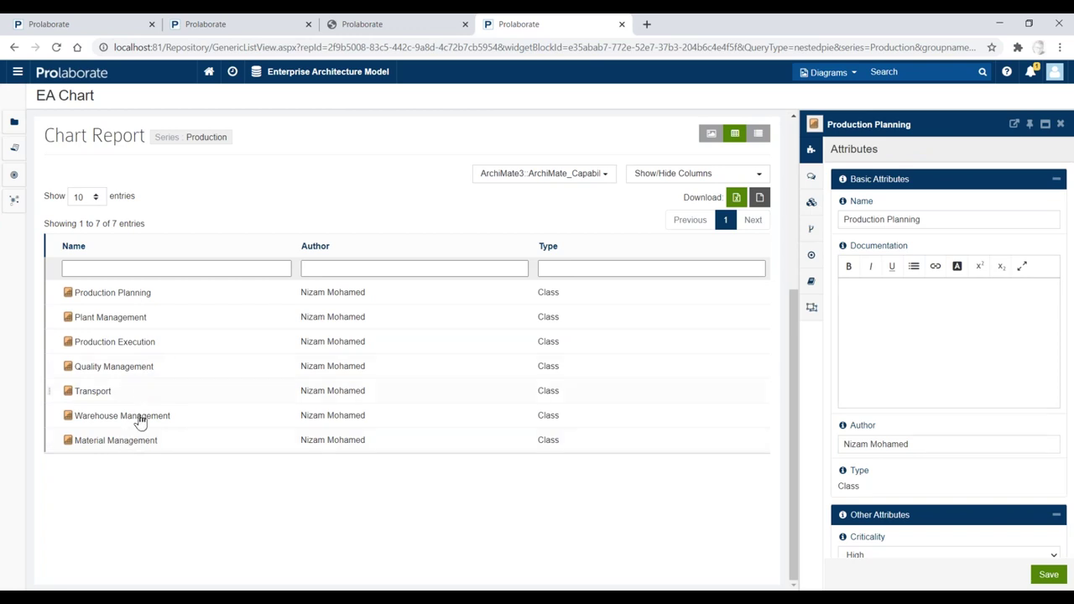
left_click(141, 444)
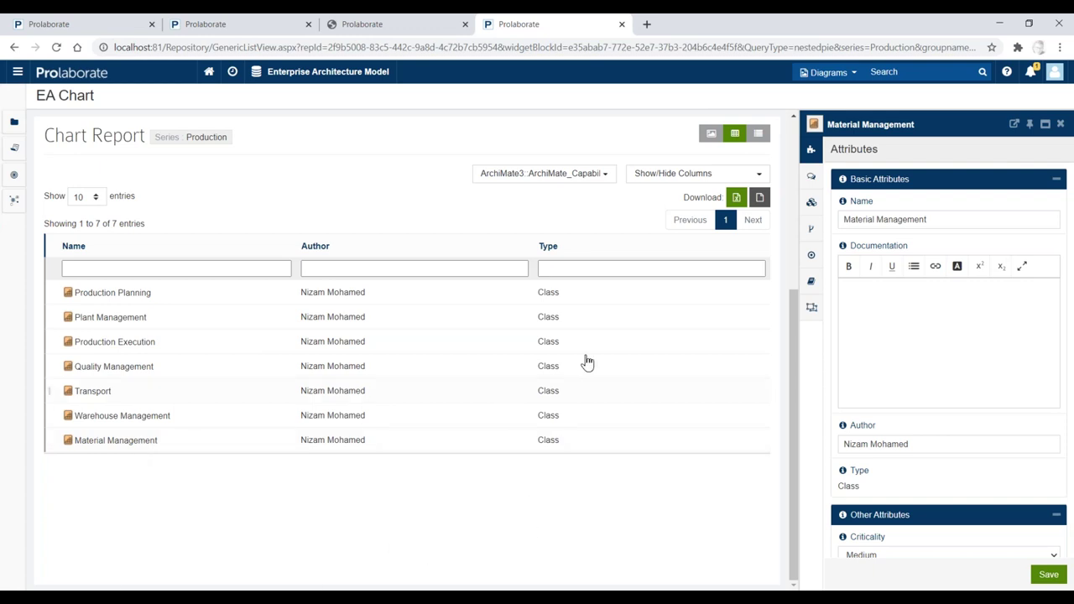
Drill from the chart's top level into Marketing & Sales / Marketing Management and list its applications in the chart report.
left_click(412, 280)
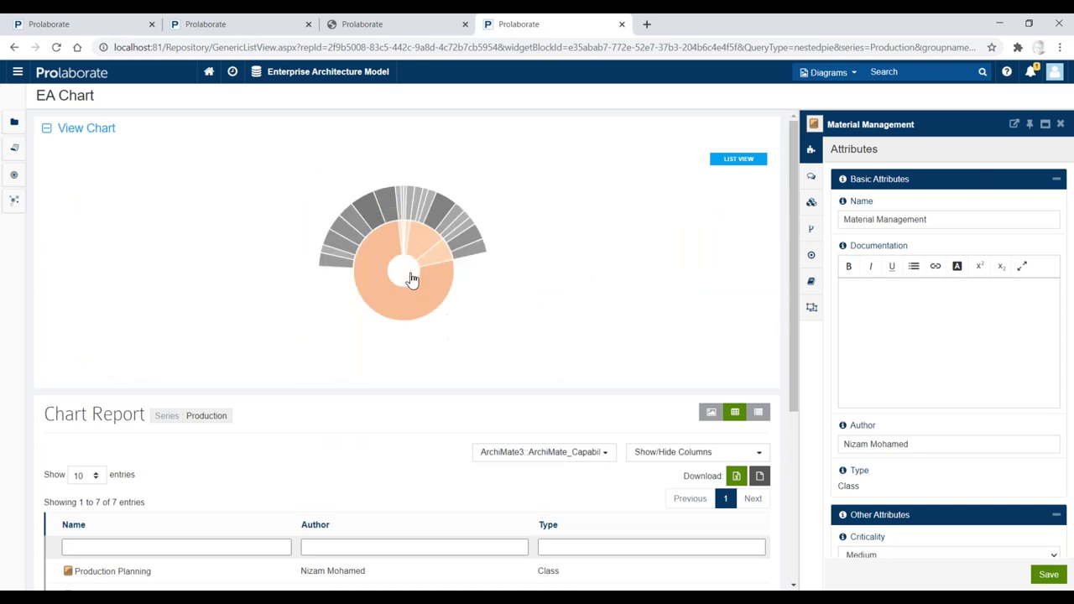
left_click(468, 242)
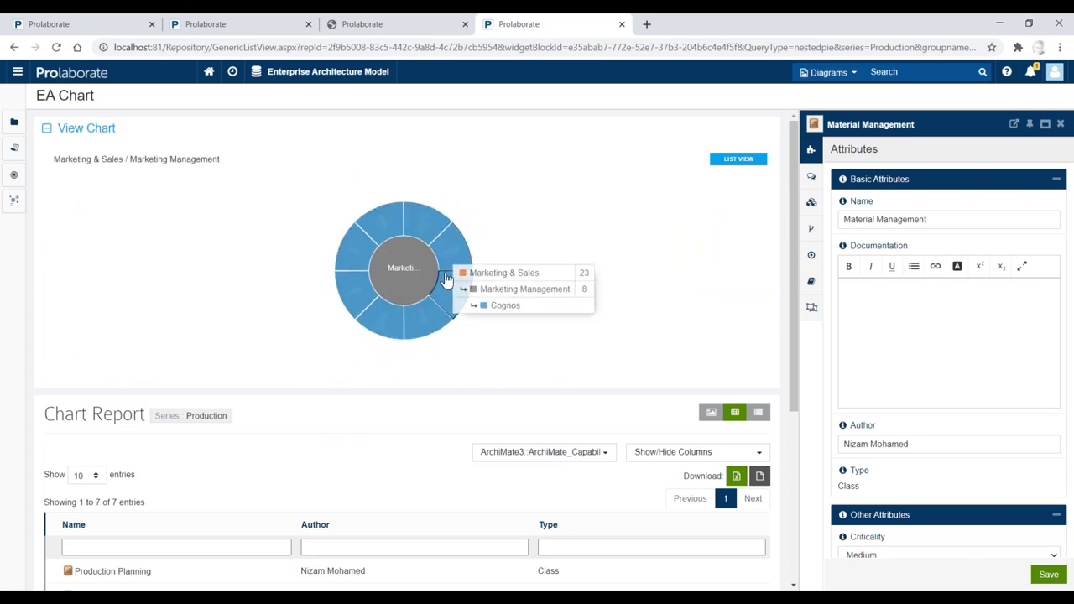
left_click(735, 160)
scroll(527, 336, "down", 2)
scroll(527, 336, "up", 2)
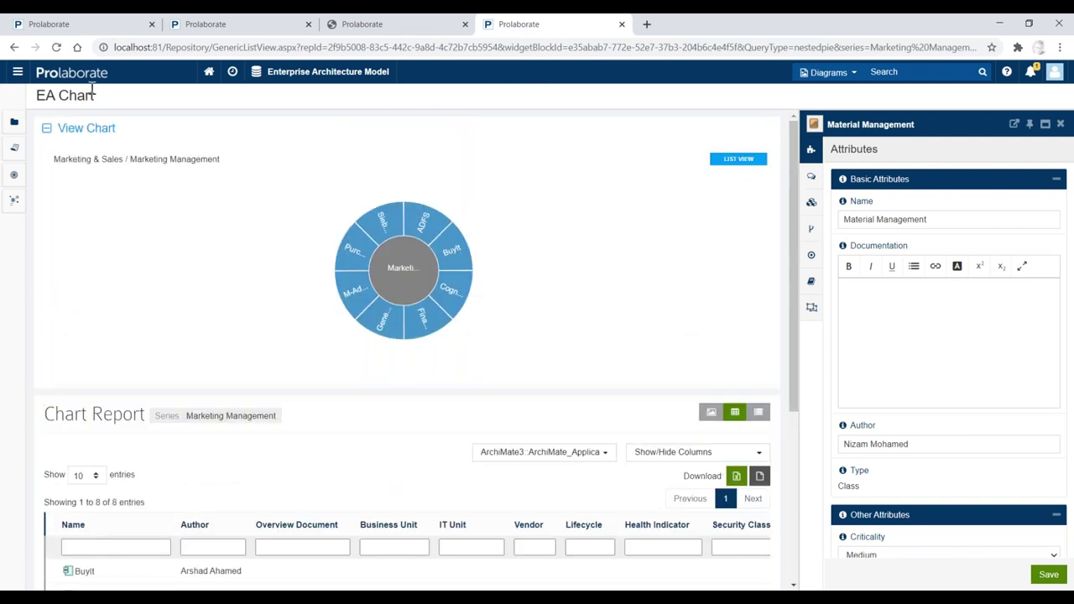
Return to the Enterprise Capability Analysis dashboard and review its charts down to the Marketing And Sales - Impact View.
left_click(210, 76)
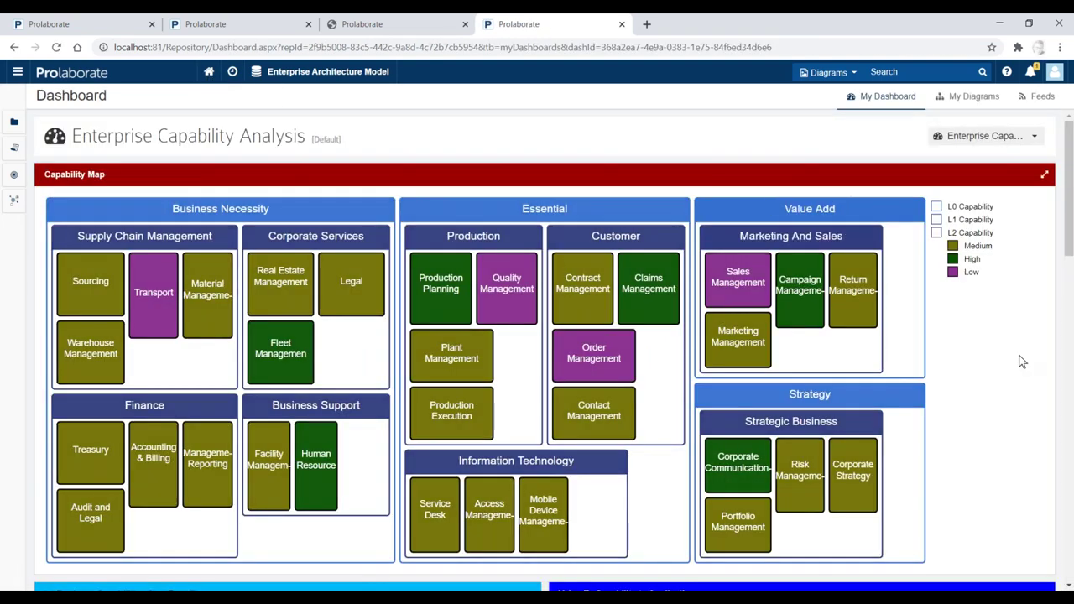
scroll(1023, 362, "down", 7)
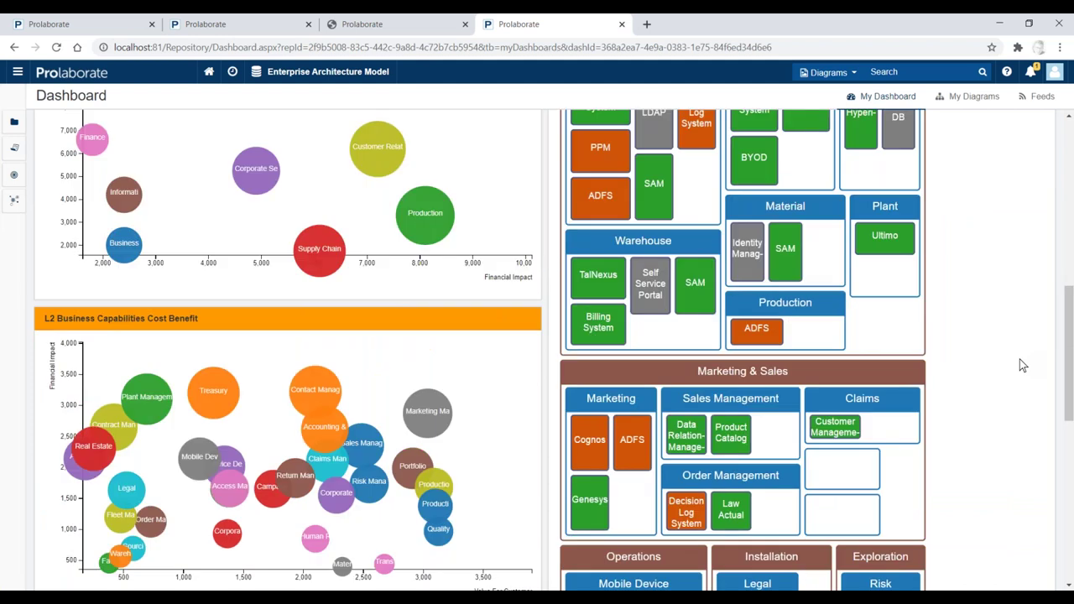
scroll(1020, 360, "down", 7)
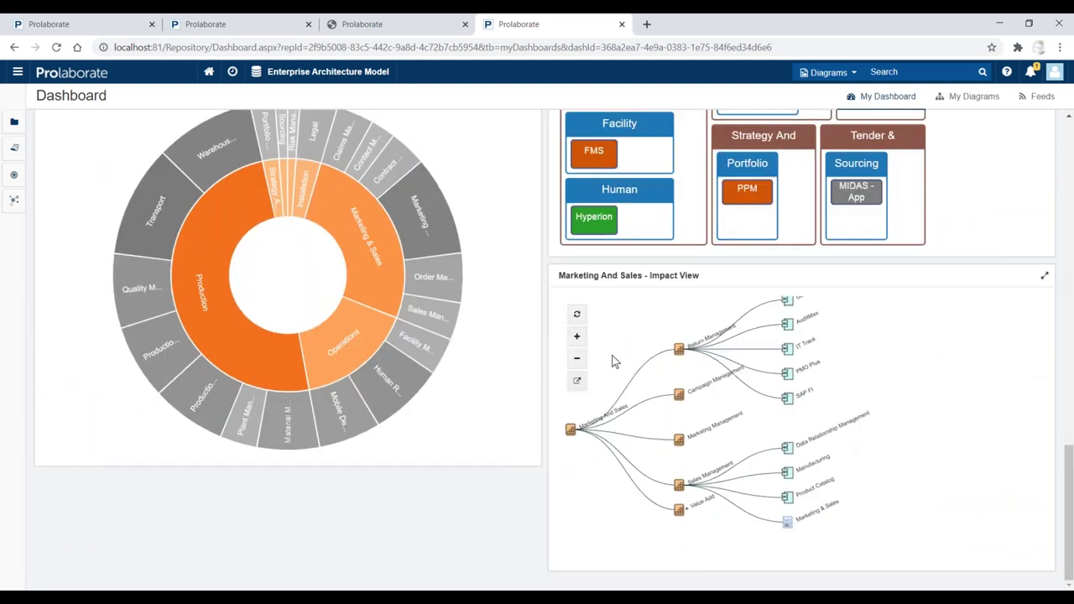
Create a new dashboard from scratch in the repository's dashboard management and name it "New Capability Dashboard".
left_click(19, 73)
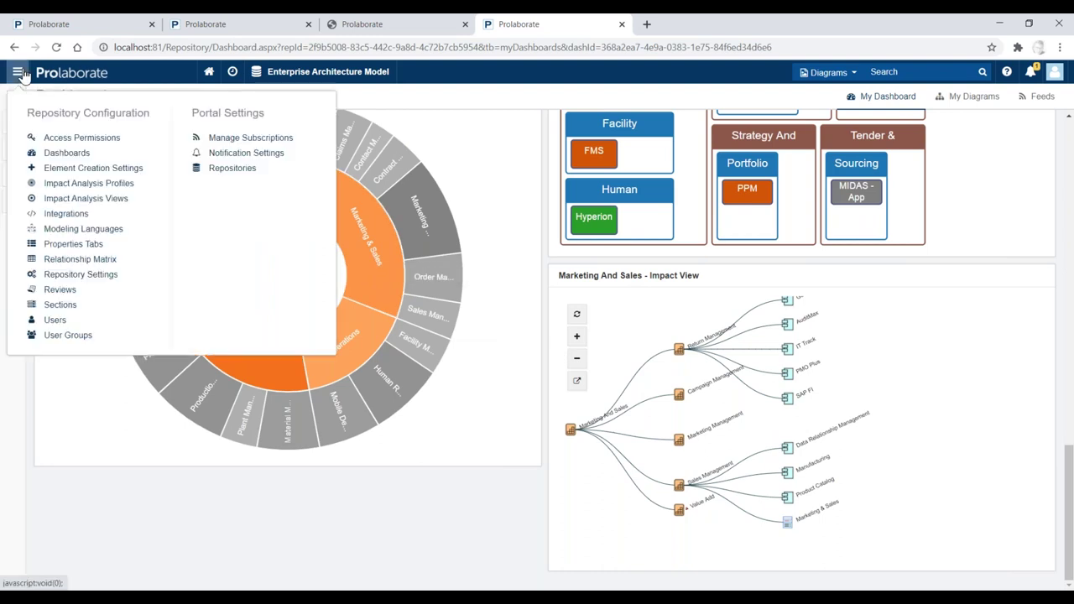
left_click(67, 152)
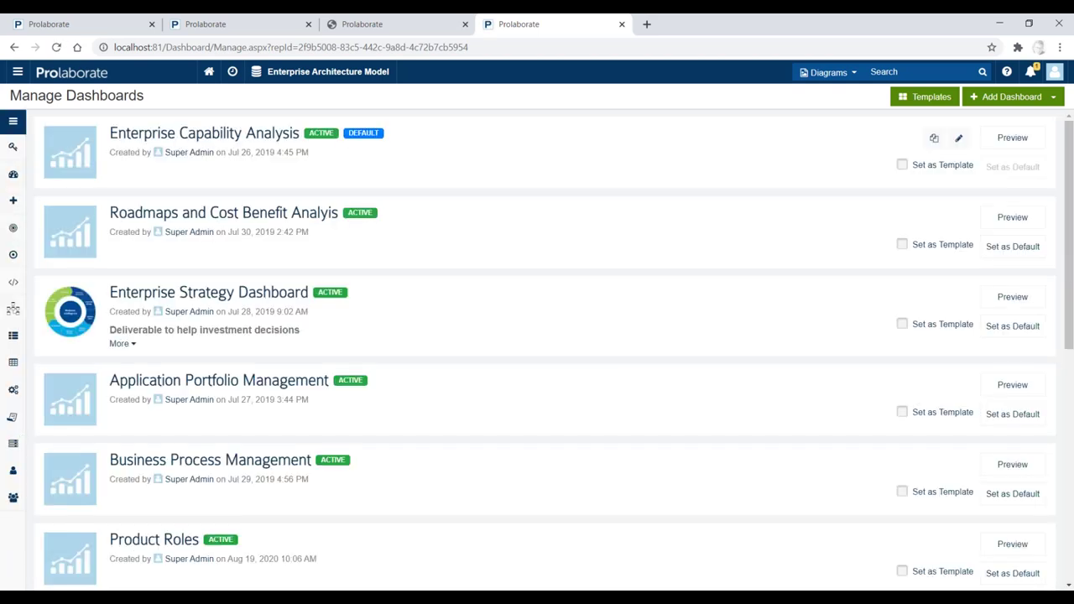
left_click(1014, 98)
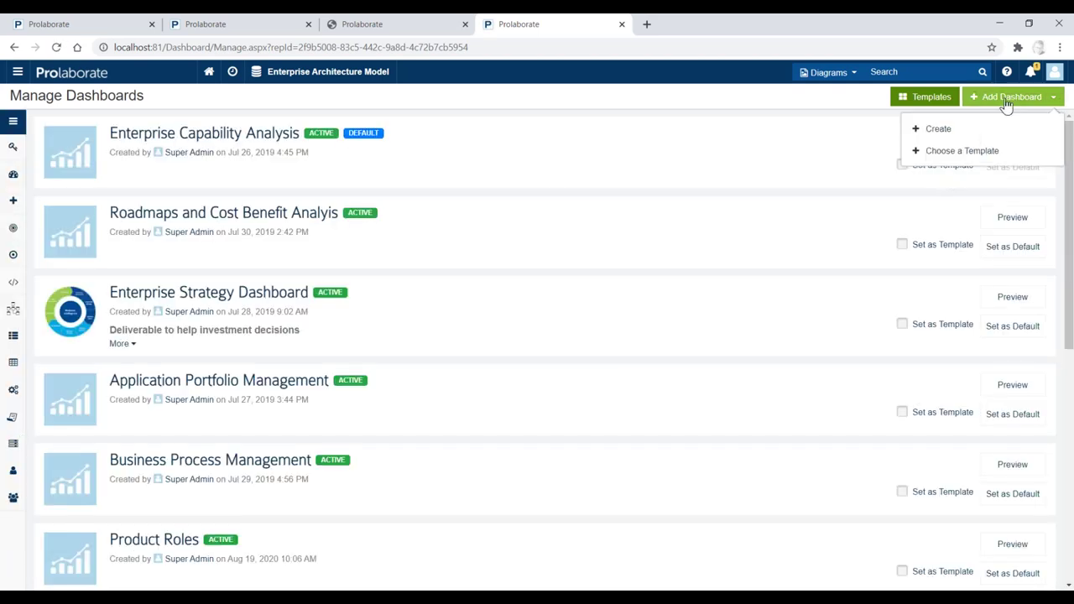
left_click(982, 128)
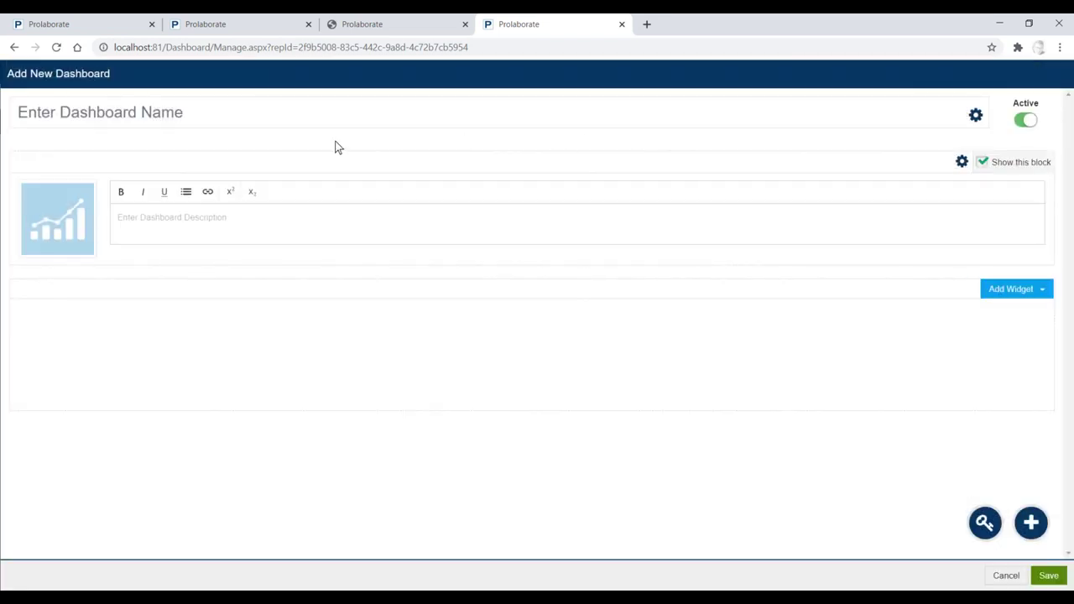
left_click(266, 112)
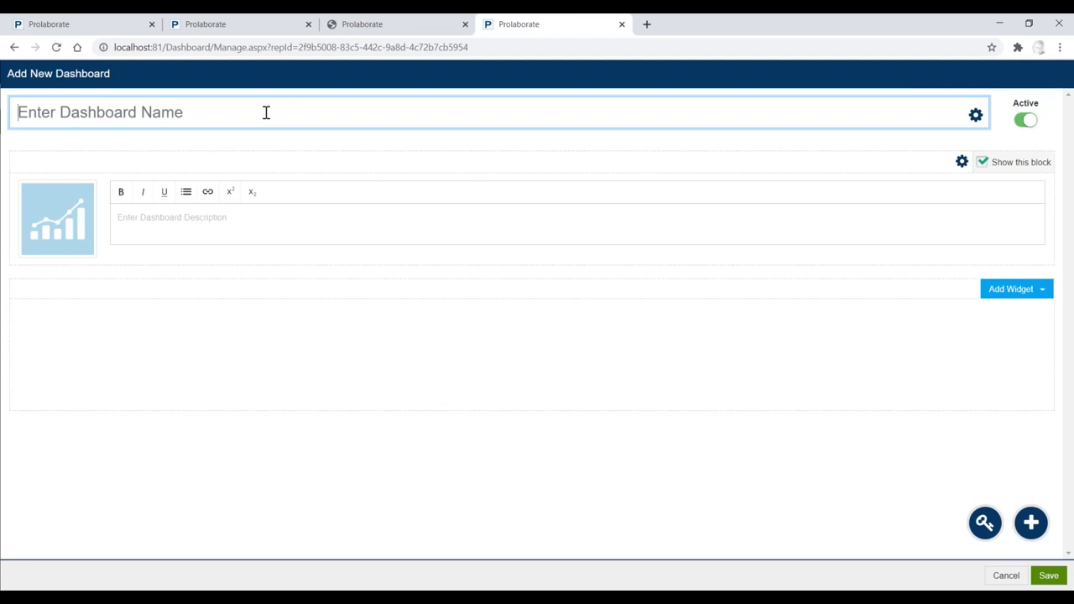
type("New")
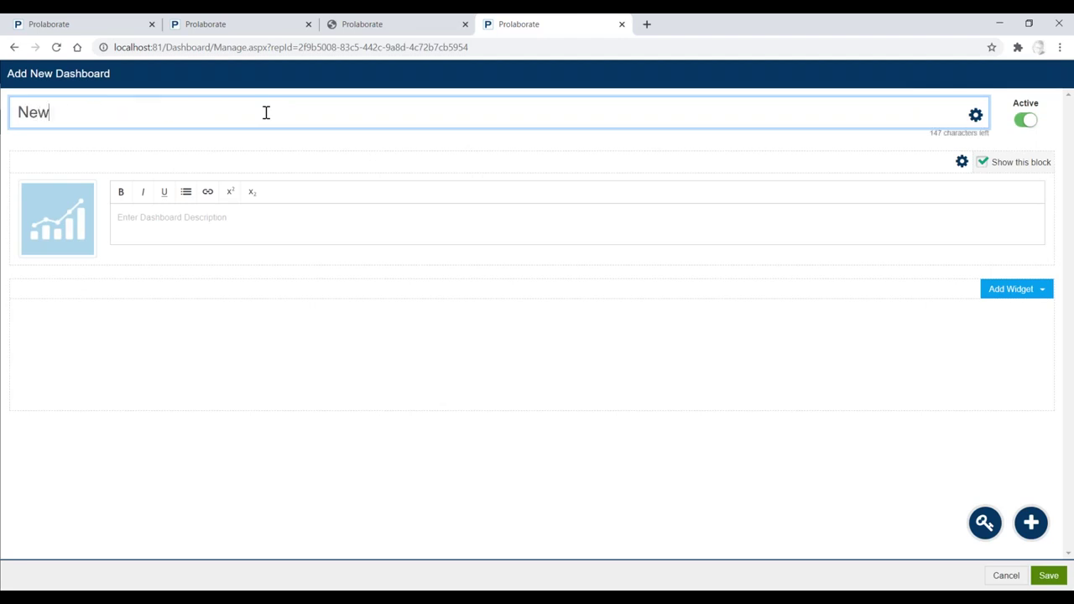
type(" Capability Dashboard")
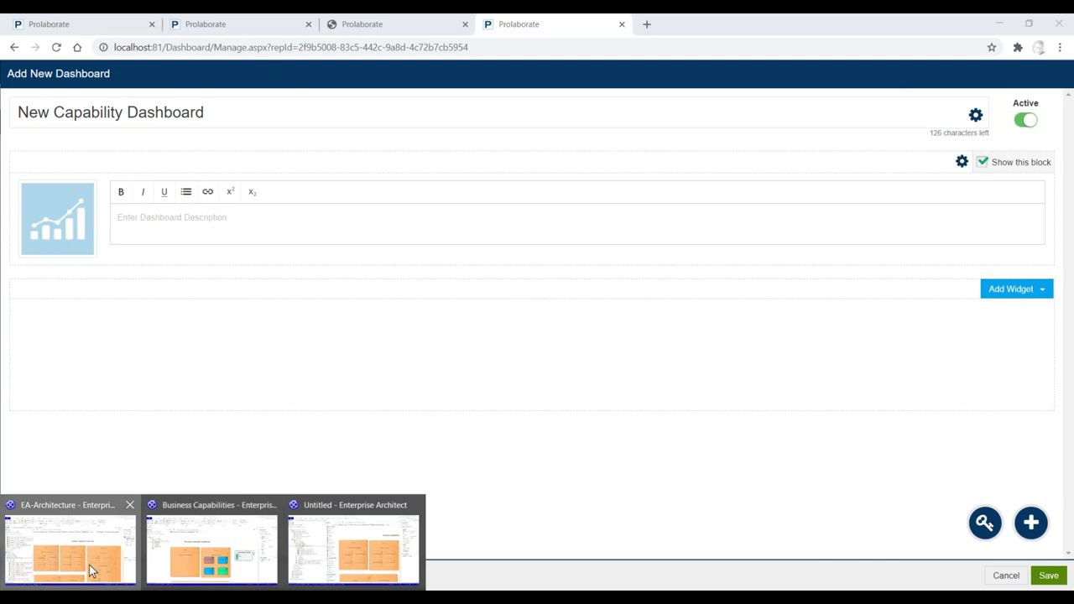
In Enterprise Architect, move Portfolio Management out of the Strategy capability, place it back inside Strategic Business Management, and save the diagram.
left_click(89, 564)
left_click_drag(386, 345, 438, 212)
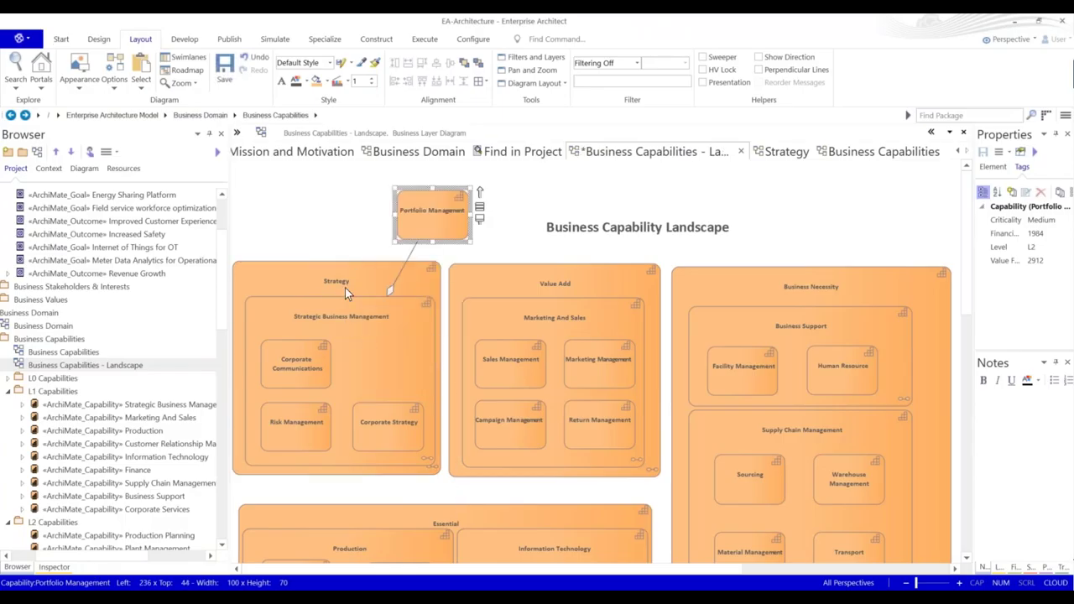
left_click(353, 300)
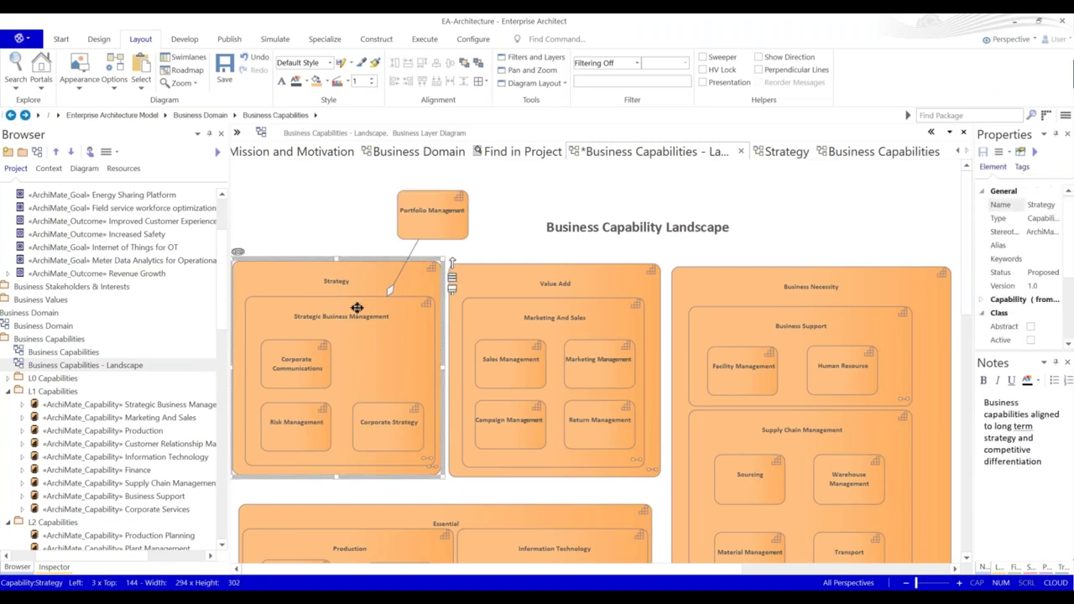
left_click_drag(418, 223, 371, 359)
left_click(417, 215)
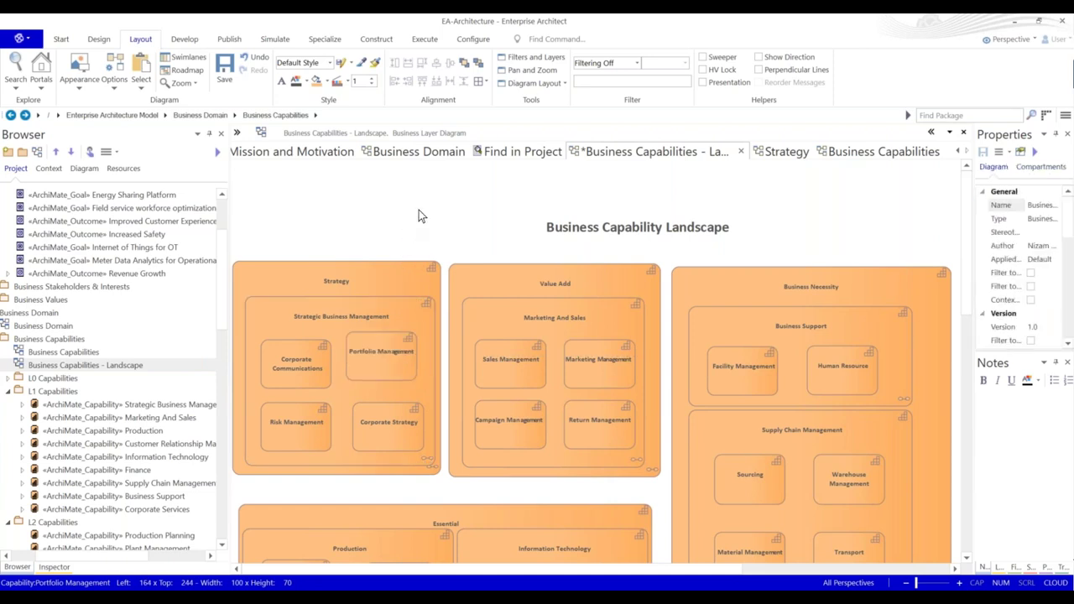
key("ctrl+s")
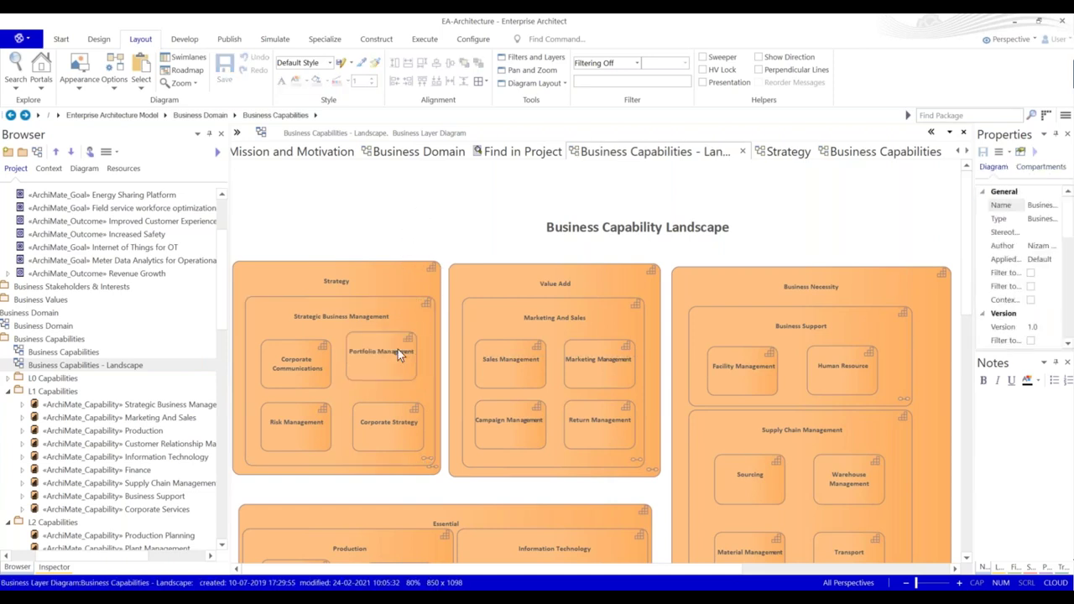
left_click(399, 354)
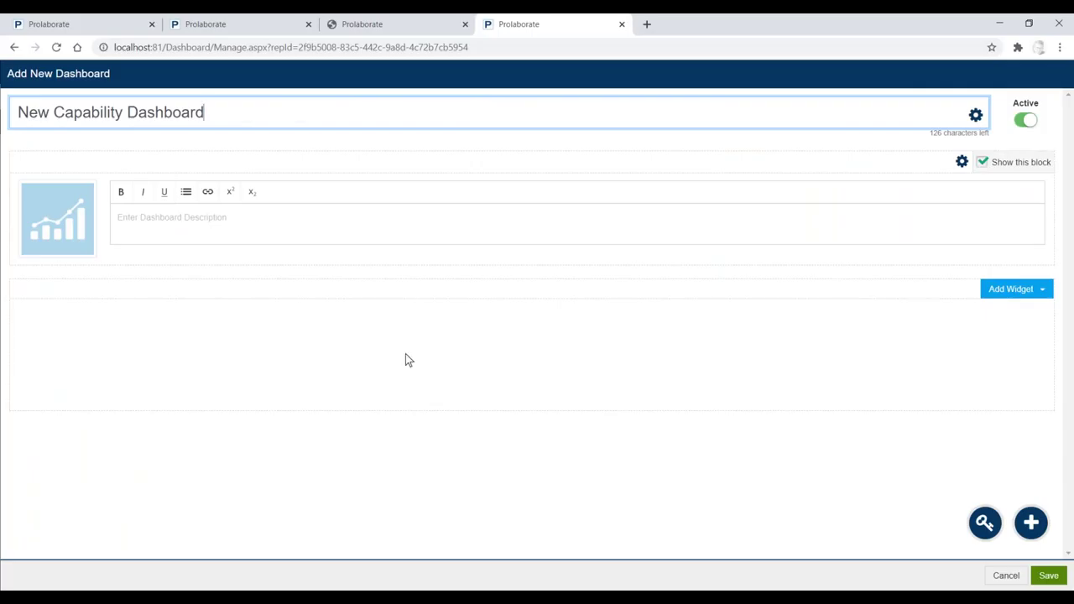
left_click(1018, 293)
left_click(973, 330)
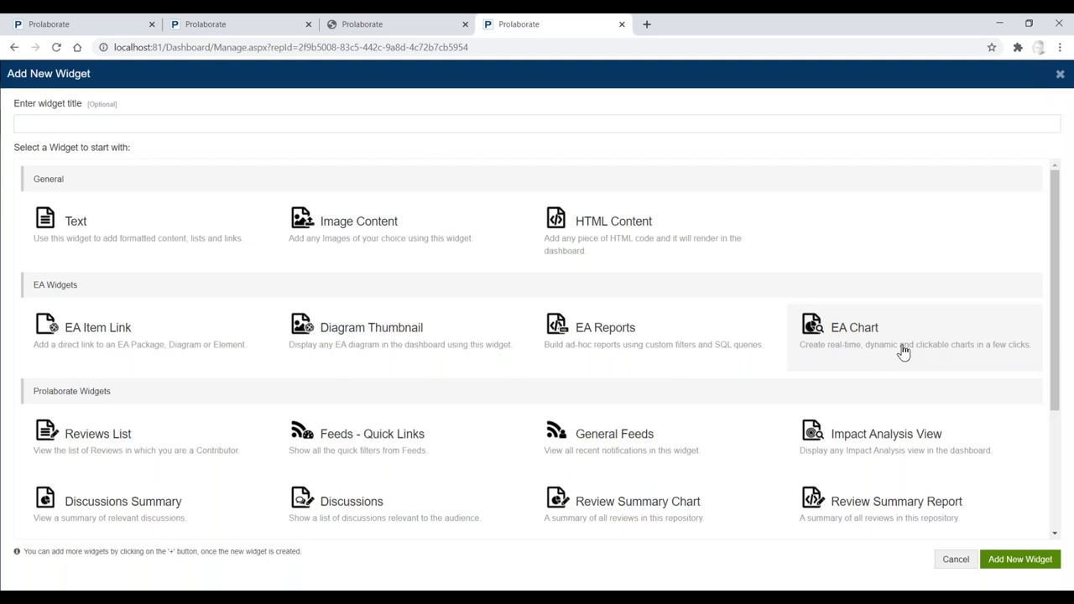
left_click(957, 563)
Add a new EA Chart widget to the New Capability Dashboard.
left_click(1025, 290)
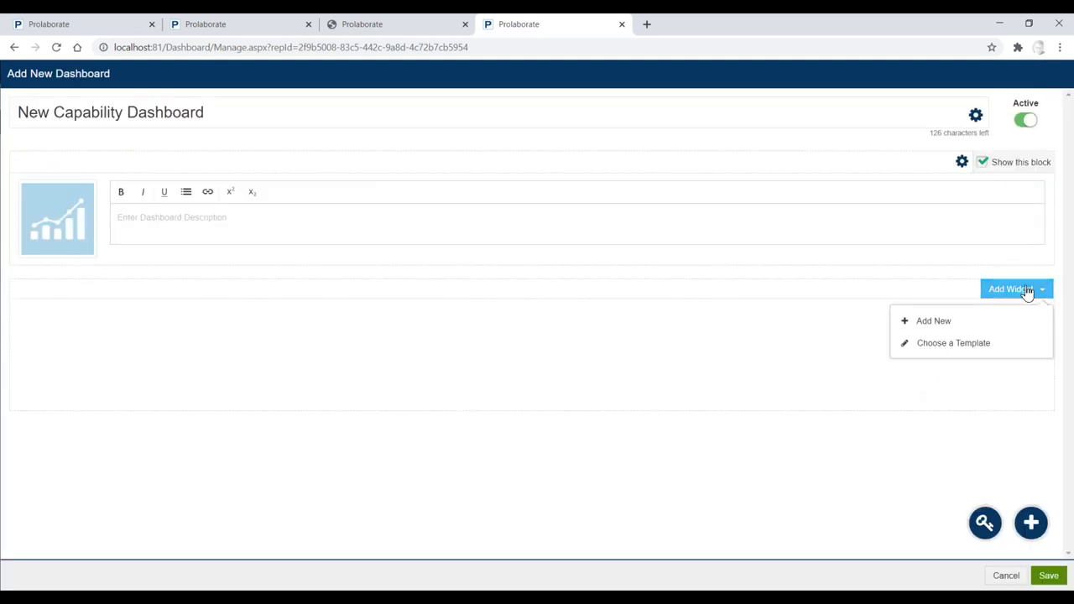
left_click(964, 323)
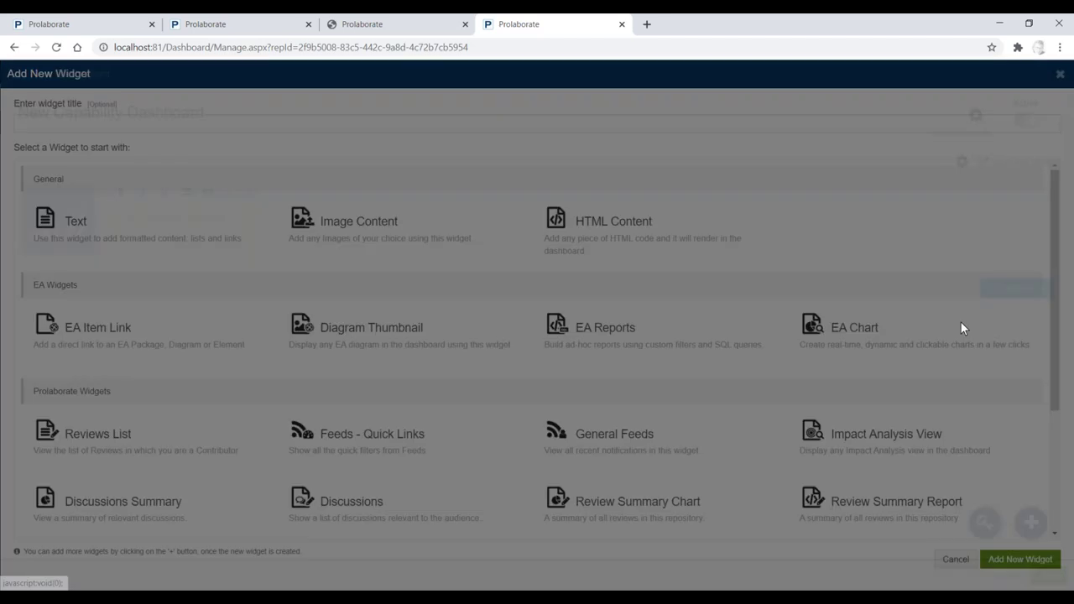
left_click(961, 327)
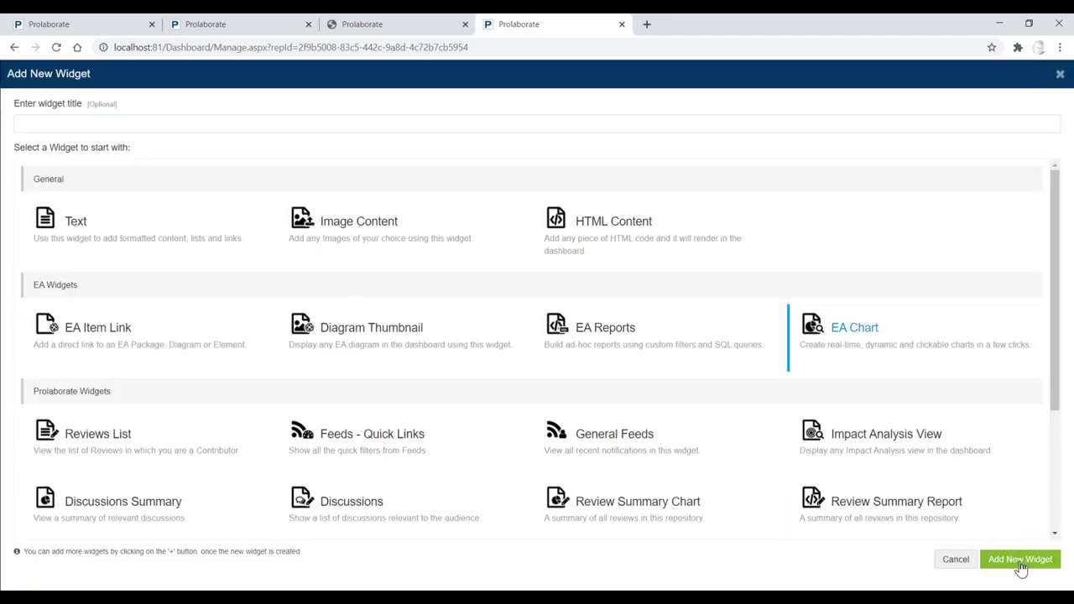
left_click(1021, 560)
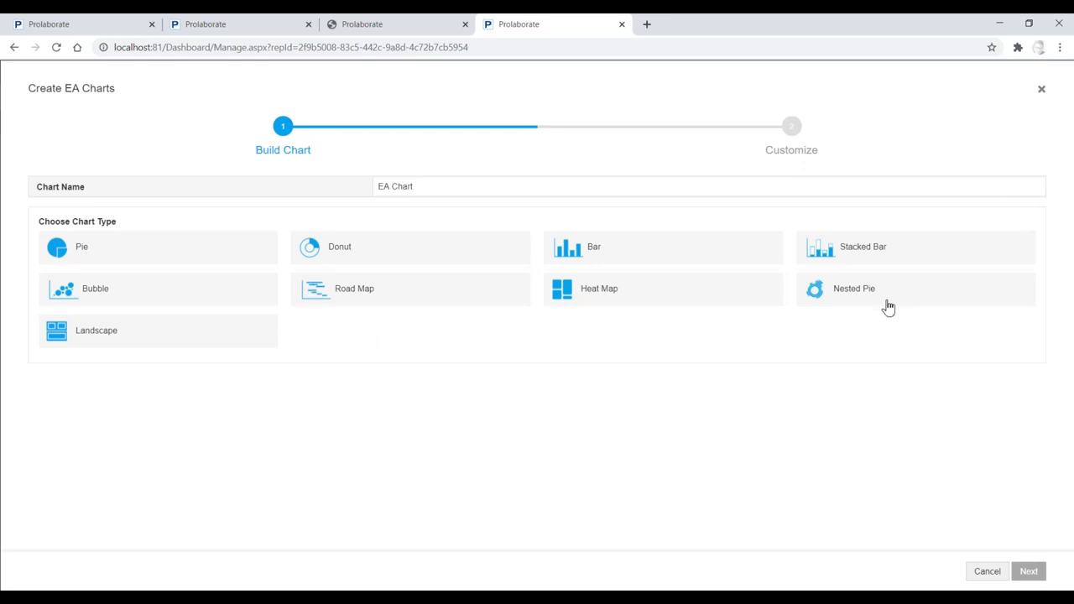
Choose the Landscape chart type for the EA chart and build it with the Designer.
left_click(228, 332)
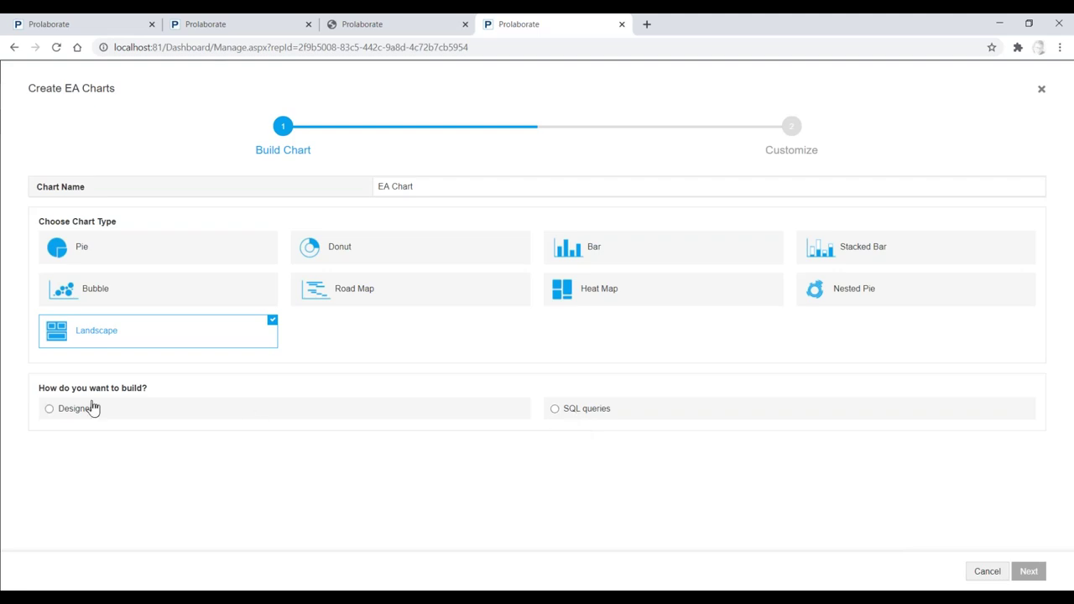
left_click(50, 410)
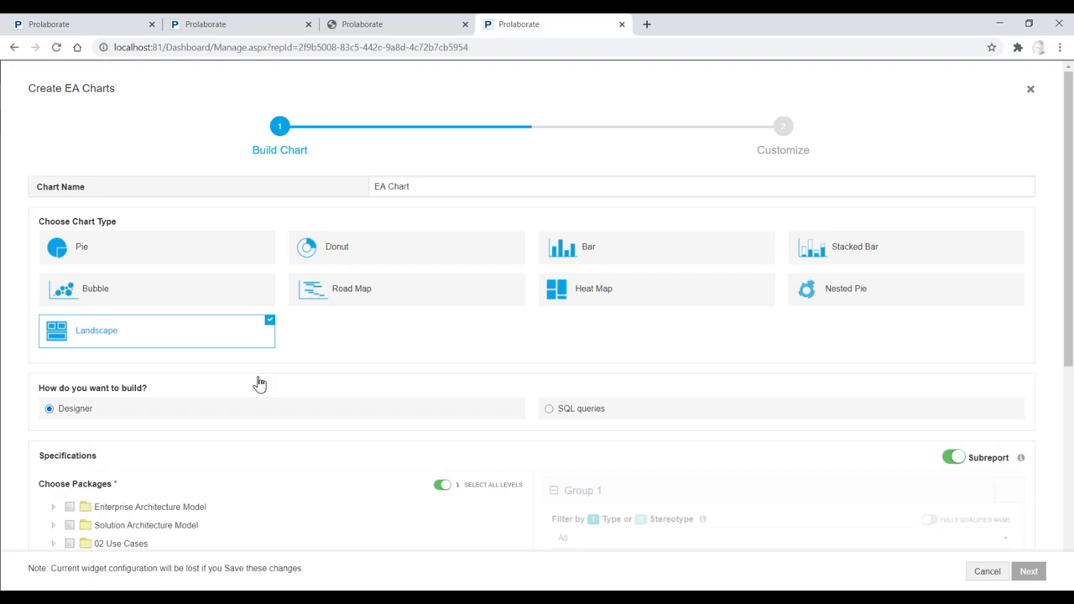
scroll(260, 383, "down", 2)
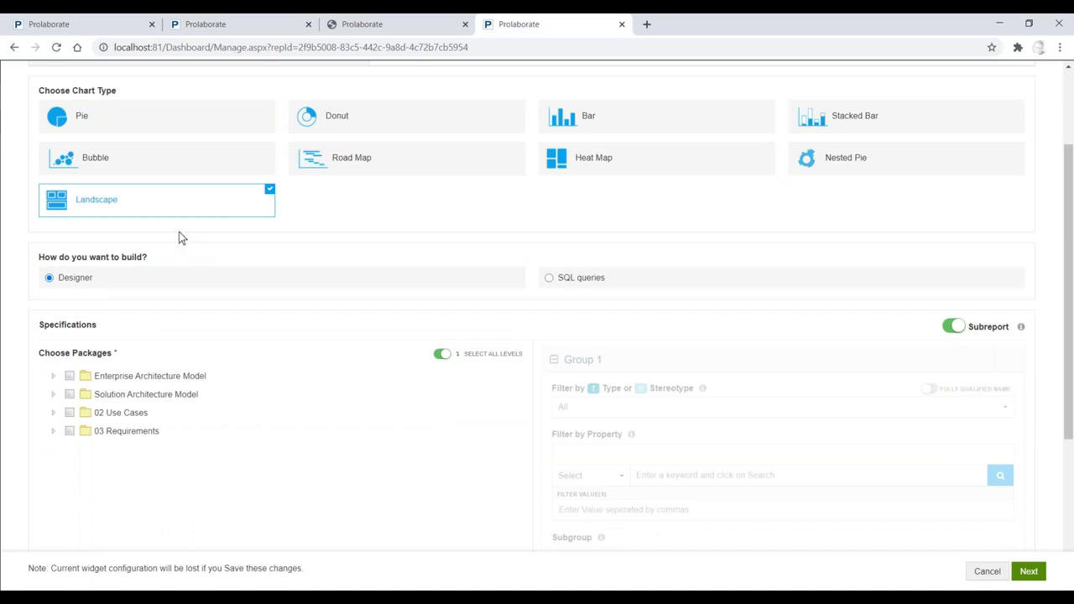
Select the L0 Capabilities package under Enterprise Architecture Model, Business Domain, Business Capabilities as the chart's source.
left_click(53, 377)
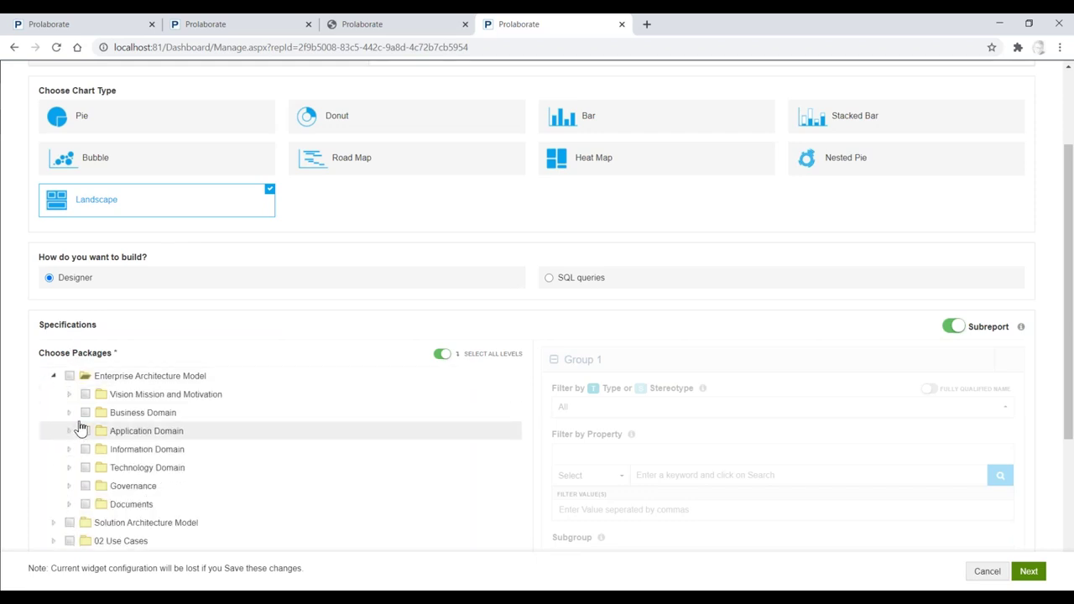
left_click(69, 415)
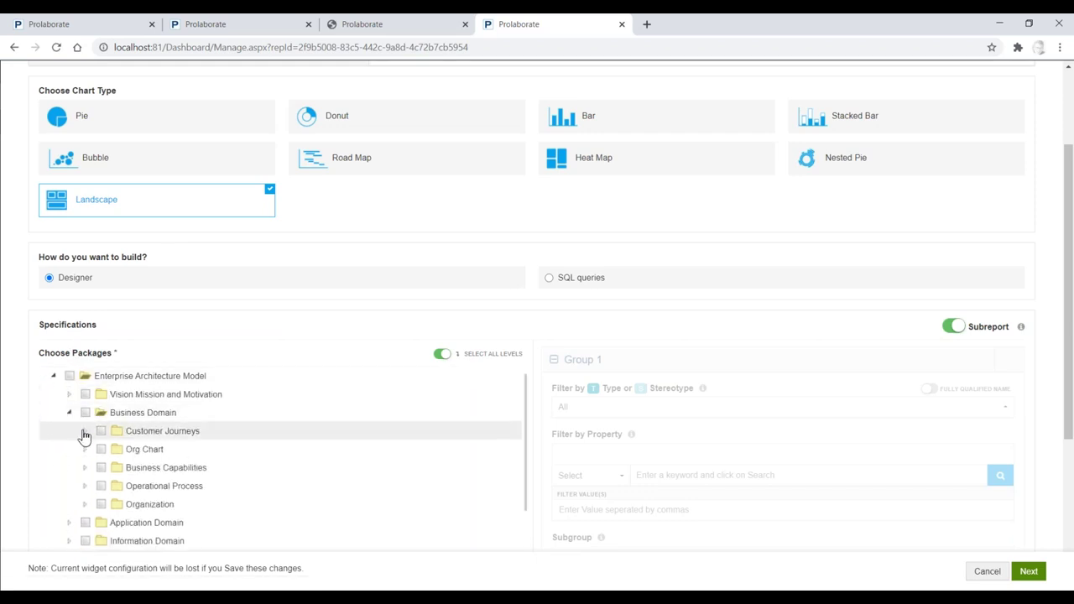
left_click(84, 467)
scroll(213, 459, "down", 3)
scroll(159, 427, "up", 3)
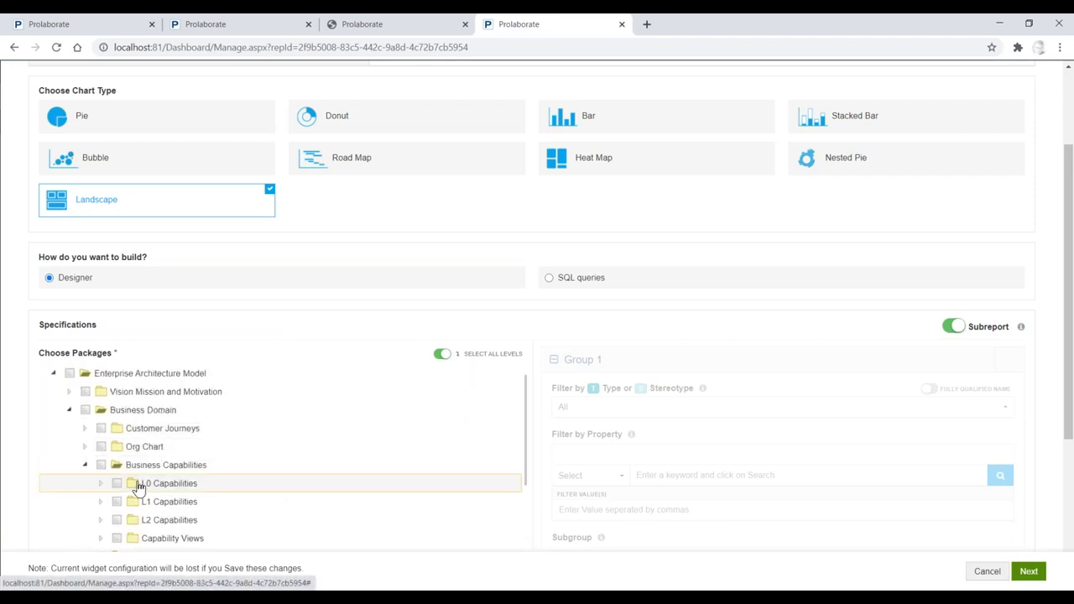
left_click(117, 484)
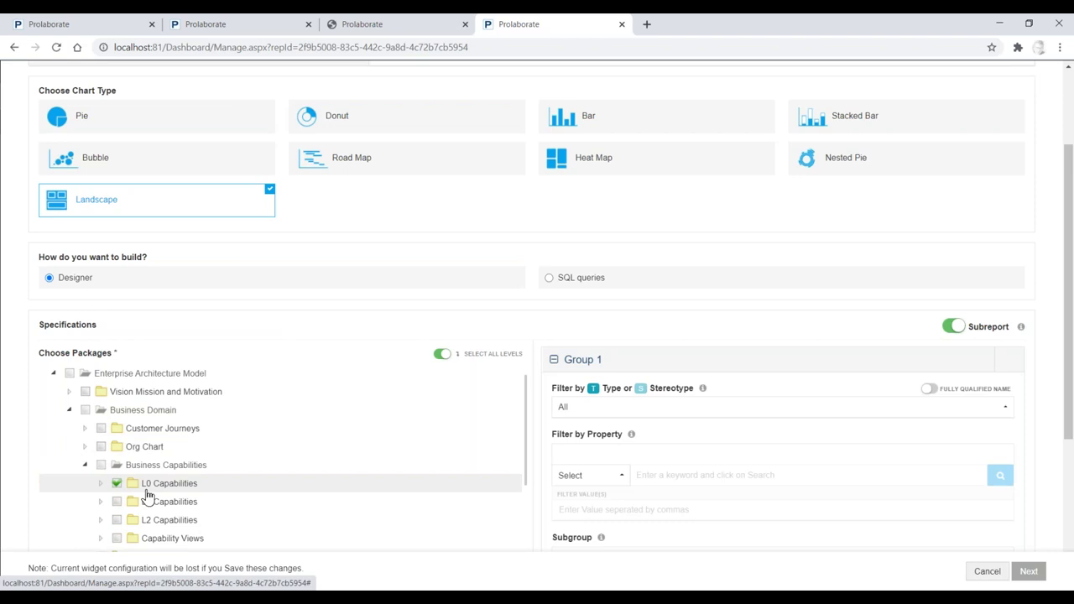
Filter Group 1 by the ArchiMate_Capability stereotype.
scroll(694, 317, "down", 3)
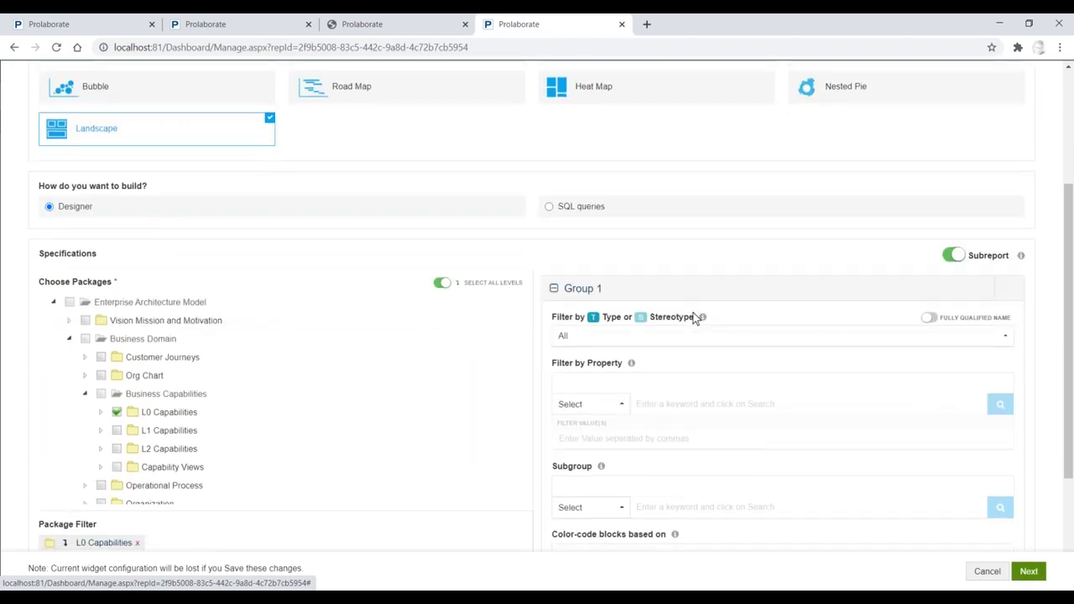
scroll(676, 319, "down", 1)
left_click(659, 160)
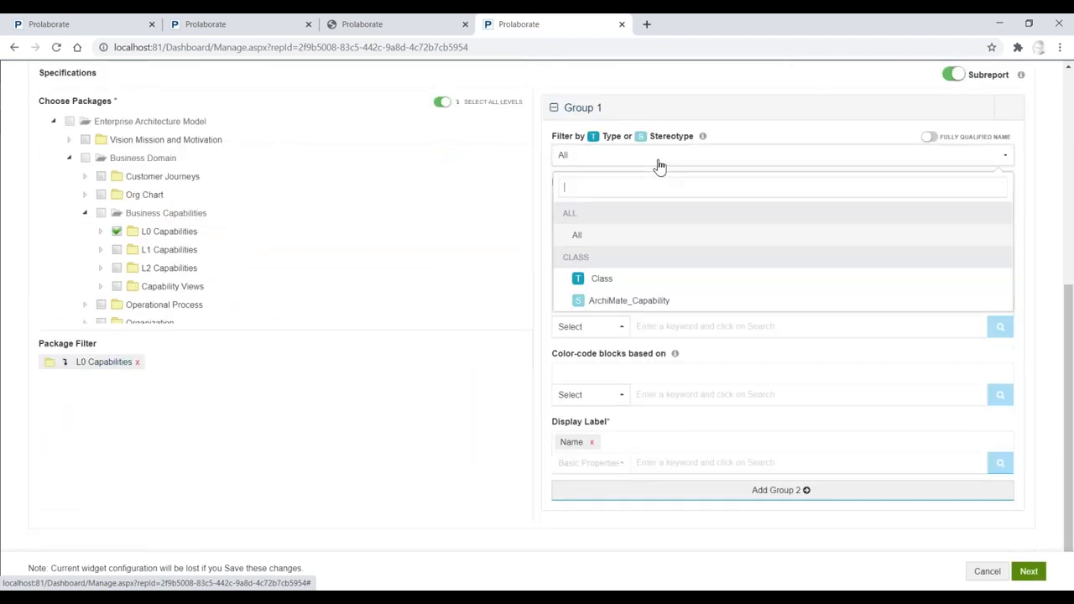
left_click(669, 302)
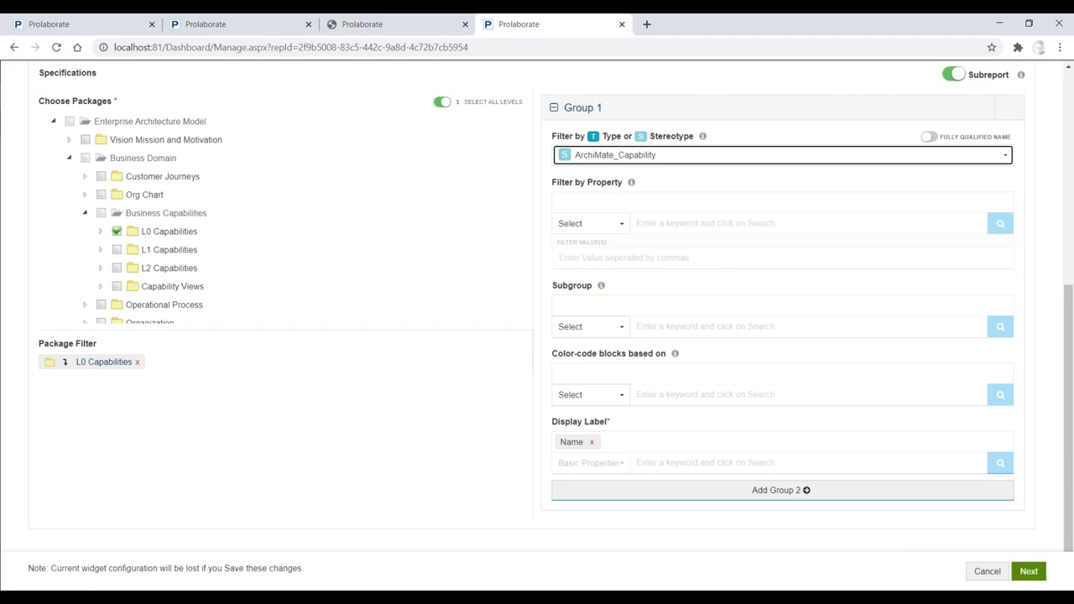
Add Group 2 with connector direction Target To Source and connector type Aggregation.
left_click(765, 490)
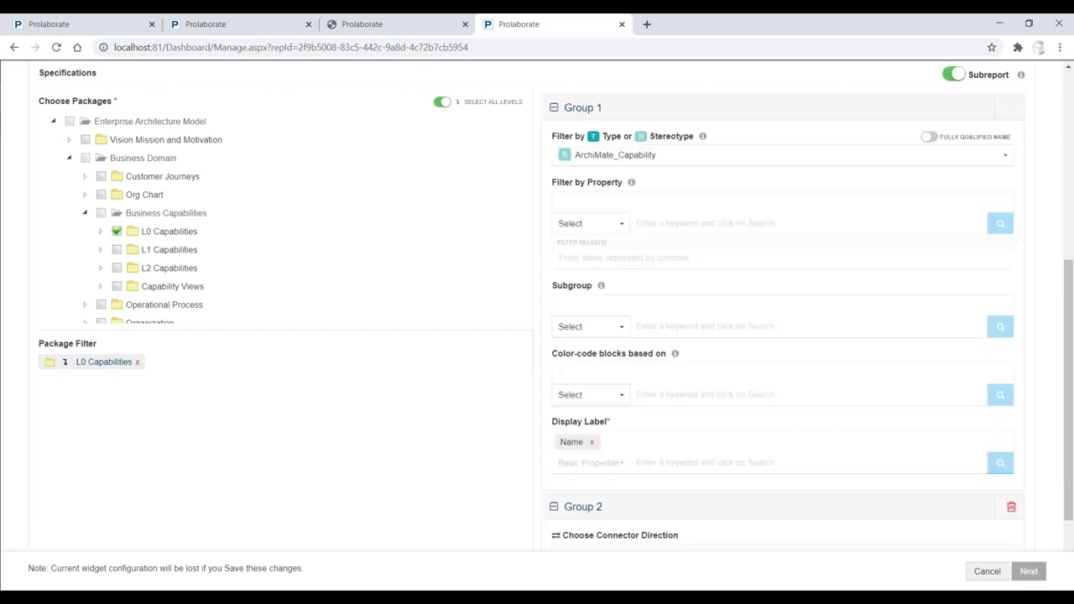
scroll(762, 420, "down", 2)
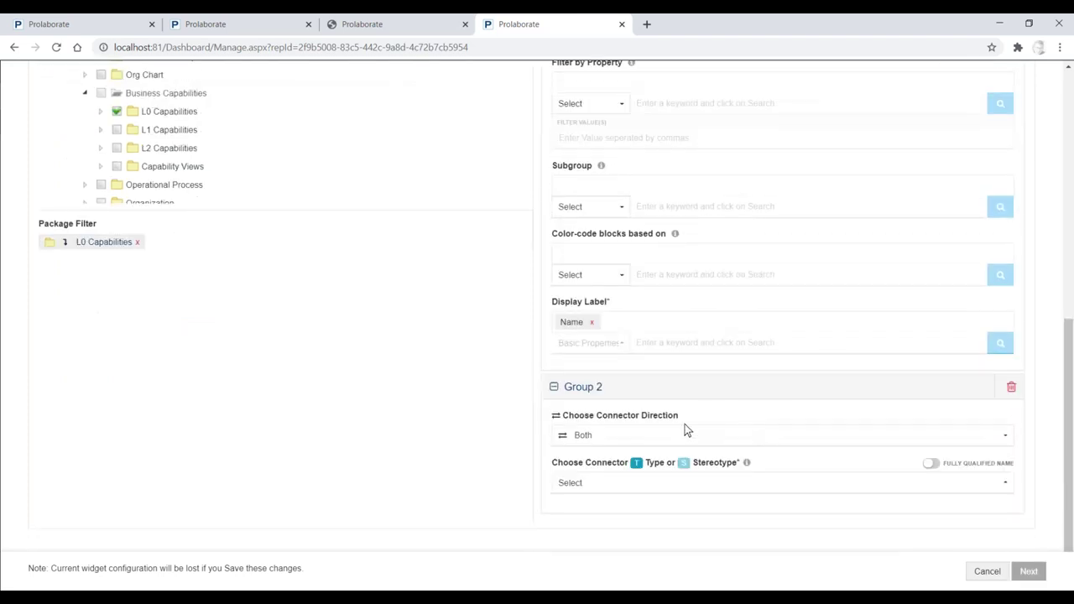
left_click(657, 443)
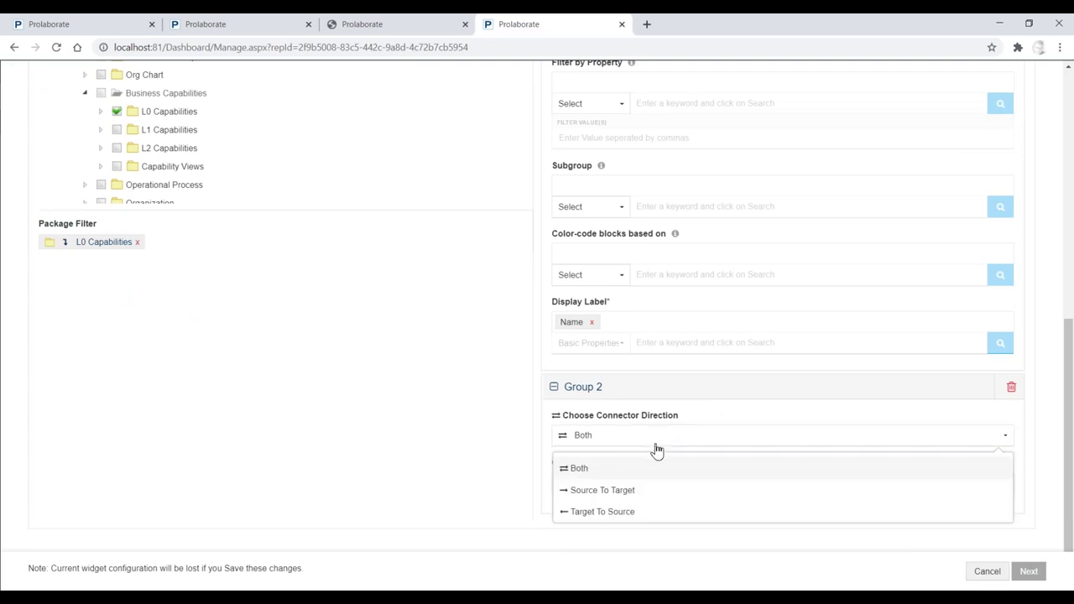
left_click(631, 511)
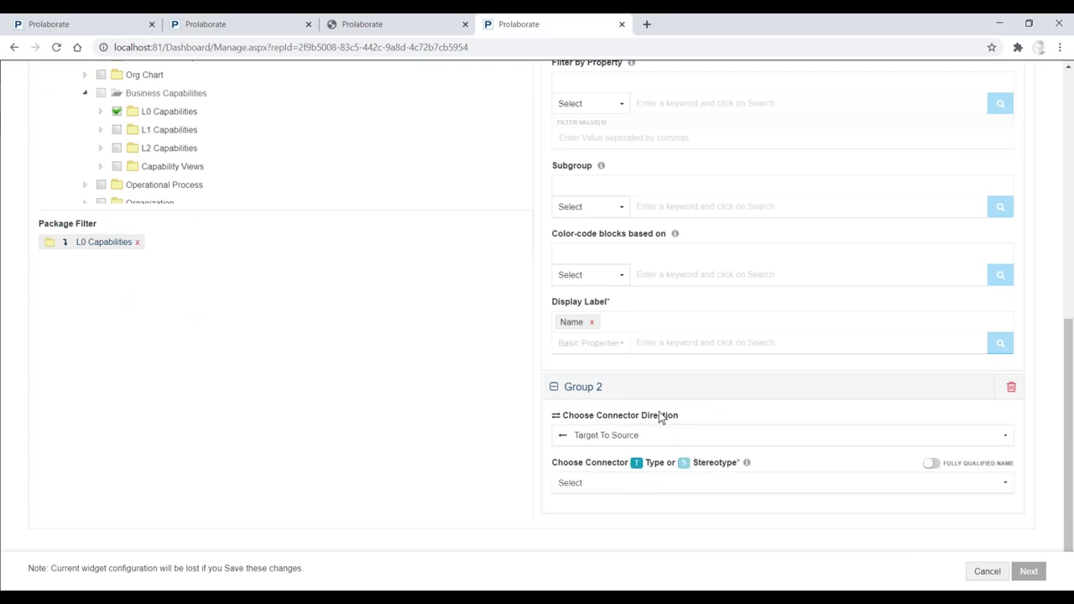
left_click(638, 485)
left_click(613, 455)
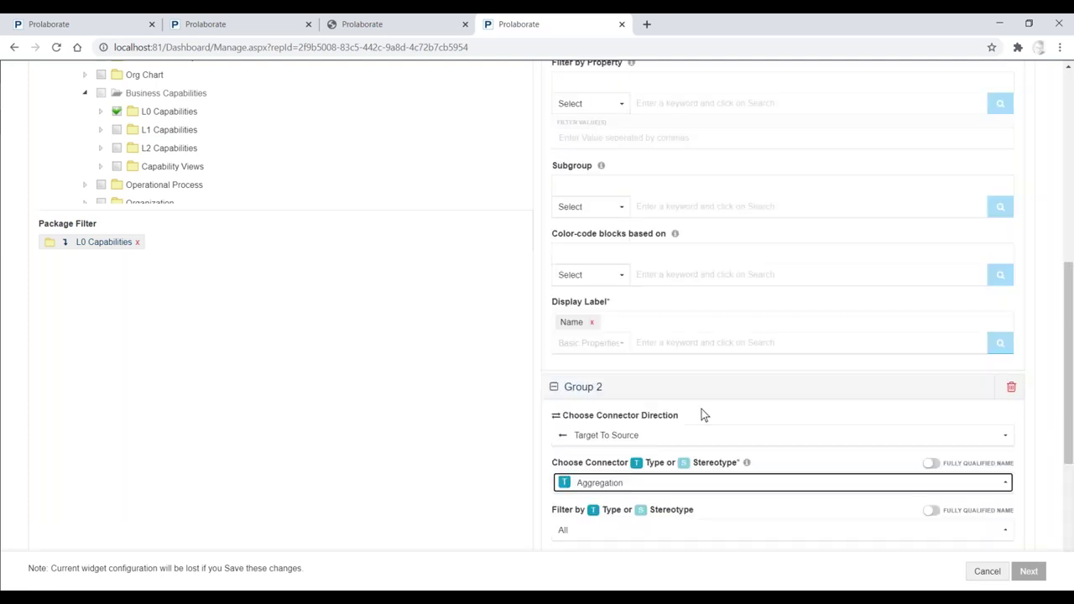
Check Group 2's available connector types, keep Aggregation, and filter the group by the ArchiMate_Capability stereotype.
scroll(701, 409, "down", 1)
scroll(702, 409, "down", 3)
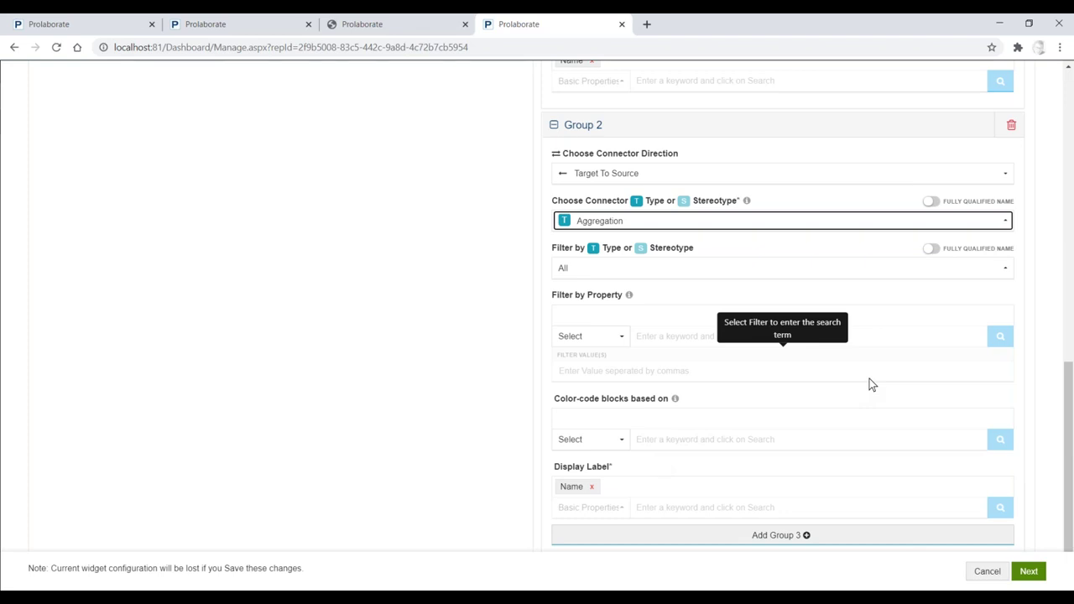
left_click(638, 225)
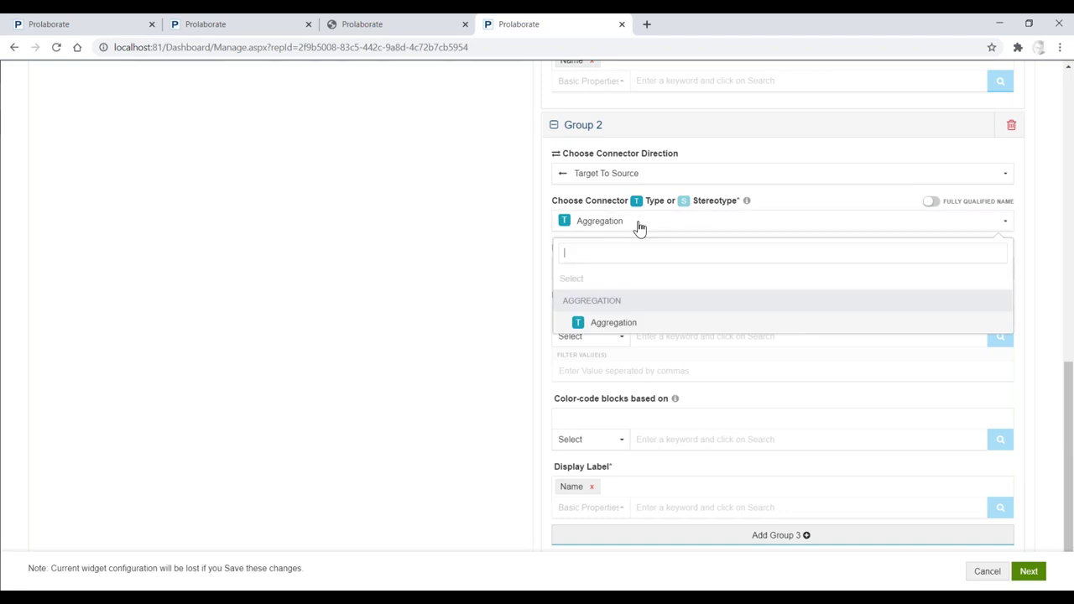
left_click(640, 226)
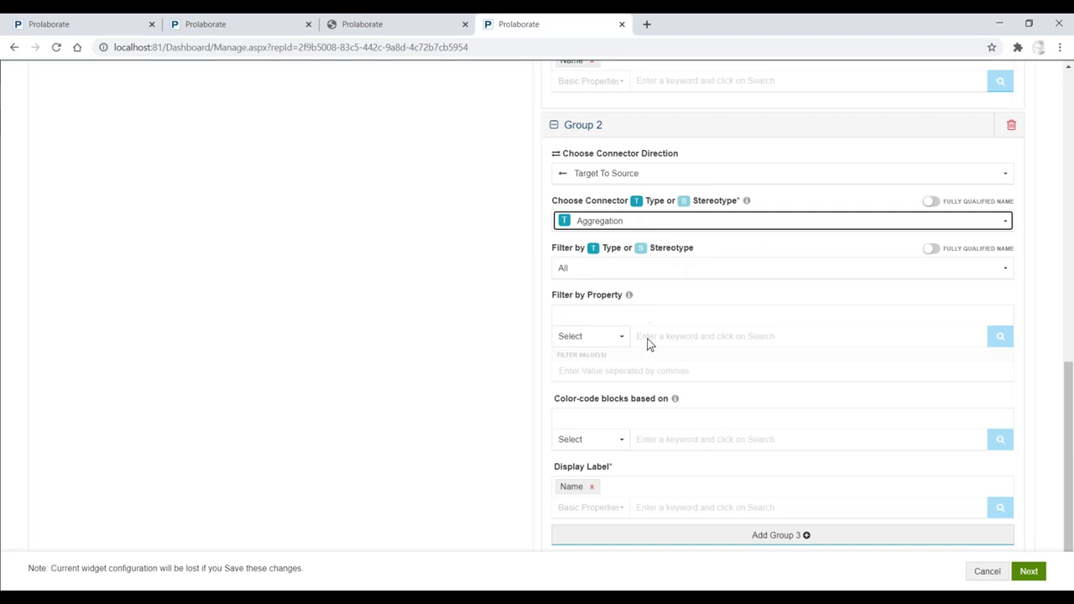
left_click(634, 273)
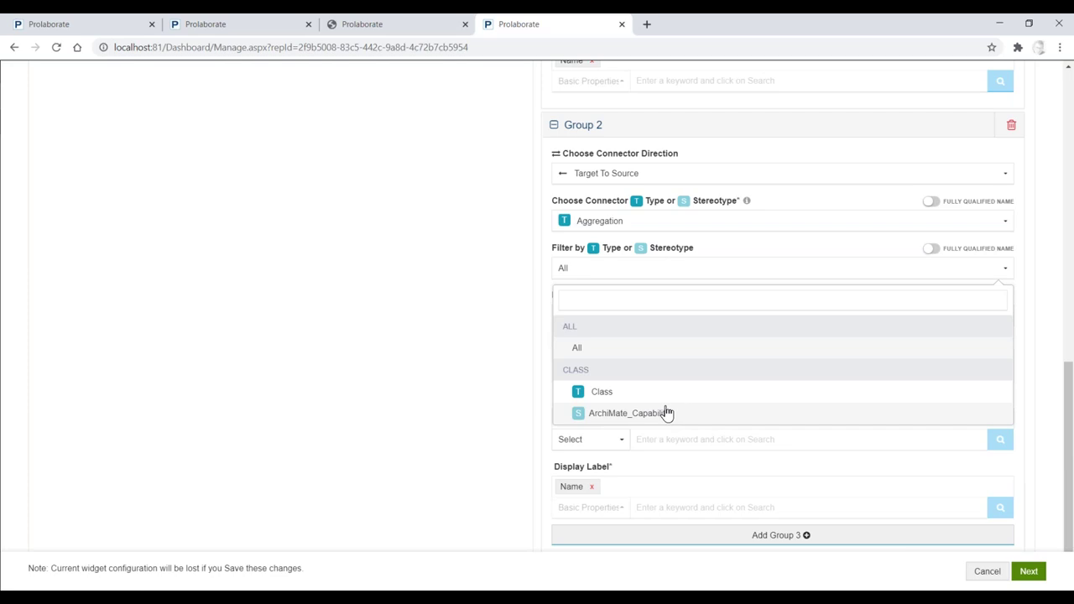
left_click(667, 414)
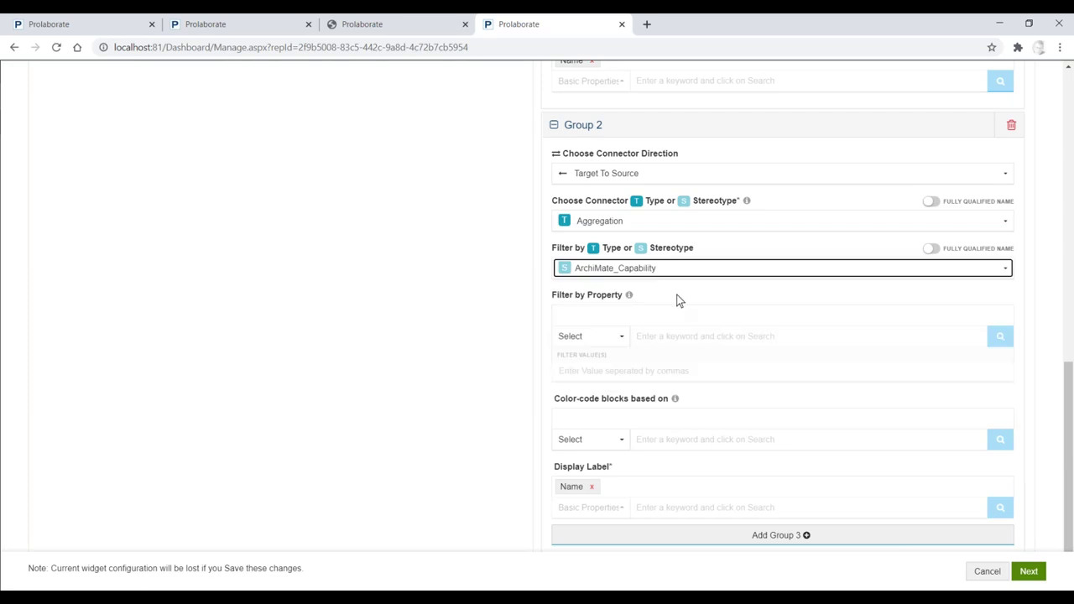
Add Group 3 with connector direction Target To Source and connector type Aggregation.
left_click(676, 535)
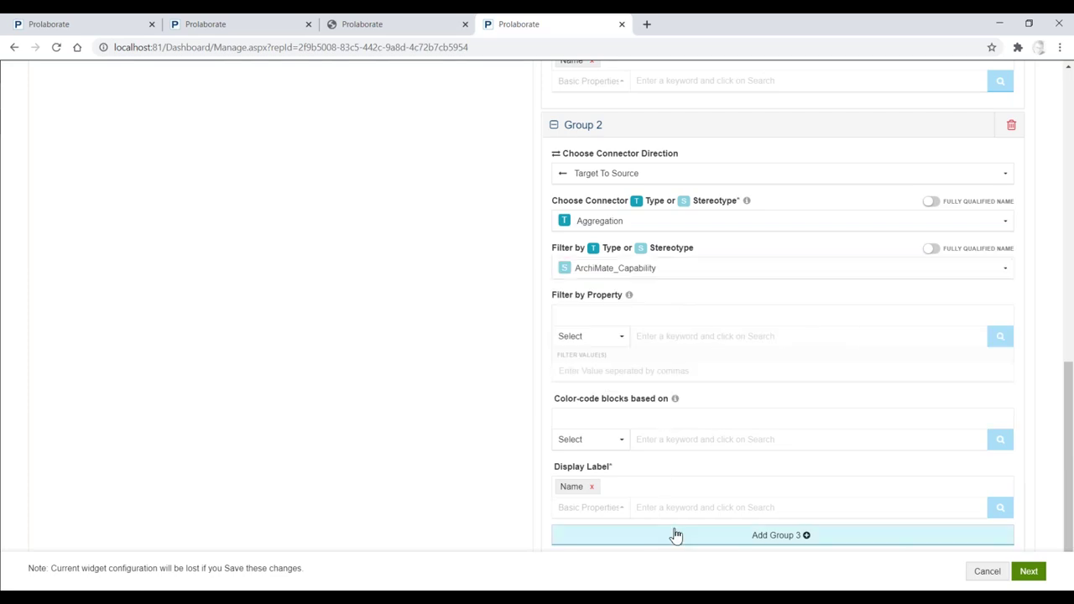
scroll(717, 389, "down", 2)
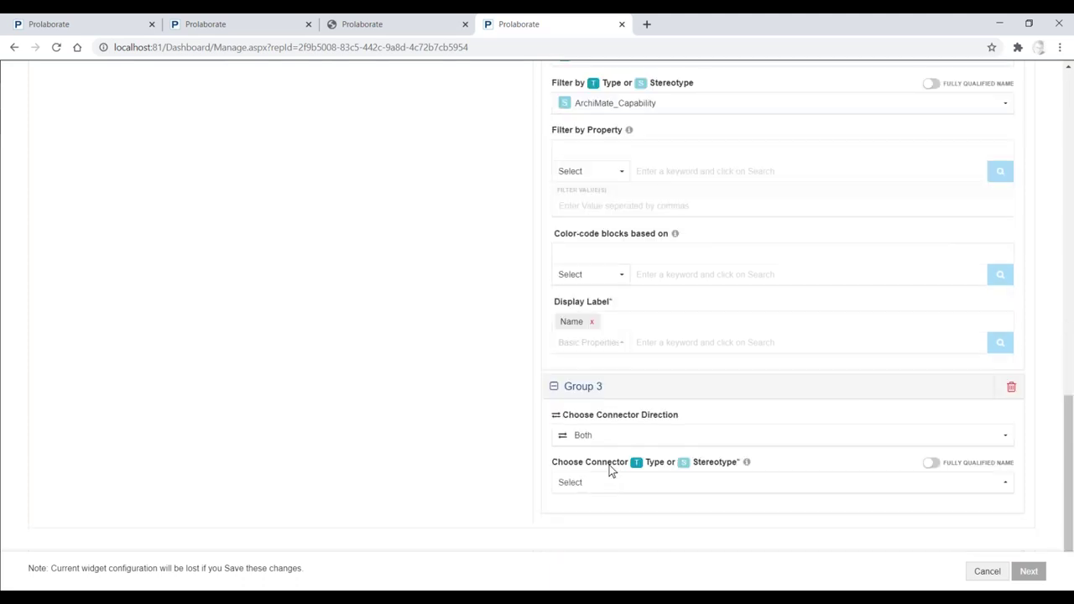
left_click(630, 434)
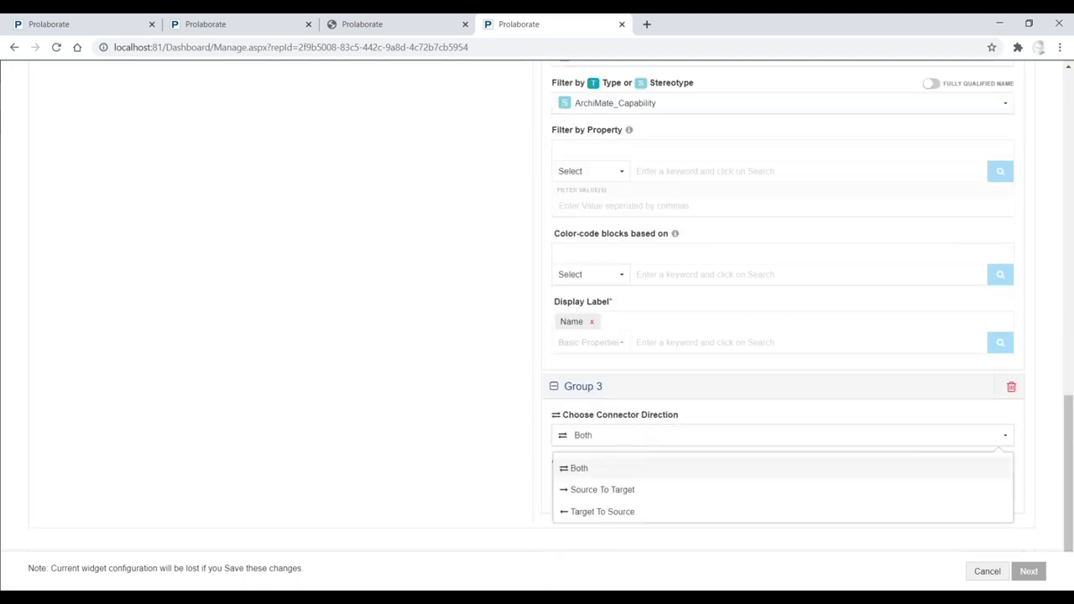
left_click(618, 511)
left_click(650, 485)
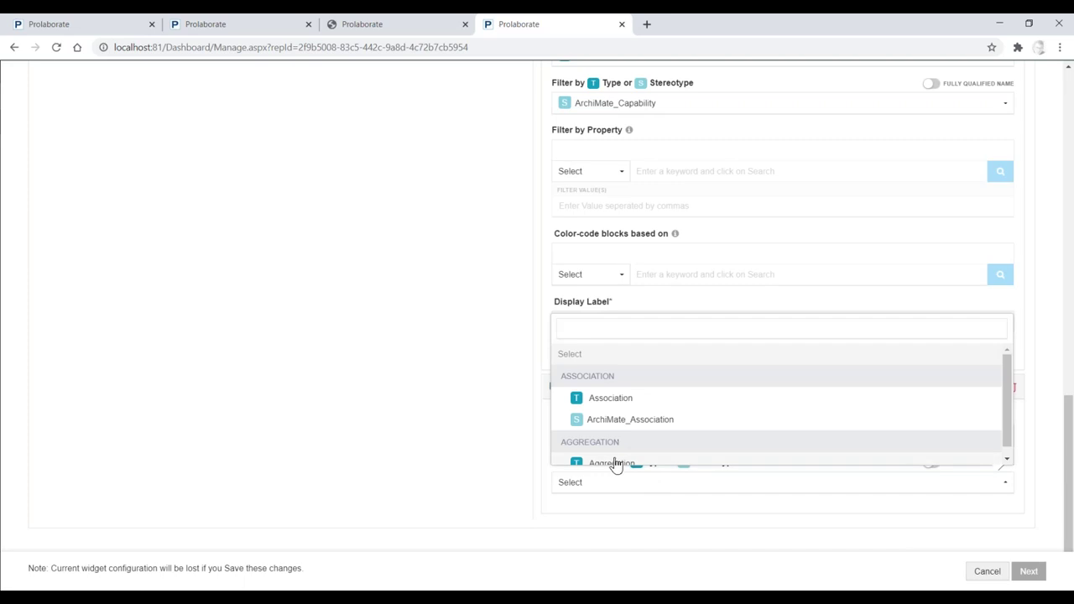
left_click(617, 464)
Filter Group 3 by the ArchiMate_Capability stereotype.
scroll(620, 250, "down", 4)
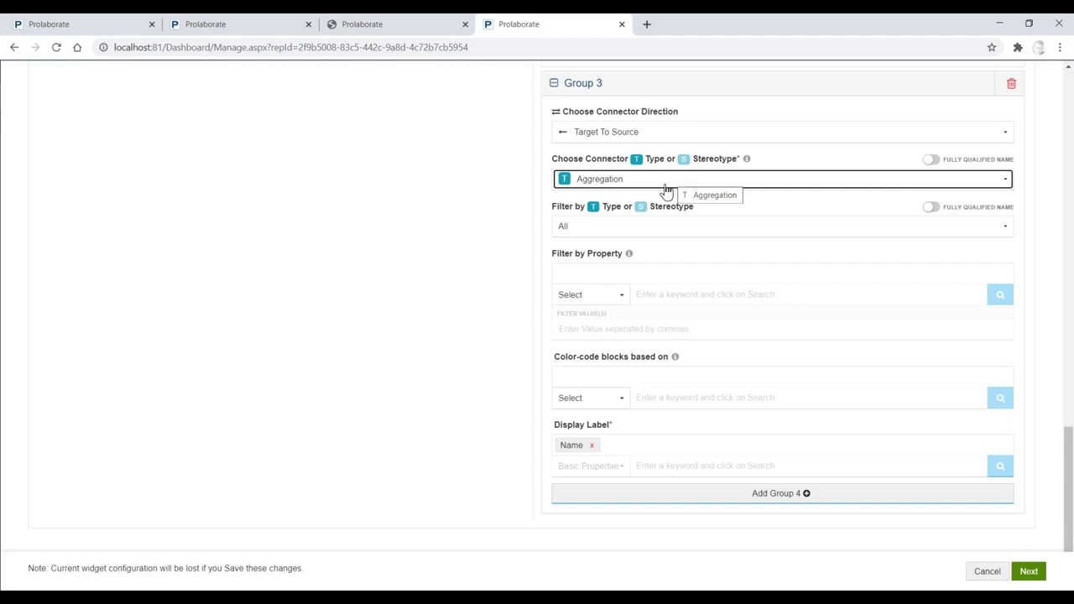
left_click(609, 229)
left_click(649, 372)
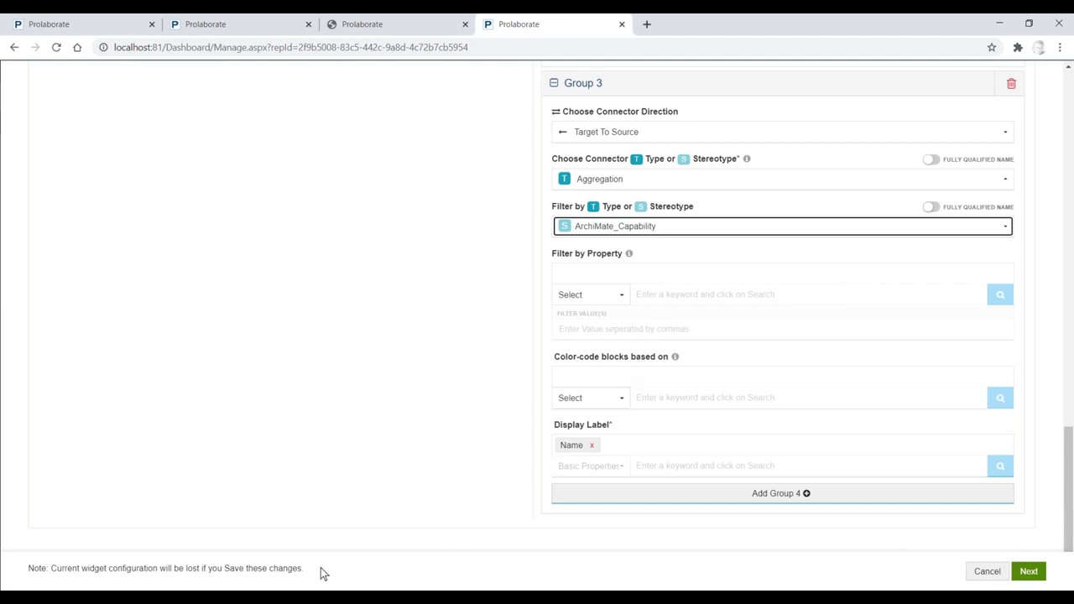
Switch to the EA-Architecture model in Enterprise Architect, inspect the Corporate Communications capability's Criticality tag, and return to Prolaborate.
left_click(210, 598)
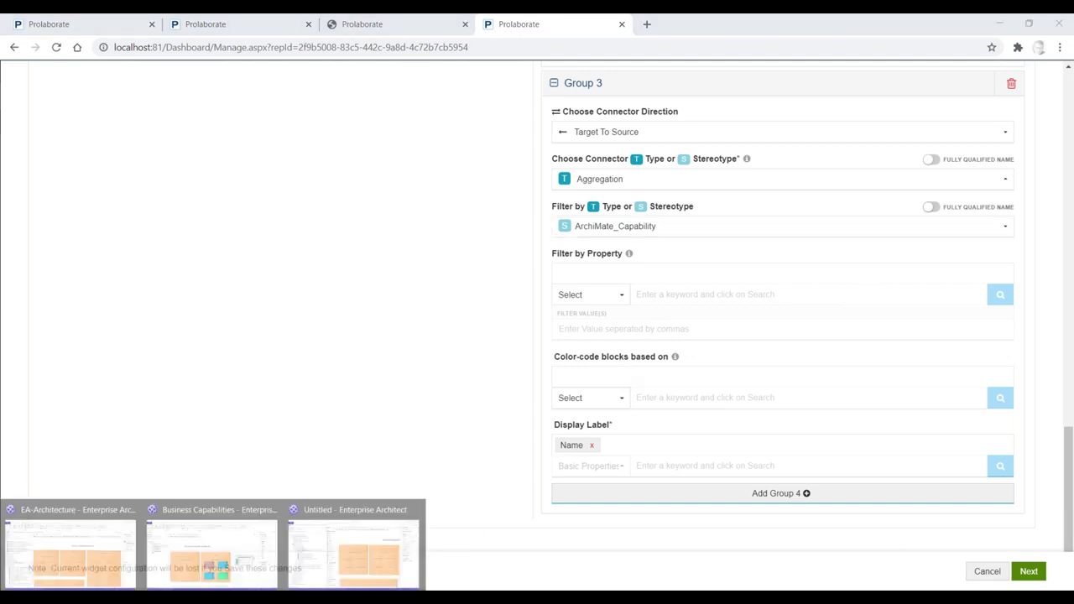
left_click(91, 552)
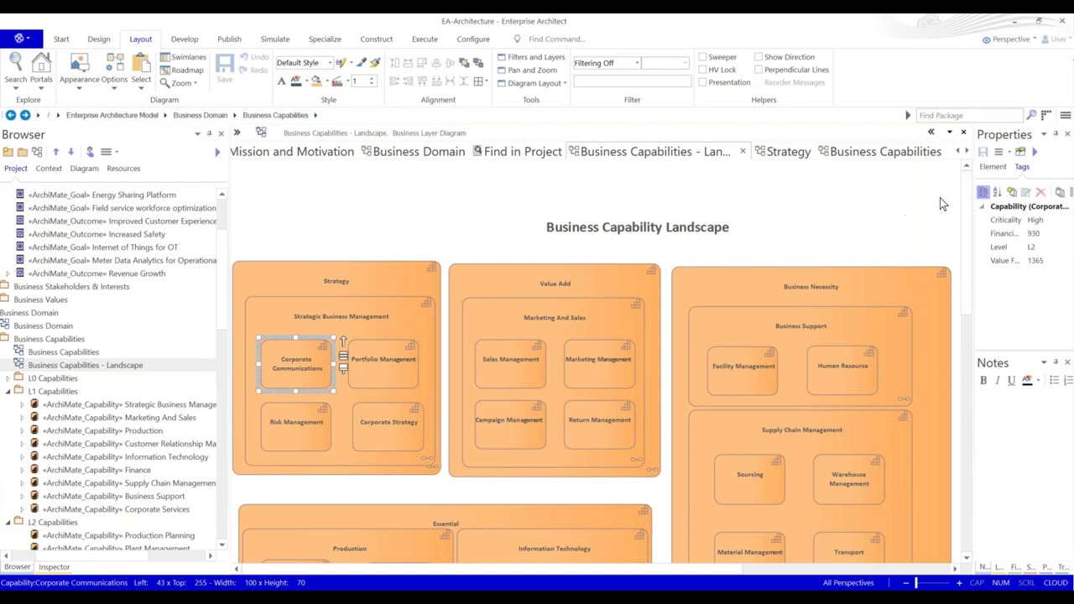
left_click(1006, 220)
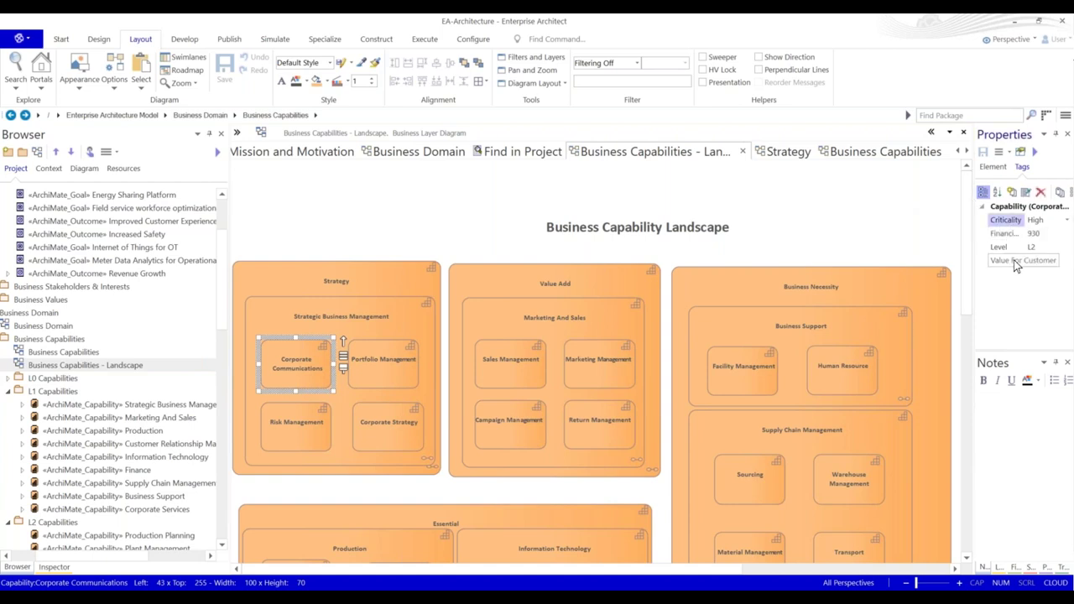
key("alt+Tab")
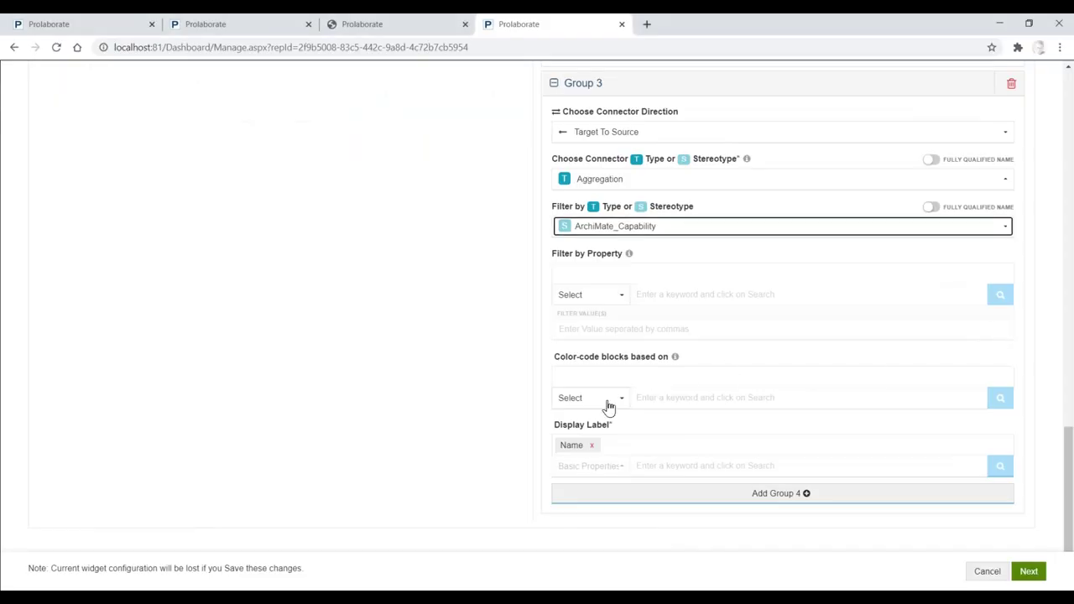
Color-code Group 3's blocks by the Criticality tagged value and proceed to the chart's Customize stage.
left_click(609, 407)
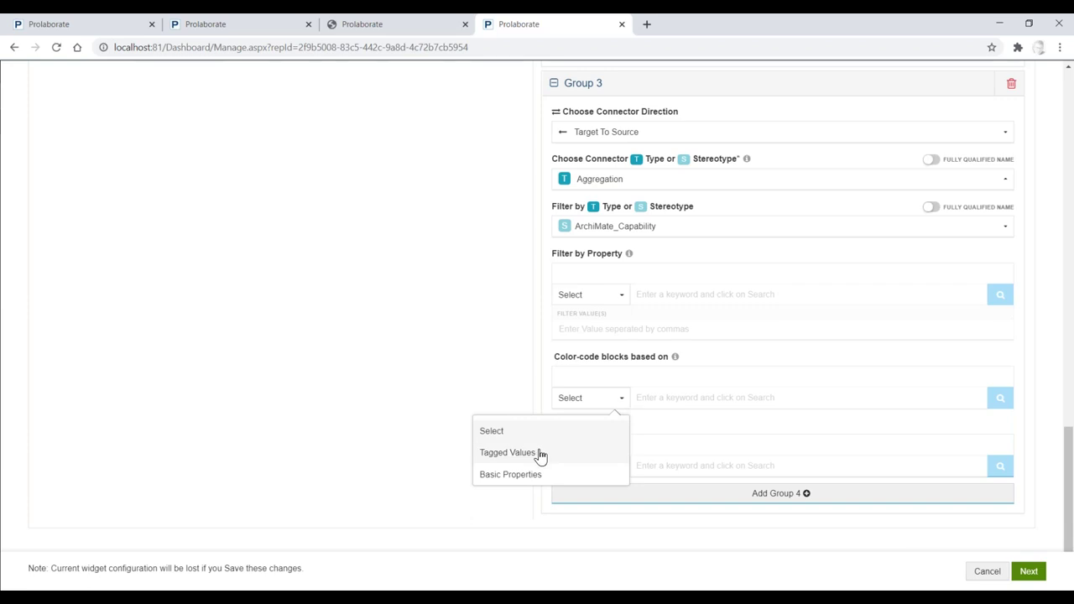
left_click(508, 452)
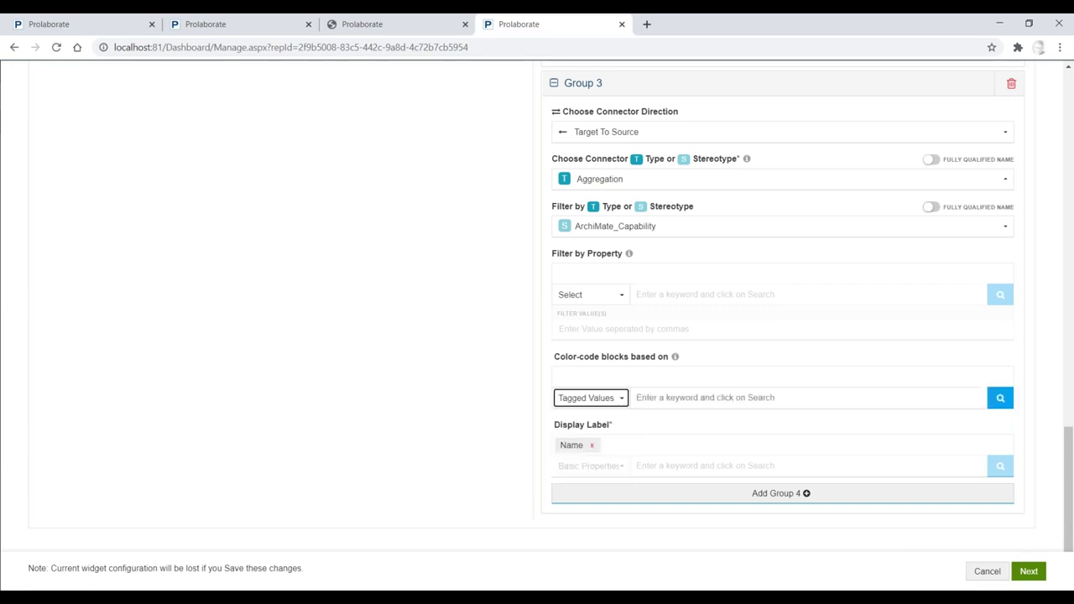
left_click(673, 396)
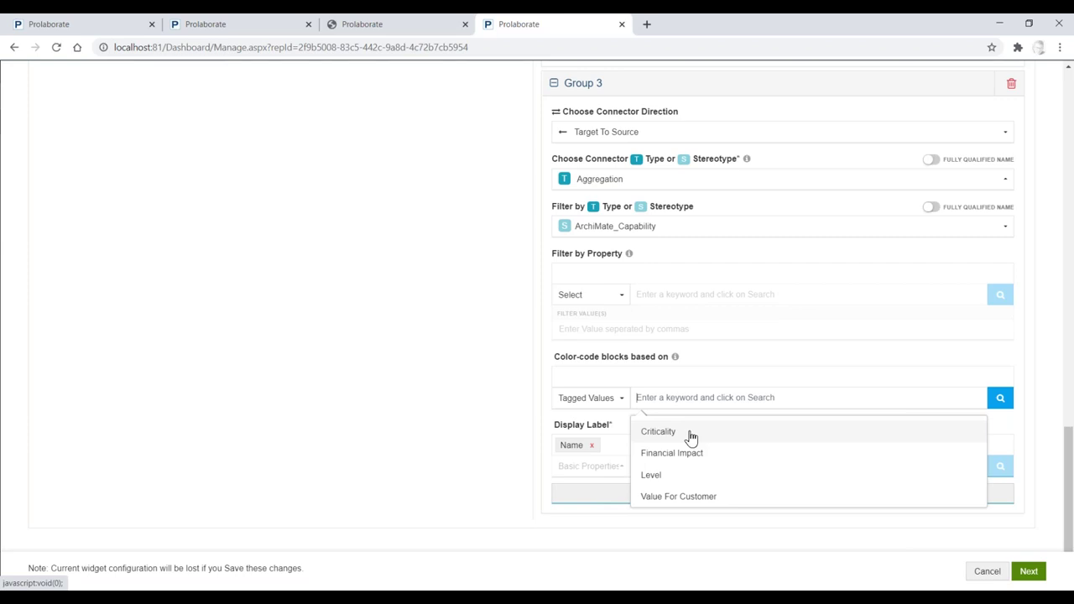
left_click(658, 432)
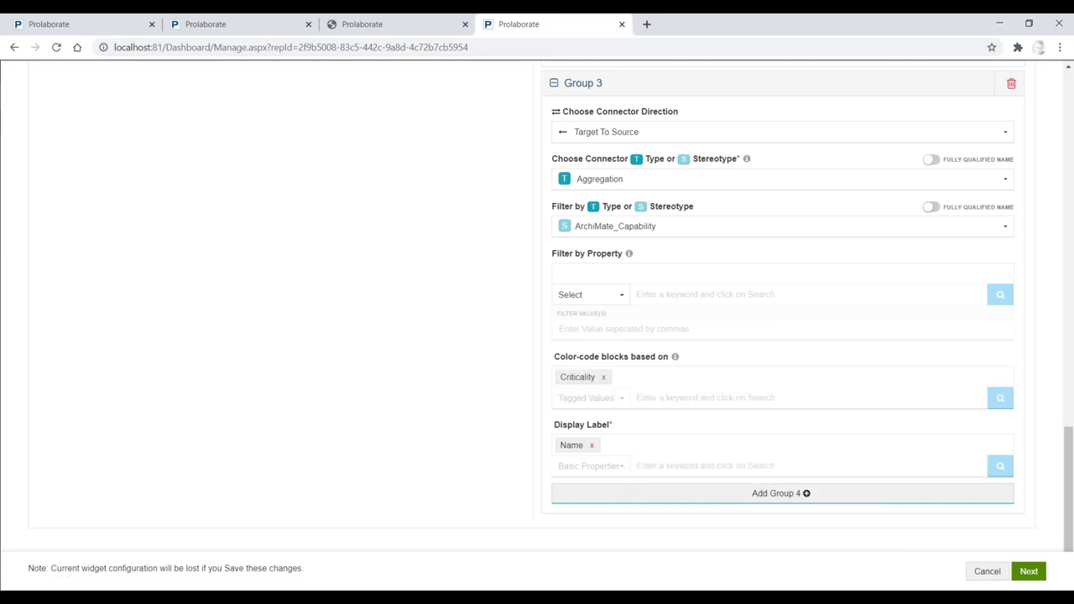
left_click(1032, 573)
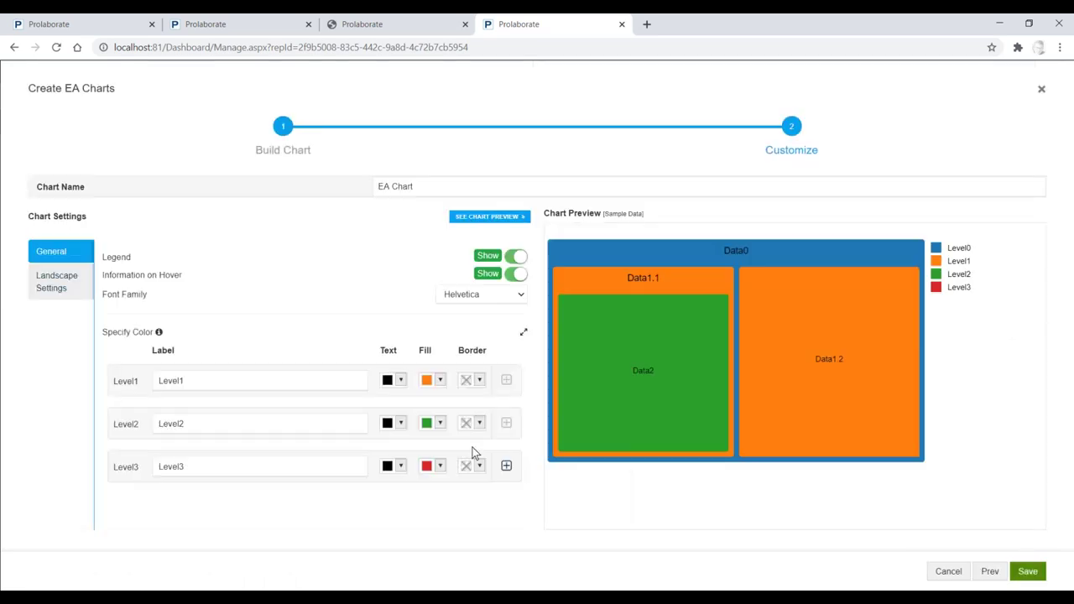
Set Level1's border color to red (#d62728) and its fill and text colors to white (#ffffff).
left_click(478, 380)
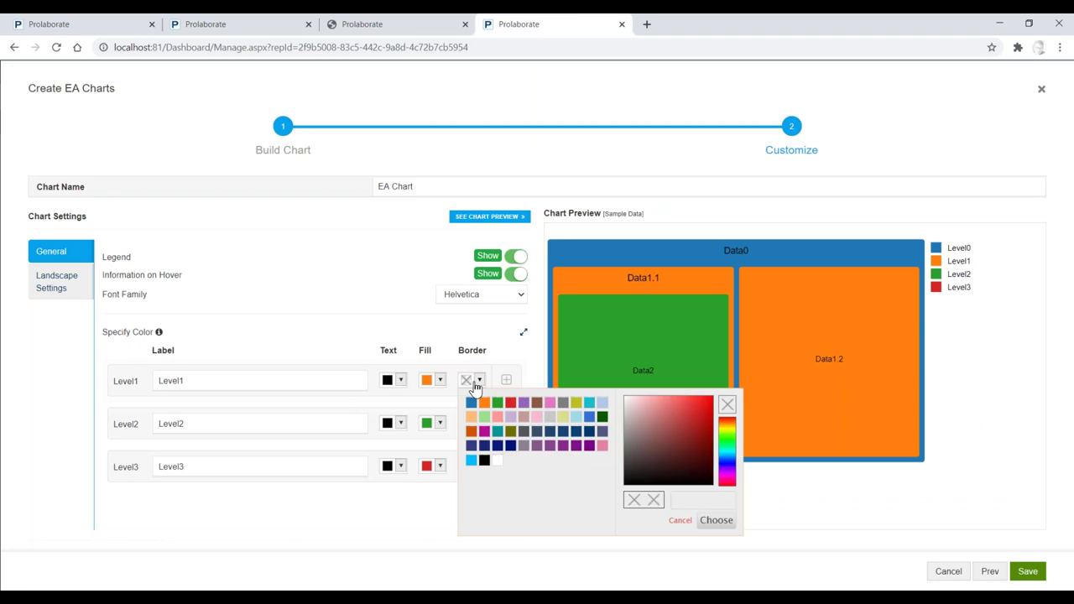
left_click(512, 403)
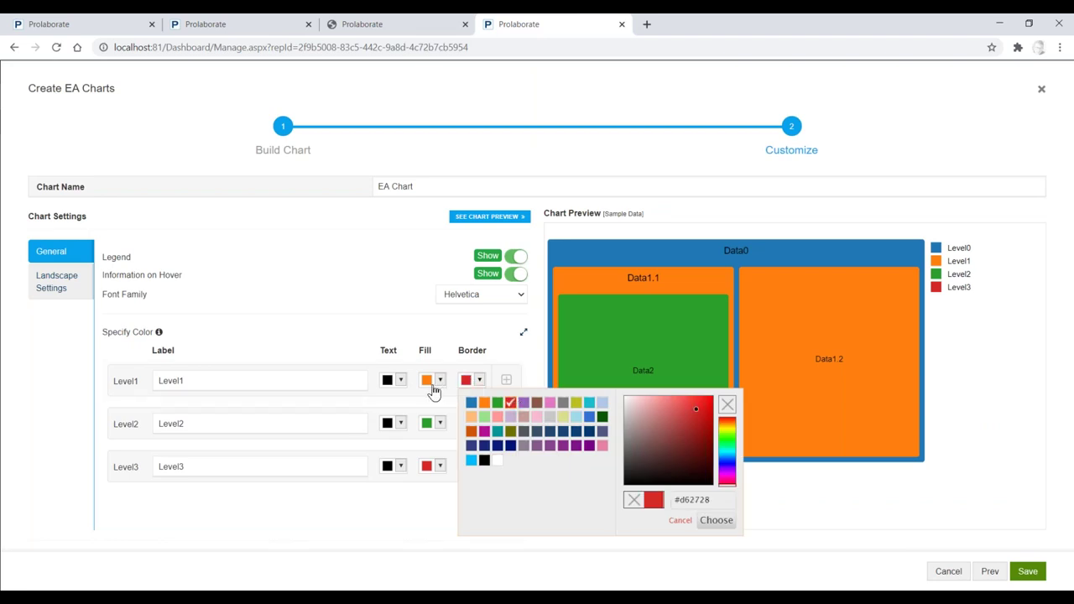
left_click(440, 381)
left_click(458, 460)
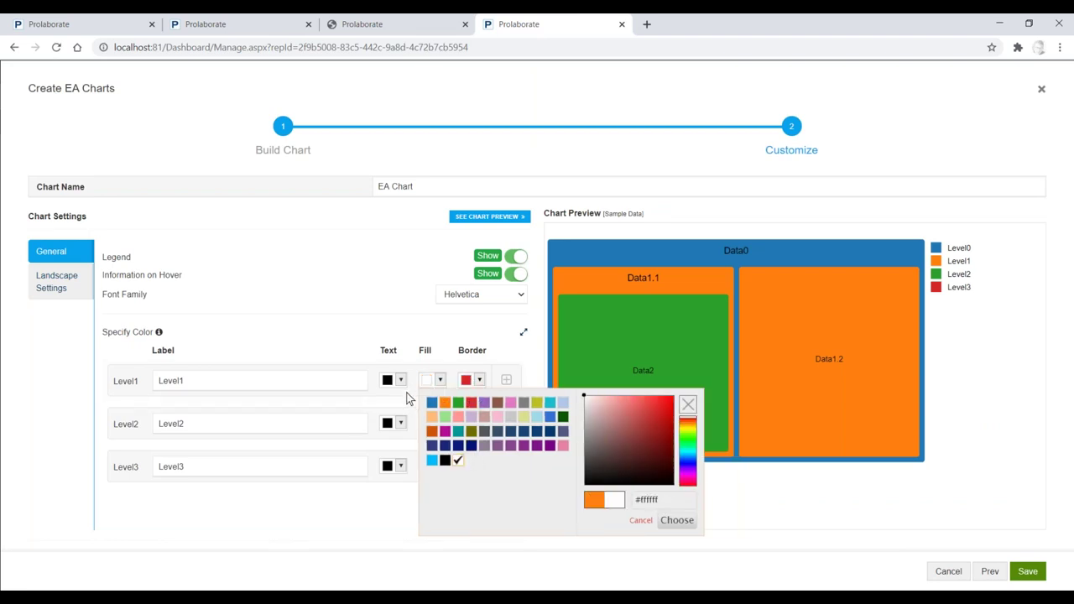
left_click(400, 380)
left_click(419, 460)
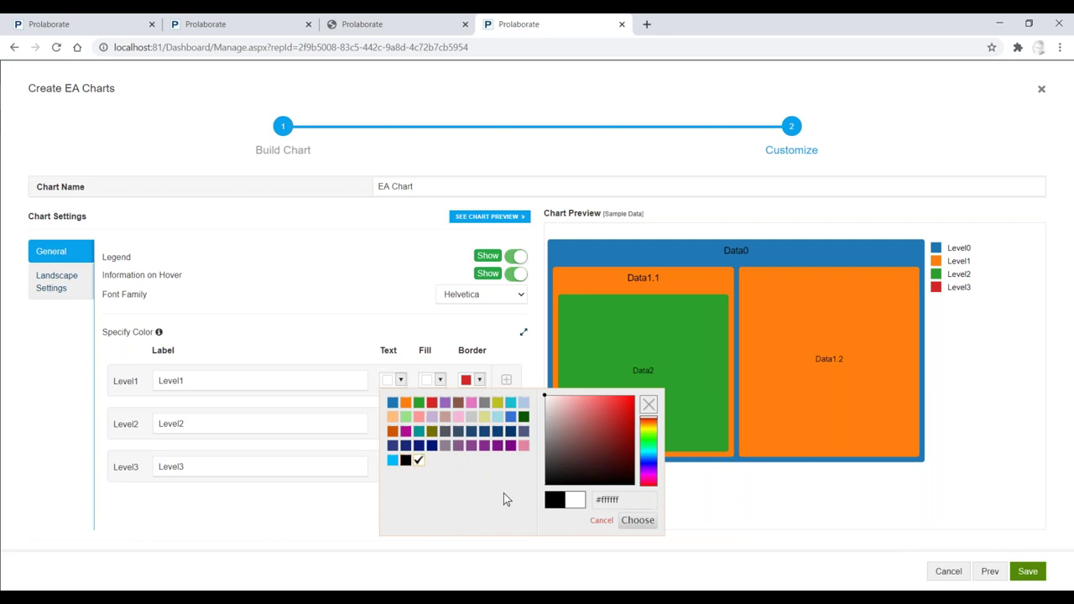
left_click(642, 520)
Give Level2 an orange border with white fill and white text.
left_click(469, 426)
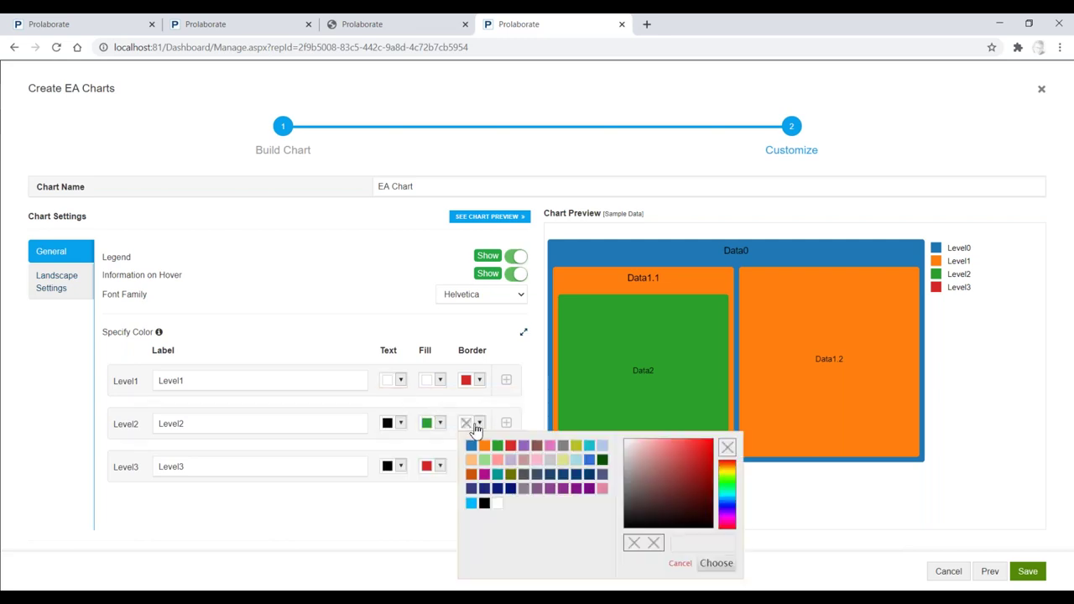
left_click(484, 445)
left_click(435, 428)
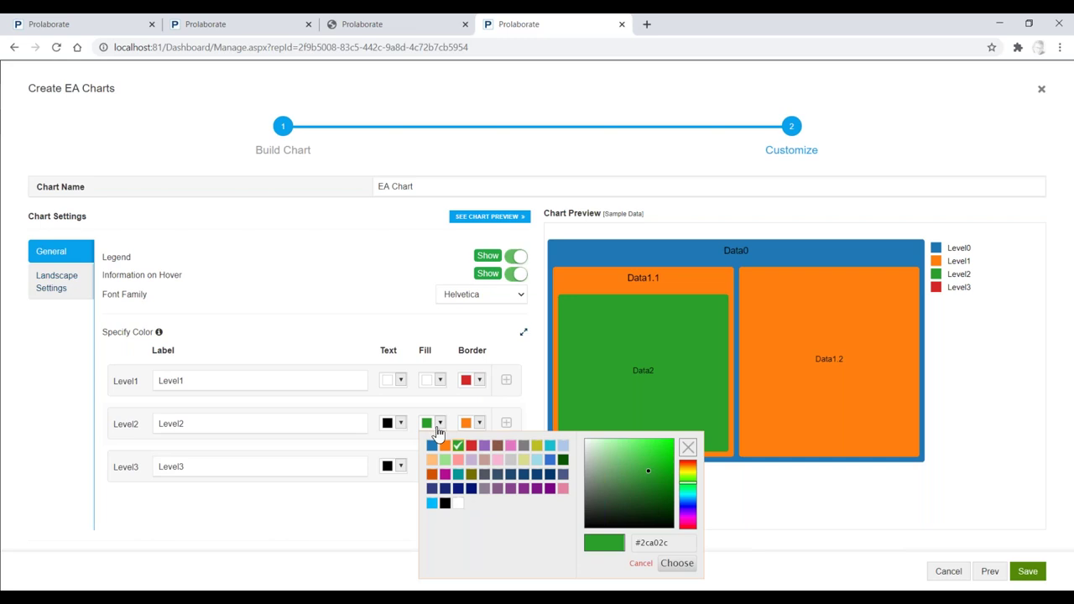
left_click(460, 505)
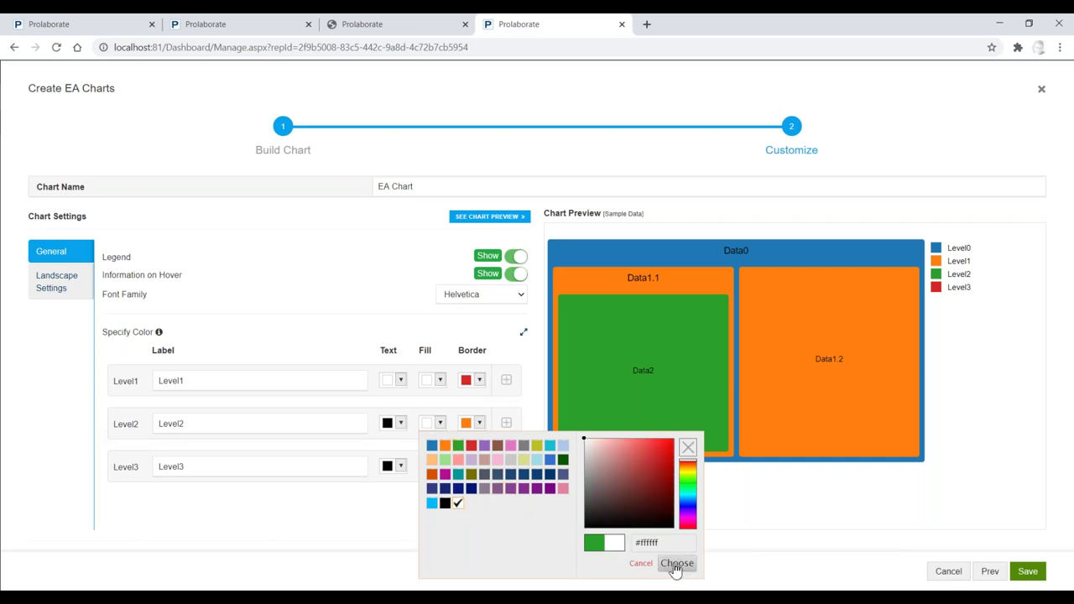
left_click(401, 431)
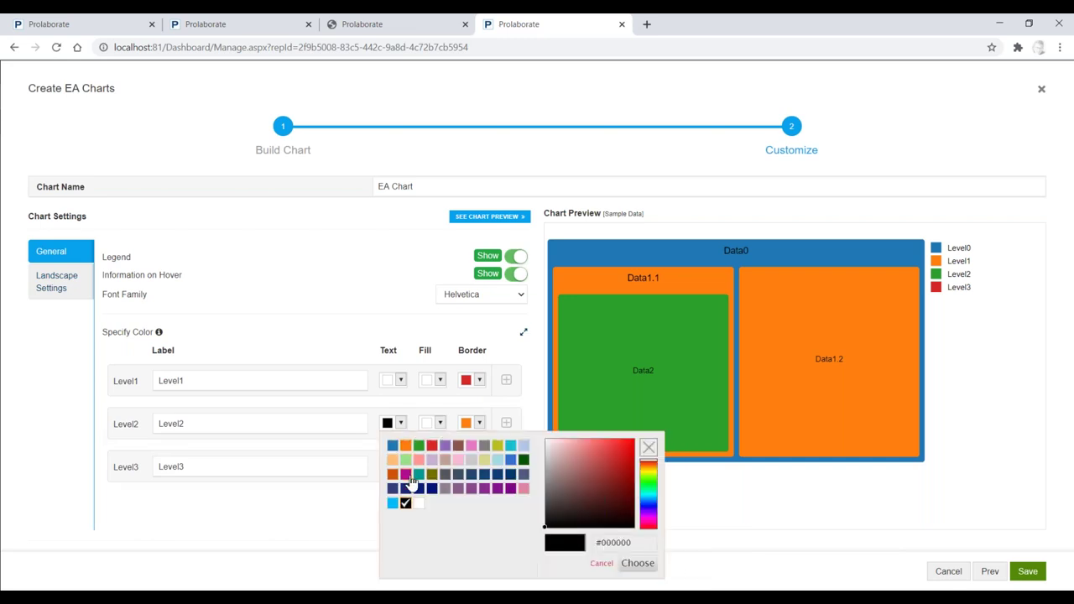
left_click(420, 503)
left_click(636, 563)
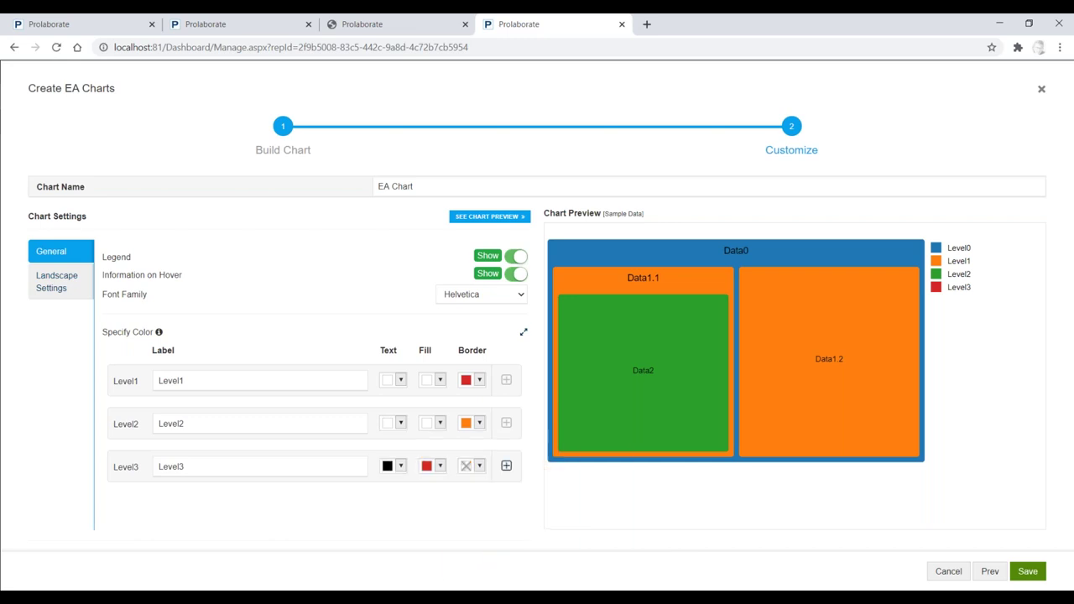
Set Level3's border color to blue.
left_click(478, 466)
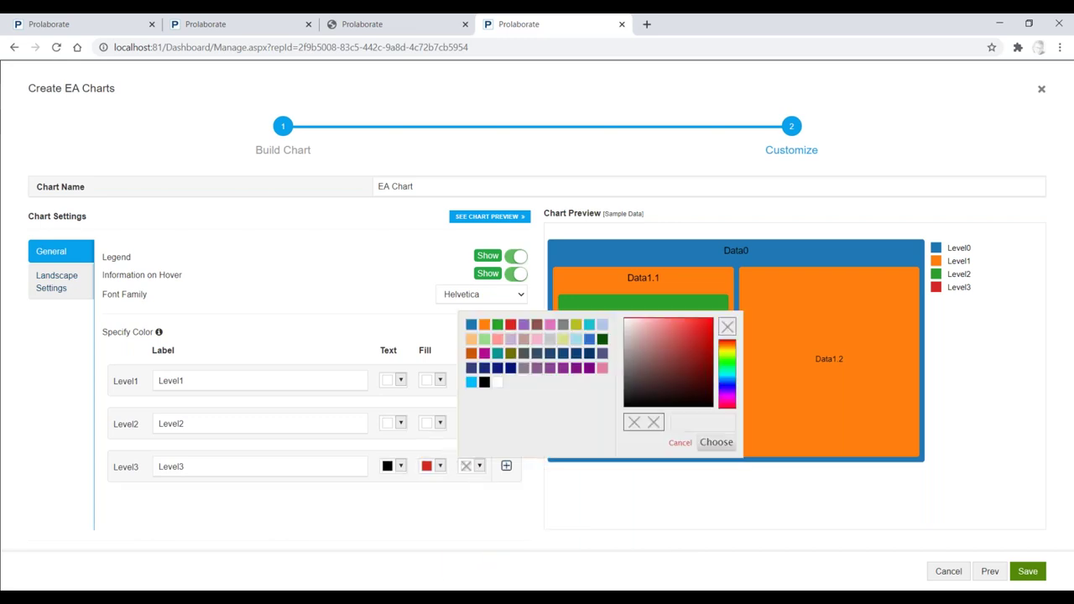
left_click(472, 325)
left_click(715, 442)
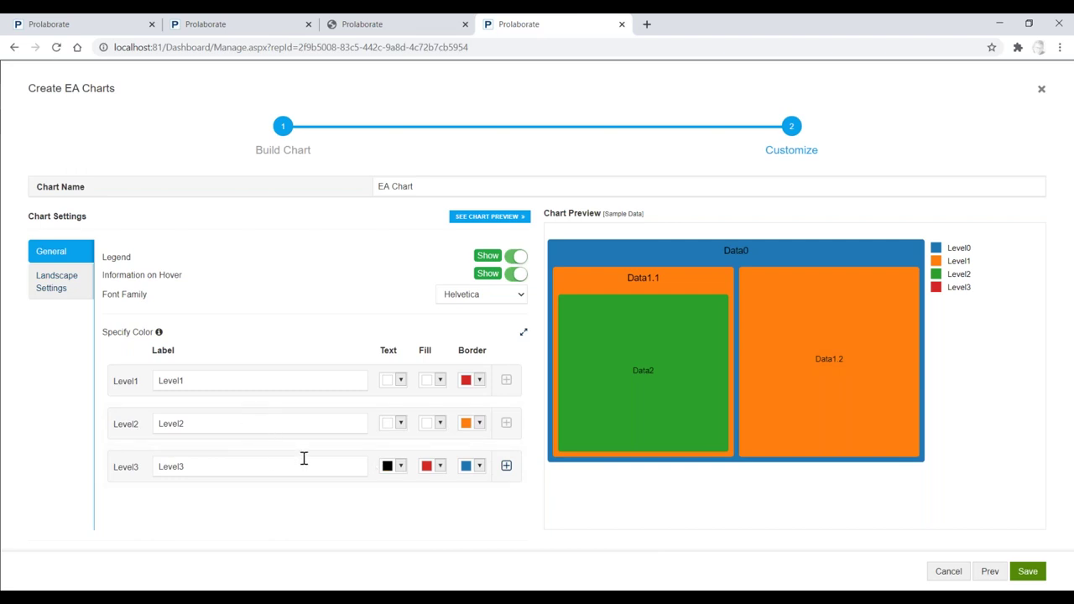
Add three color blocks under Level3 labelled High, Medium and Low.
left_click(506, 466)
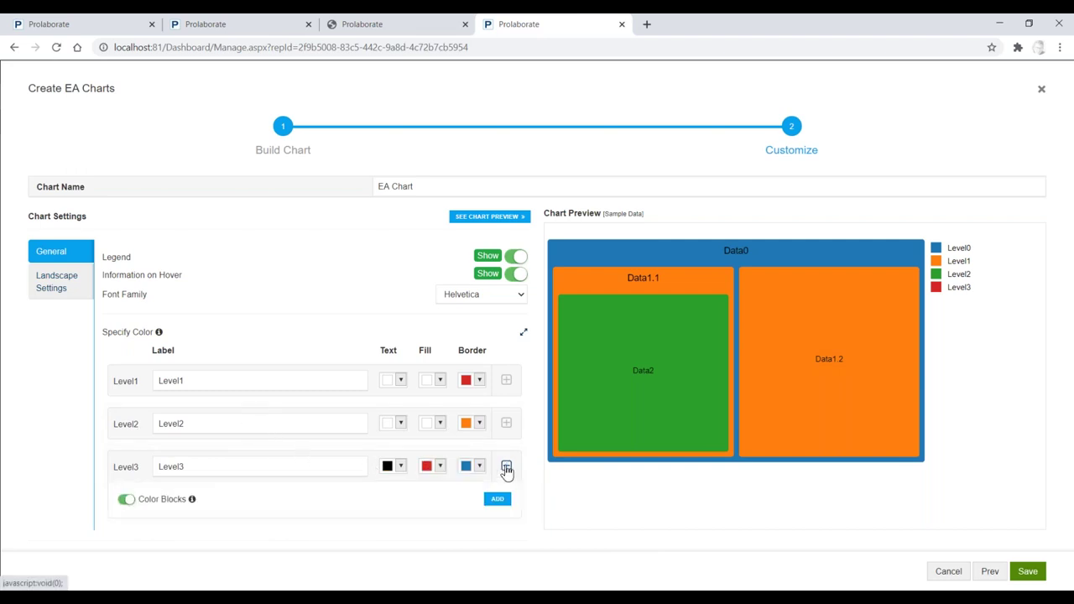
scroll(386, 480, "down", 2)
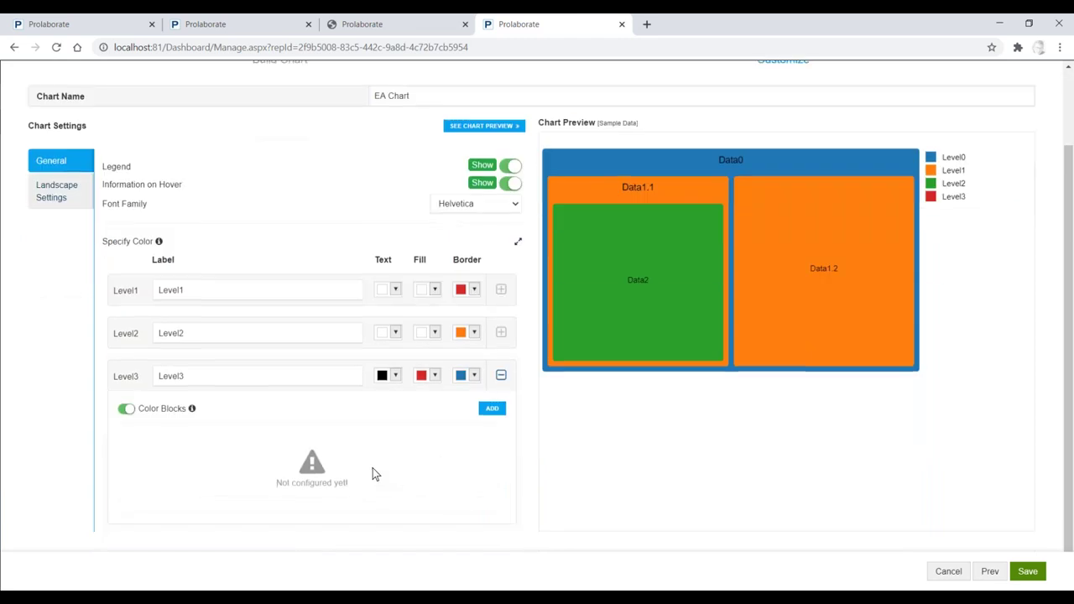
left_click(493, 410)
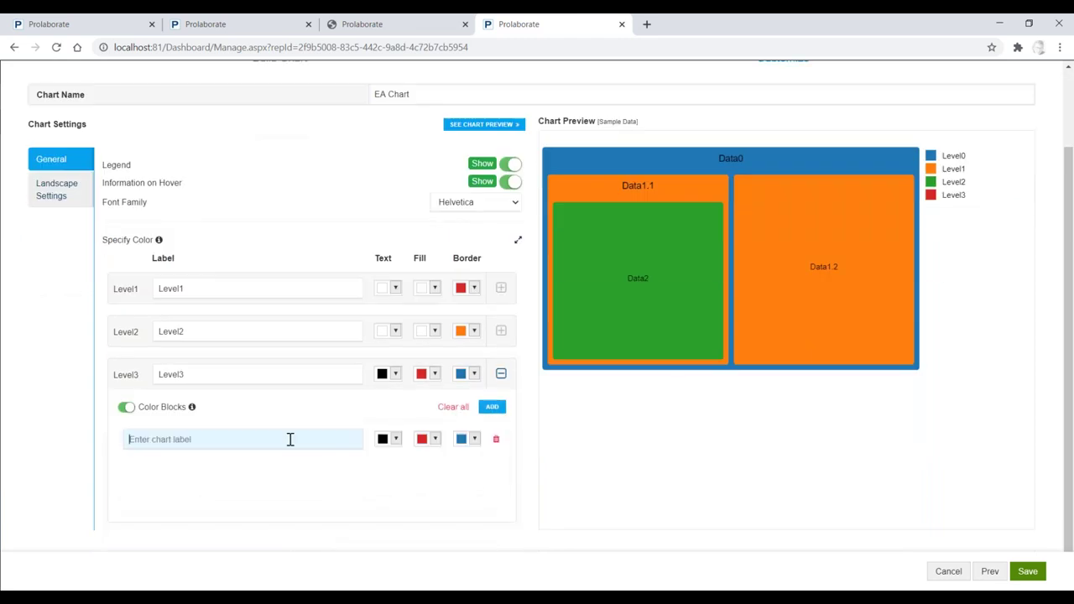
type("High")
left_click(491, 407)
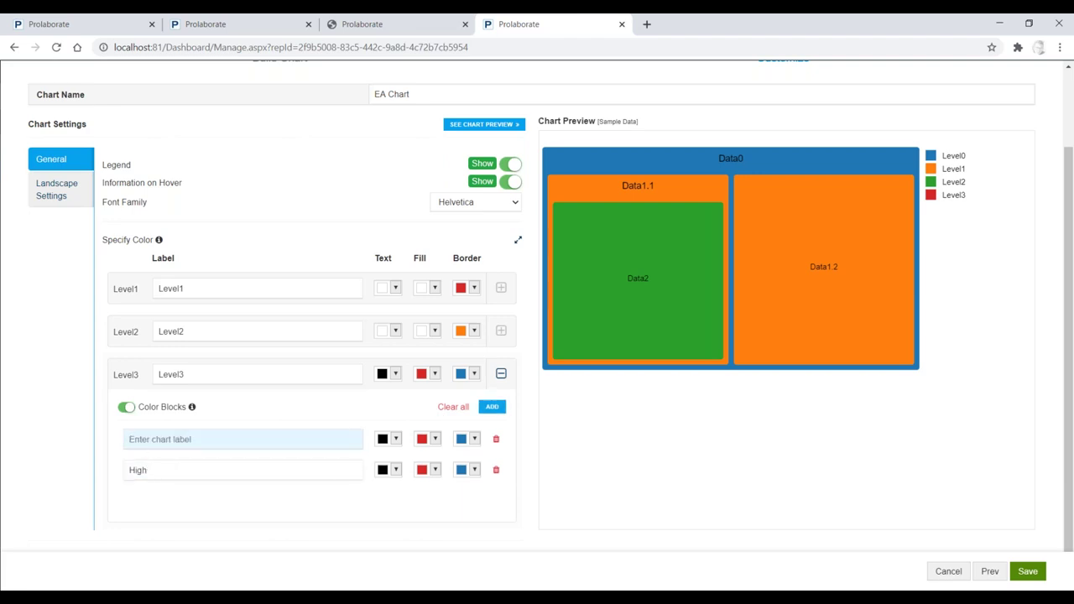
type("Medium")
left_click(491, 407)
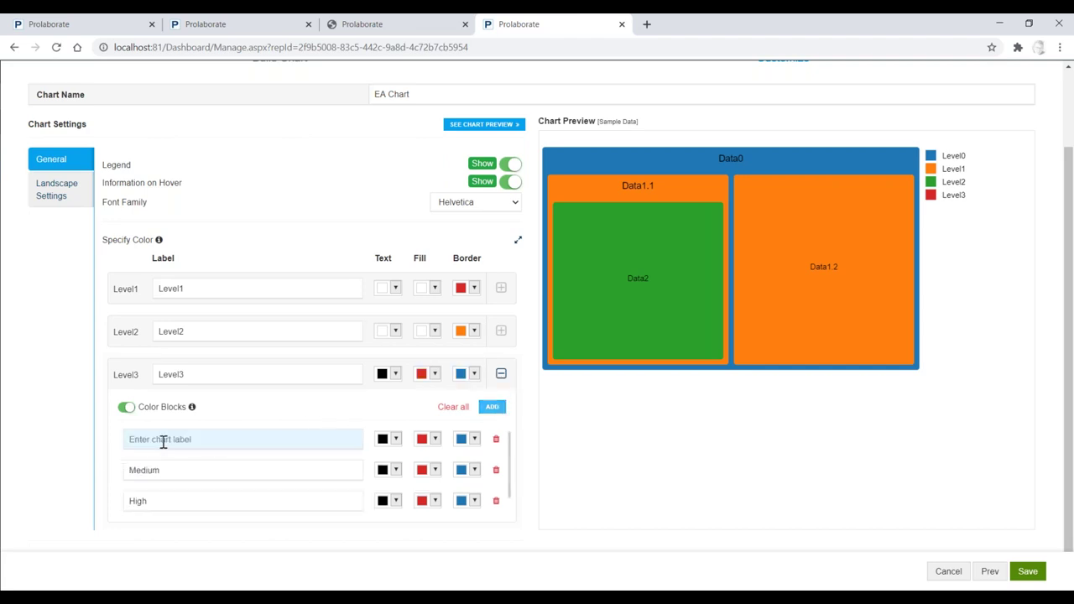
type("Low")
Set the Low color block's fill to green (#2ca02c) and the Medium block's fill to orange.
left_click(435, 443)
left_click(454, 299)
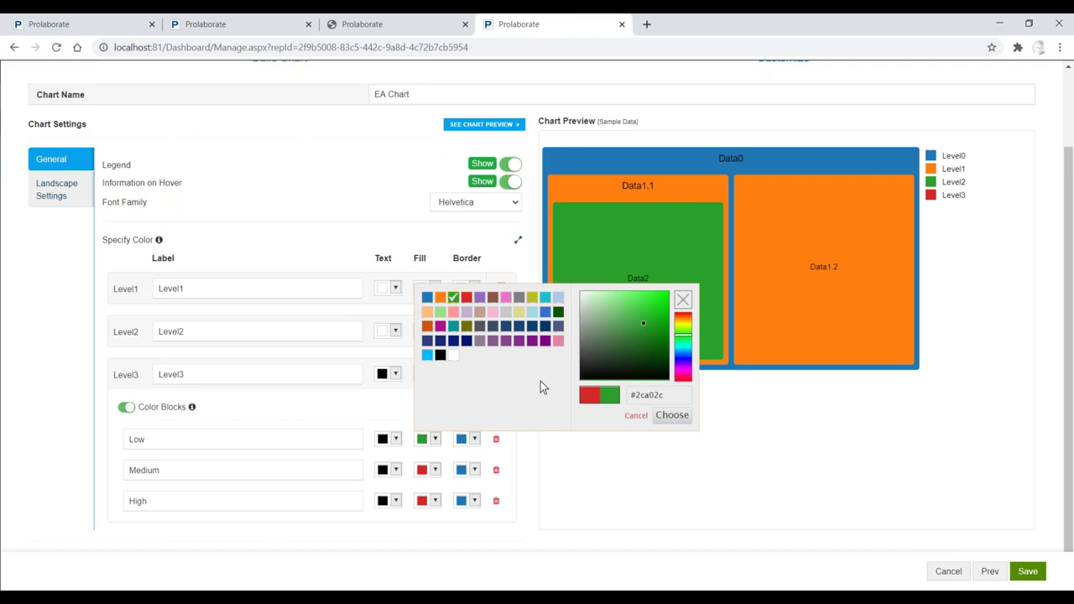
left_click(672, 414)
left_click(422, 470)
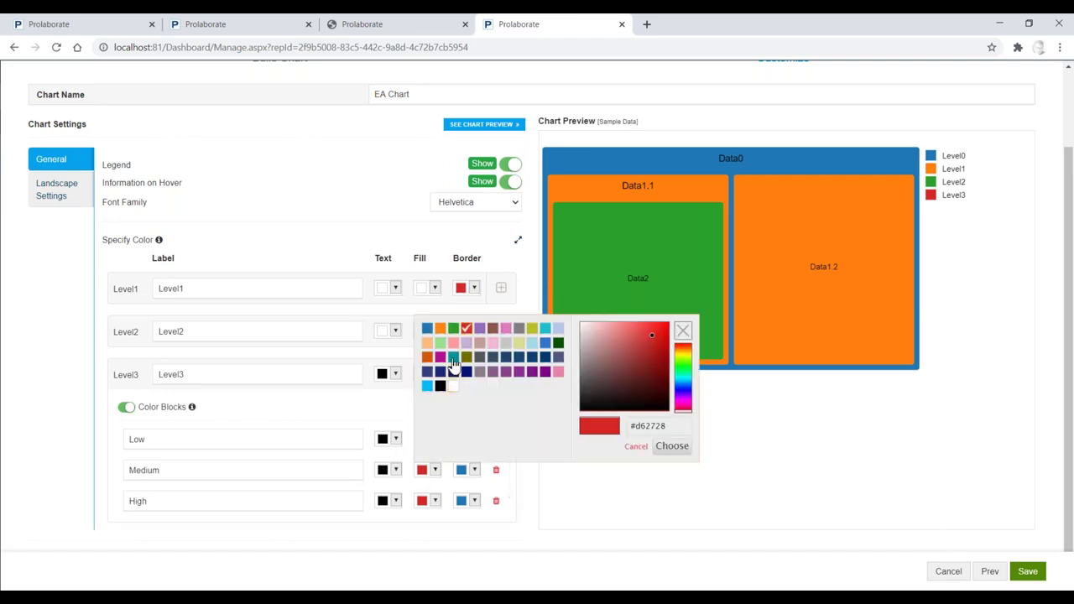
left_click(441, 328)
left_click(669, 447)
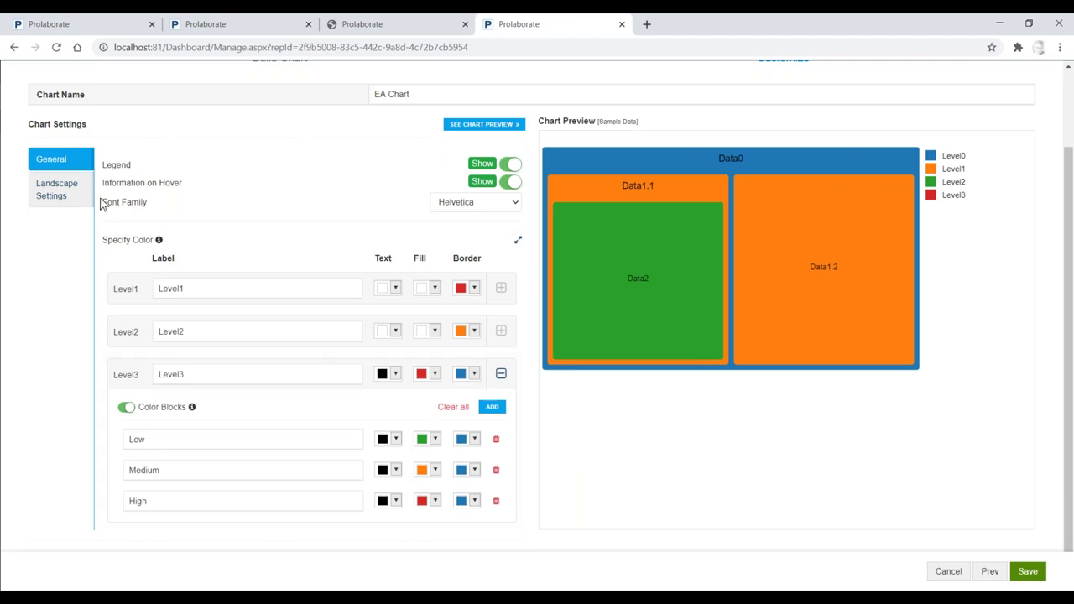
Set the landscape block header font size to 17 and block text font size to 13, and save the chart.
left_click(58, 183)
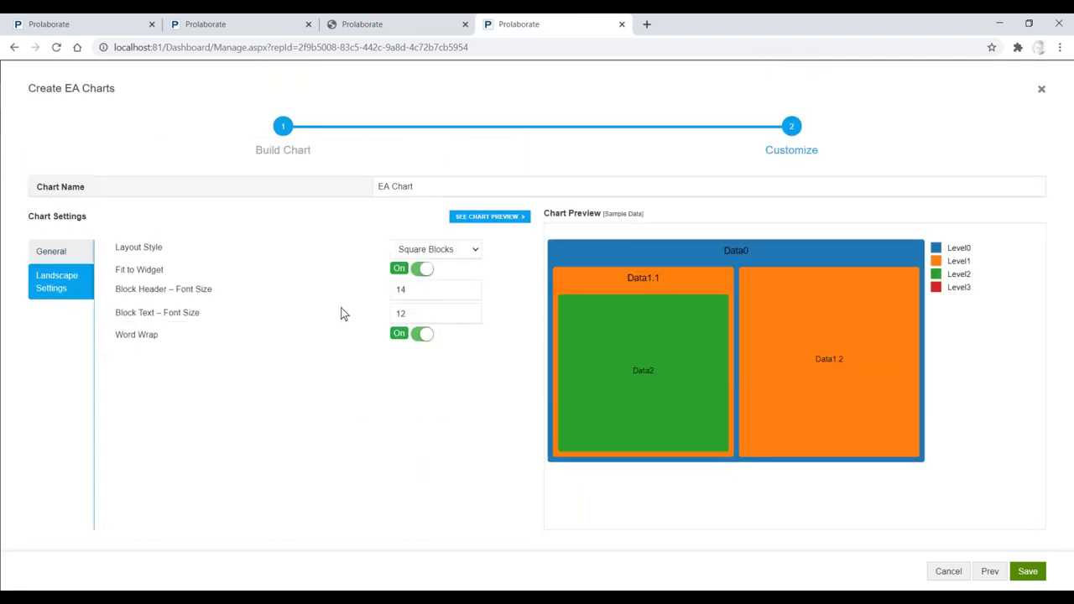
double_click(472, 288)
left_click(472, 310)
left_click(472, 317)
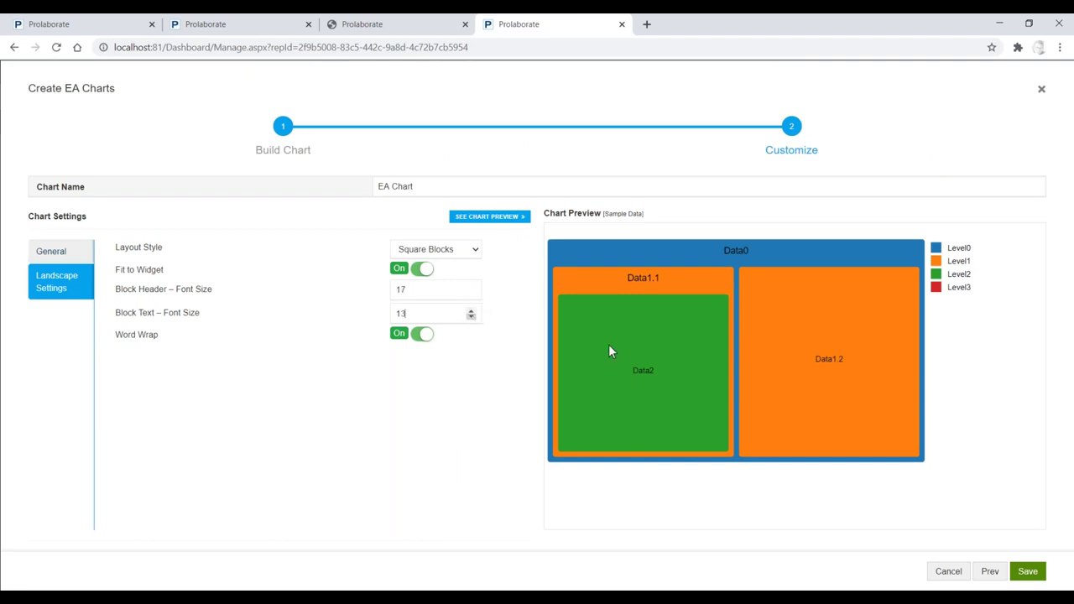
left_click(1039, 579)
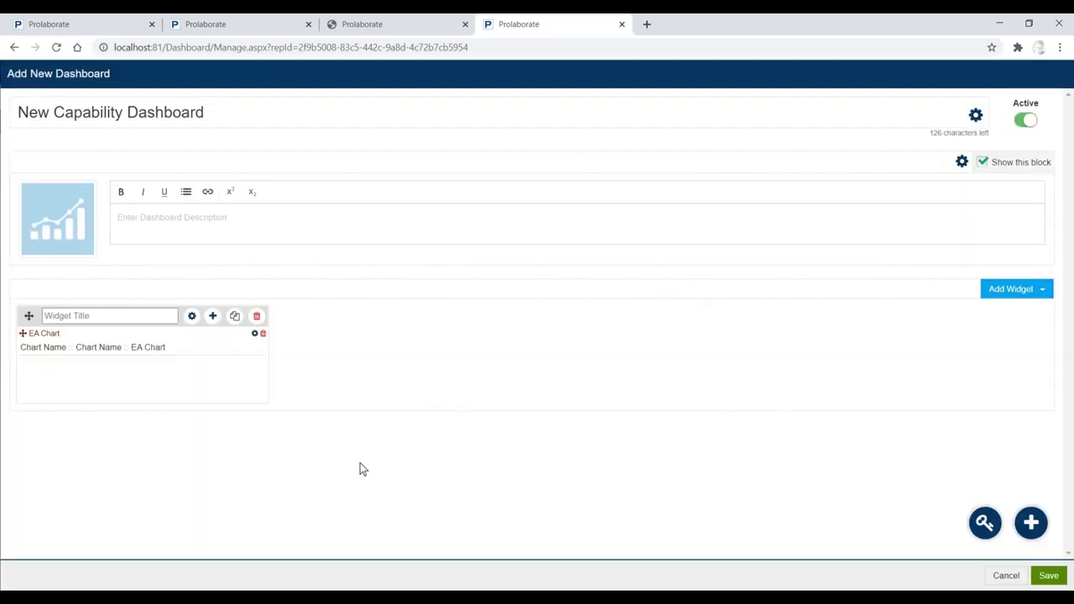
Enlarge the EA Chart widget to about three quarters of the dashboard's width, make it taller, and save the dashboard.
left_click_drag(265, 398, 762, 429)
scroll(766, 453, "down", 2)
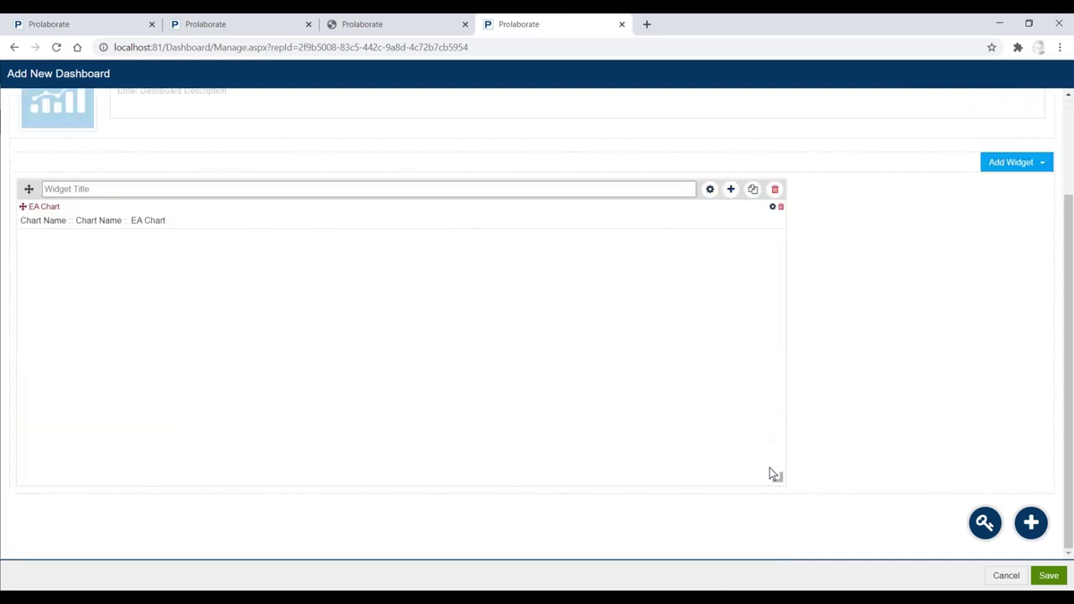
left_click_drag(774, 491, 764, 578)
left_click(1049, 576)
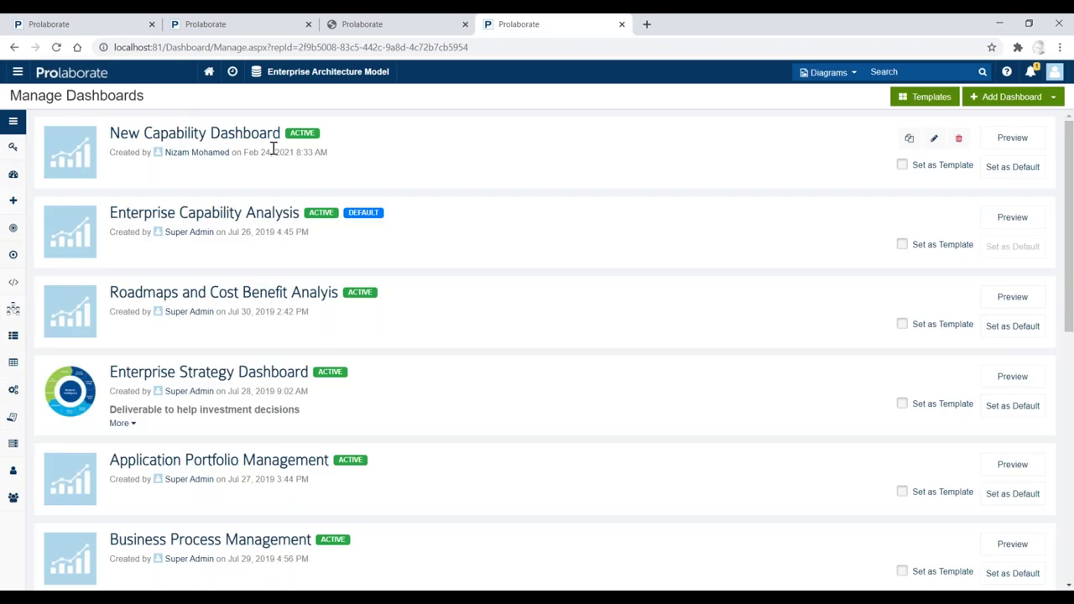
Preview New Capability Dashboard, examine the Landscape chart's levels and Criticality colors, and close the preview.
left_click(246, 142)
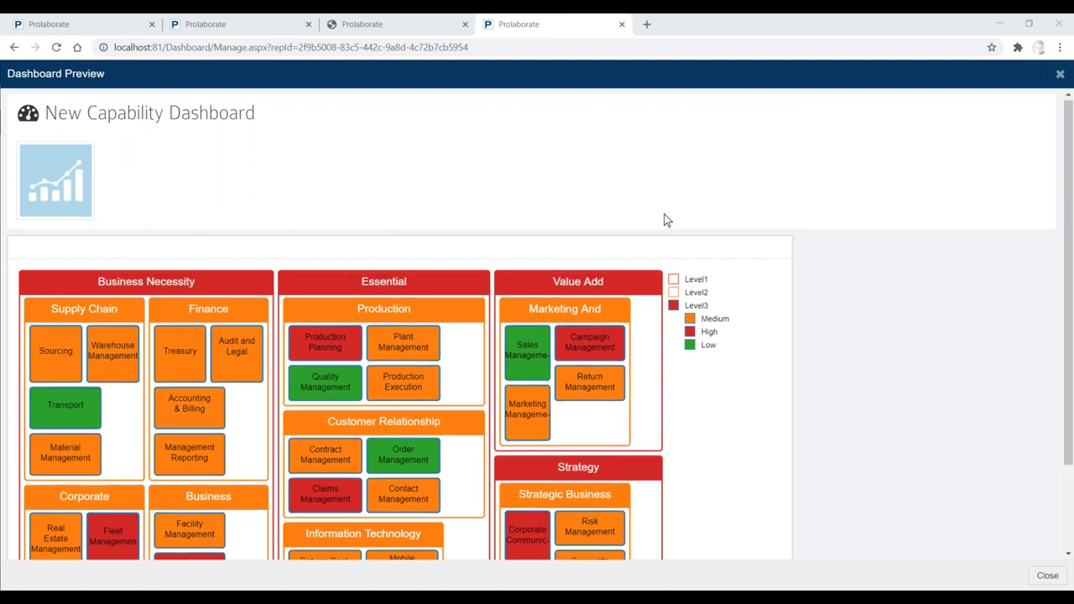
scroll(269, 433, "down", 1)
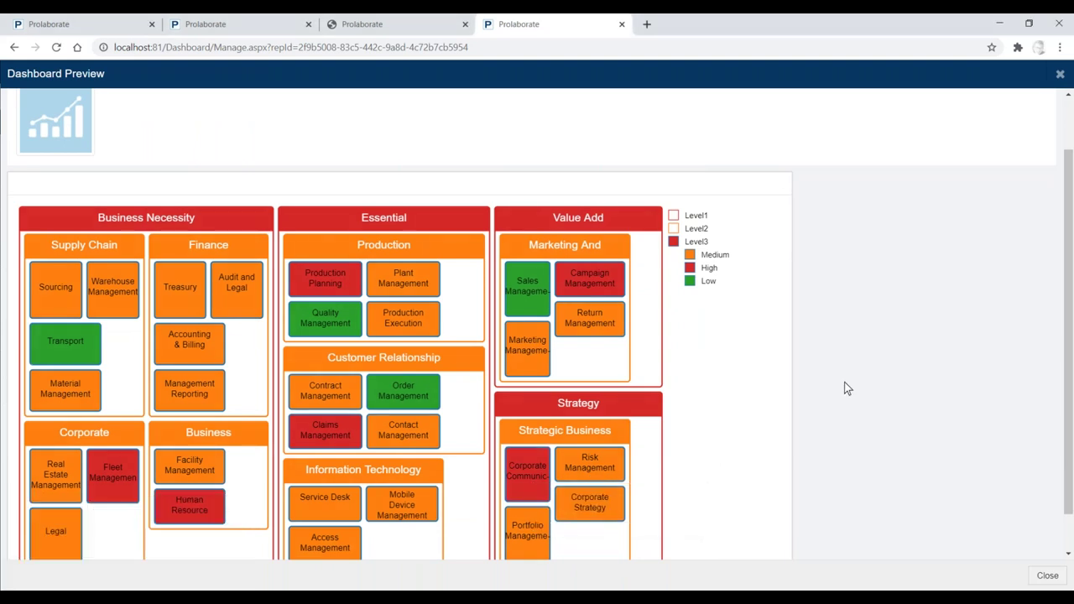
left_click(1060, 75)
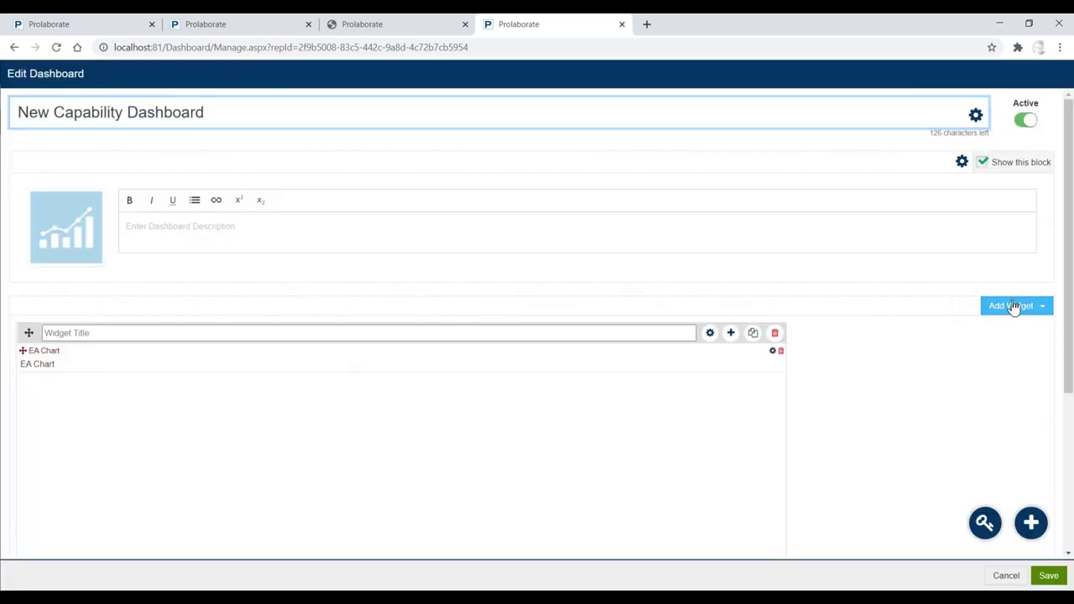
Add another EA Chart widget to New Capability Dashboard, choosing the Bubble chart type built with Designer.
left_click(1015, 307)
left_click(933, 338)
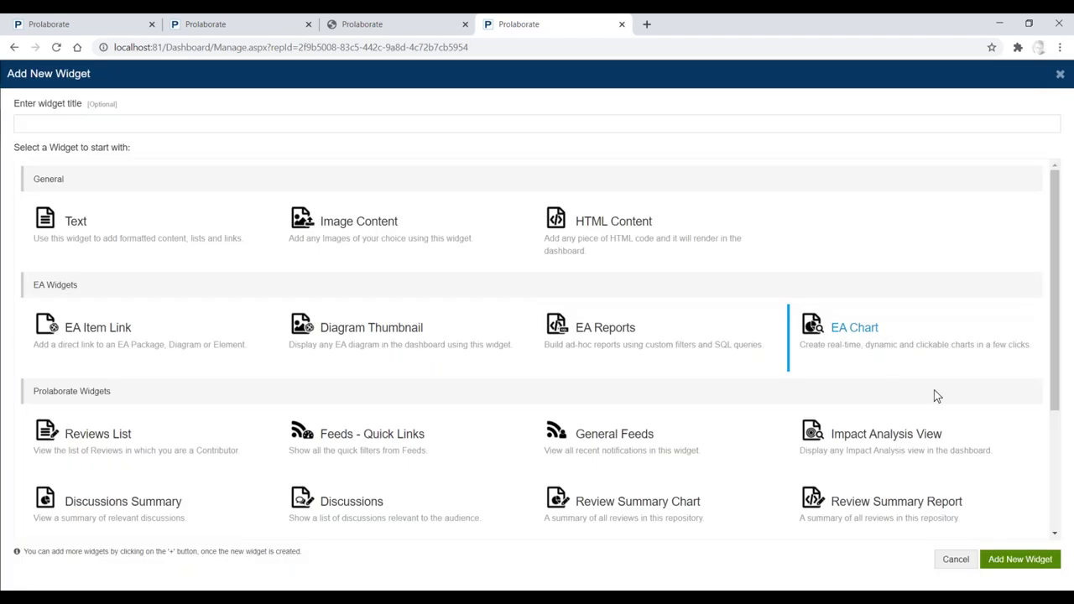
left_click(1016, 561)
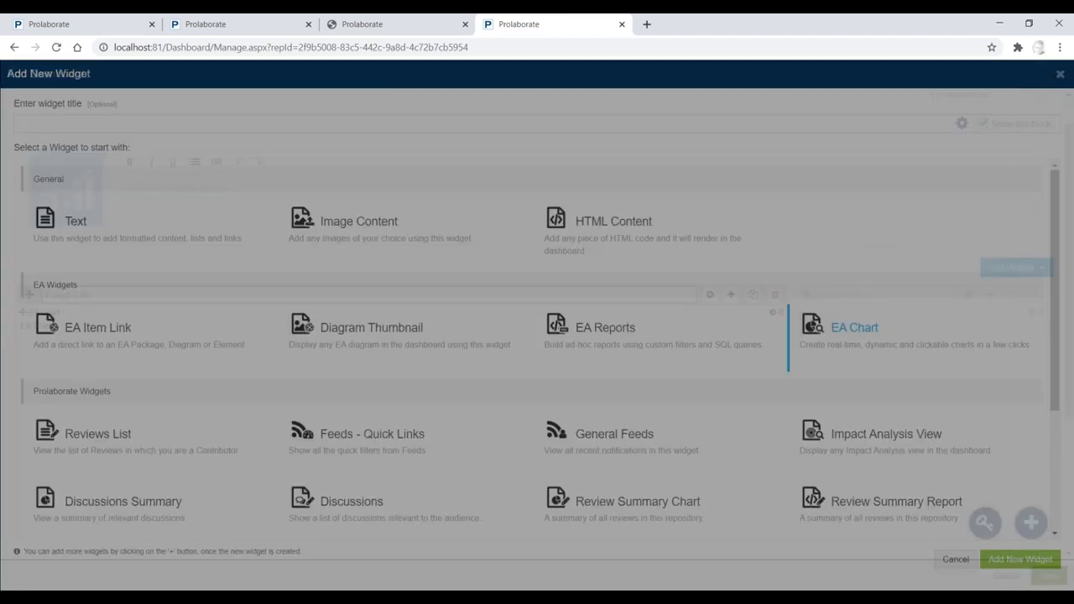
left_click(193, 289)
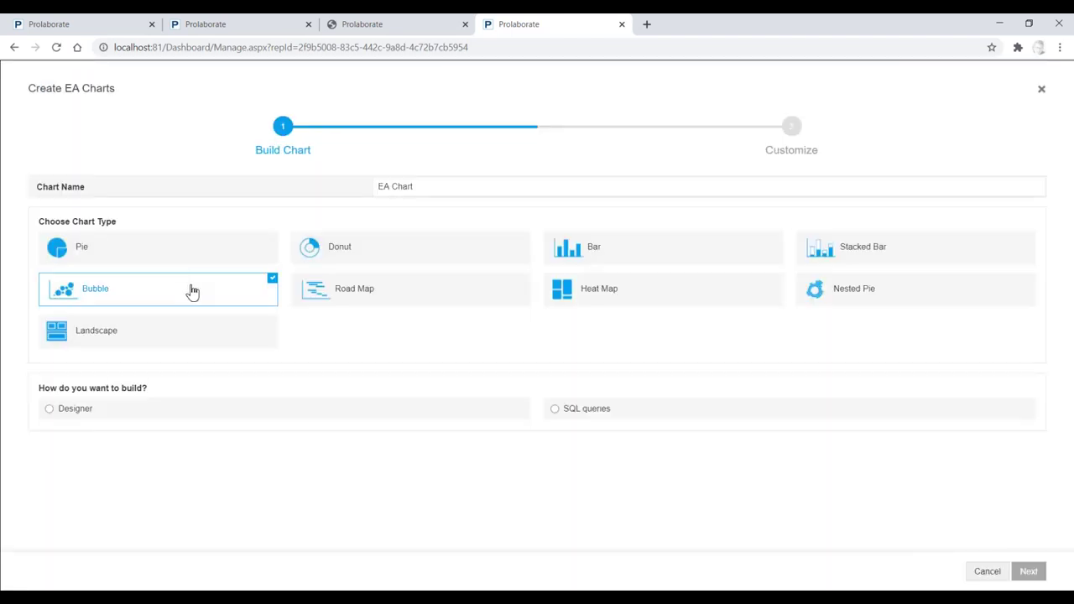
left_click(49, 409)
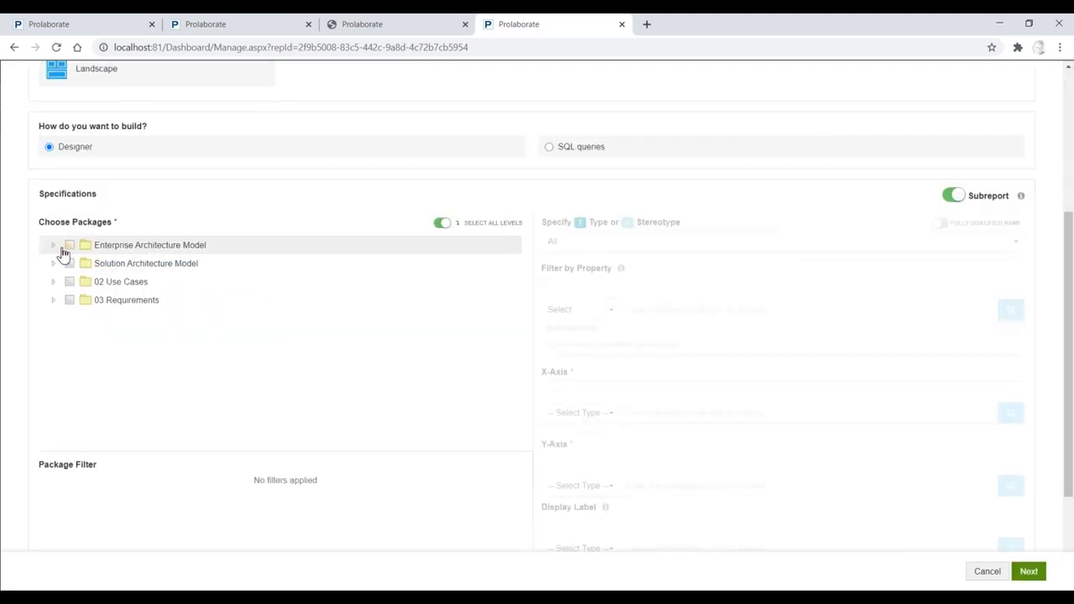
Choose the L1 Capabilities package under Business Domain's Business Capabilities and specify the ArchiMate_Capability stereotype for the bubble chart.
left_click(52, 252)
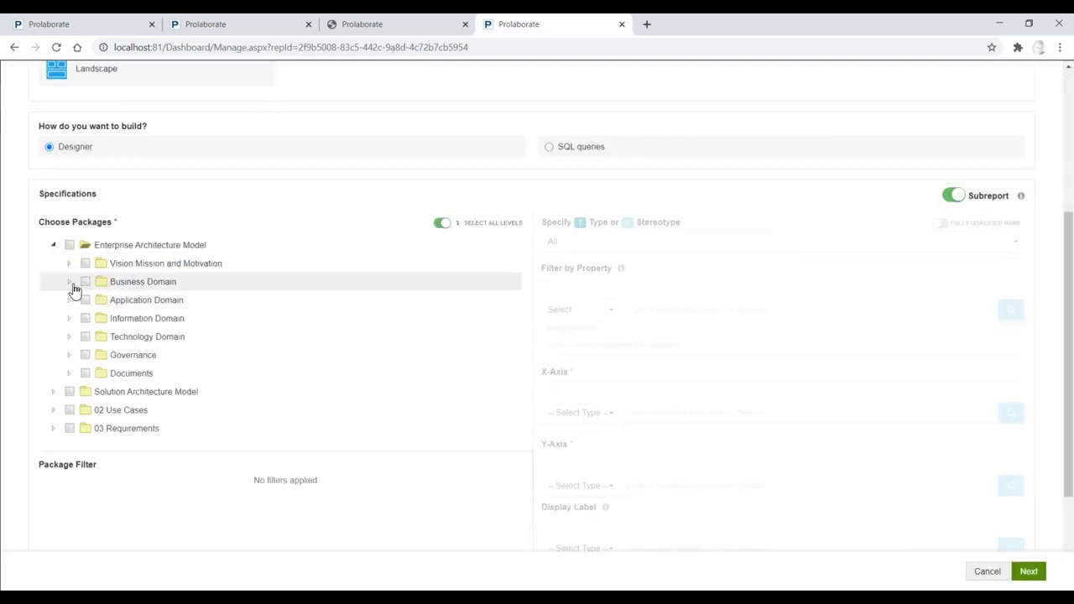
left_click(69, 283)
left_click(86, 337)
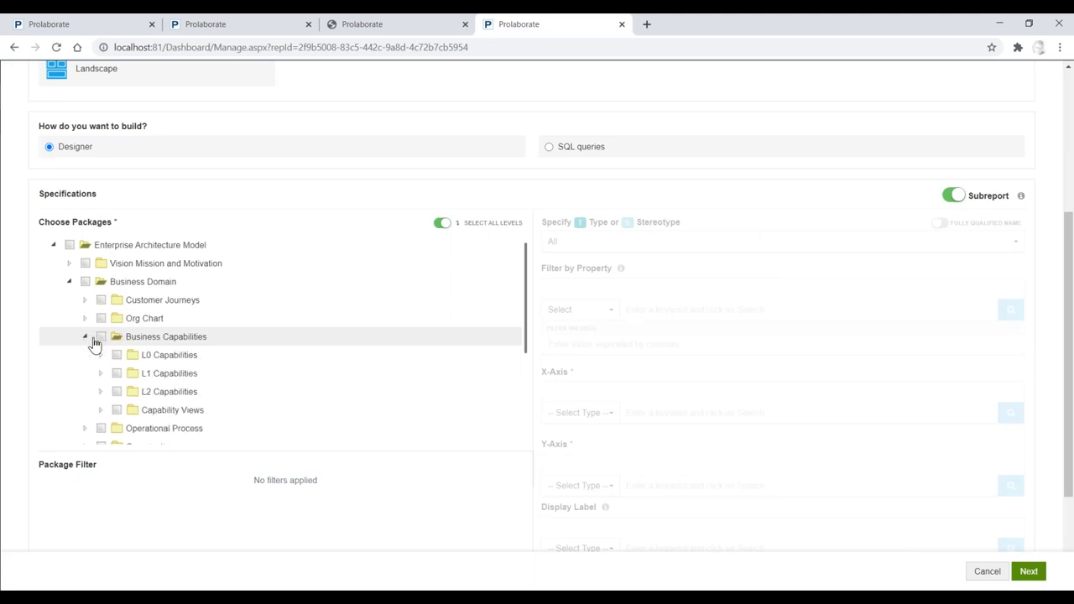
left_click(117, 374)
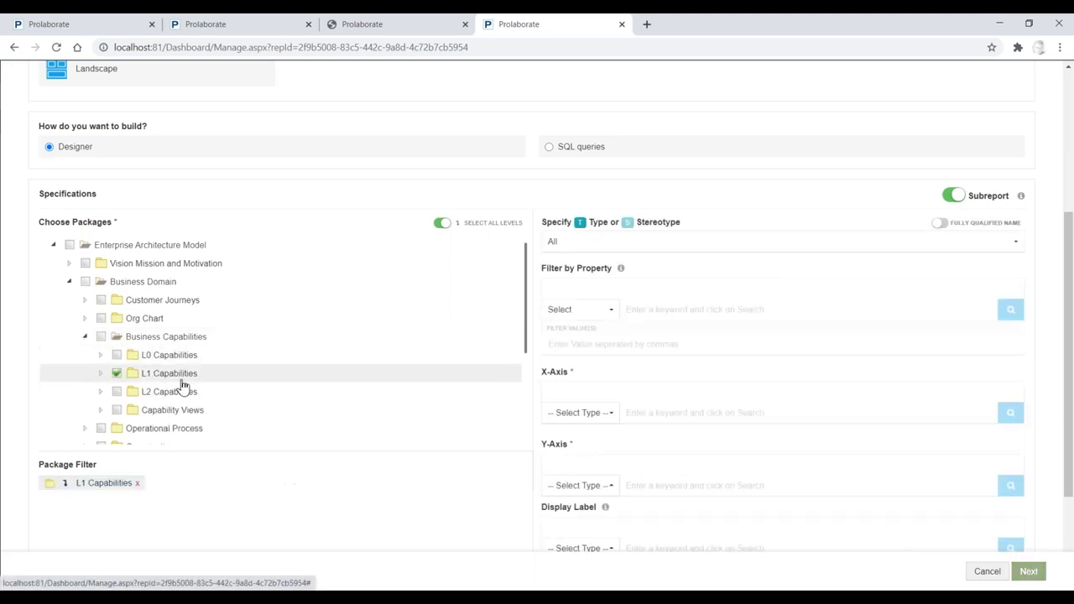
left_click(629, 242)
left_click(618, 388)
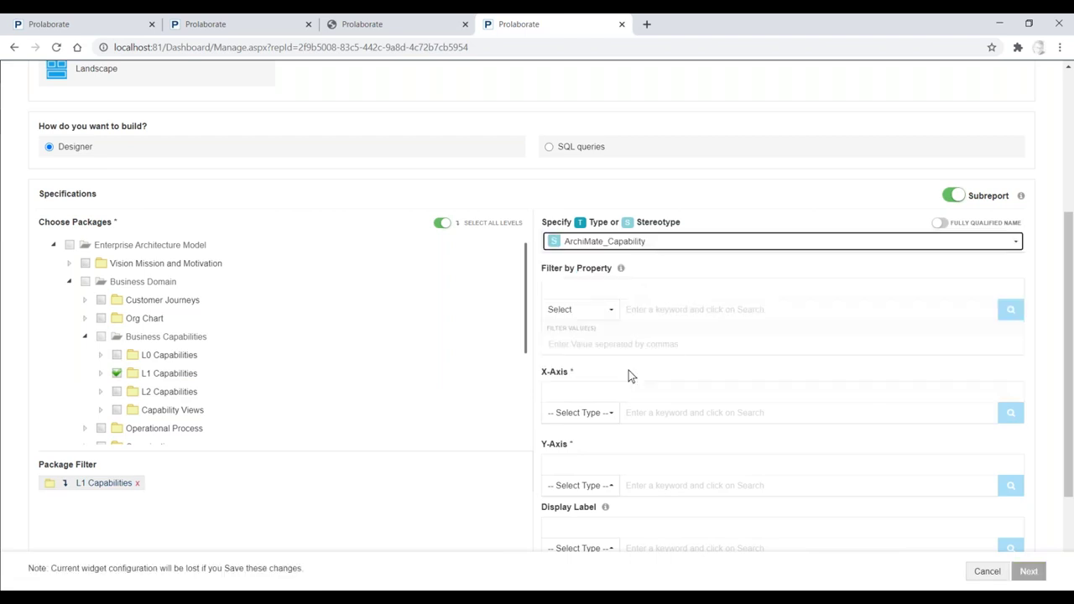
Set the bubble chart's X-Axis to the tagged value Financial Impact and its Y-Axis to the tagged value Value For Customer.
scroll(629, 370, "down", 2)
left_click(585, 284)
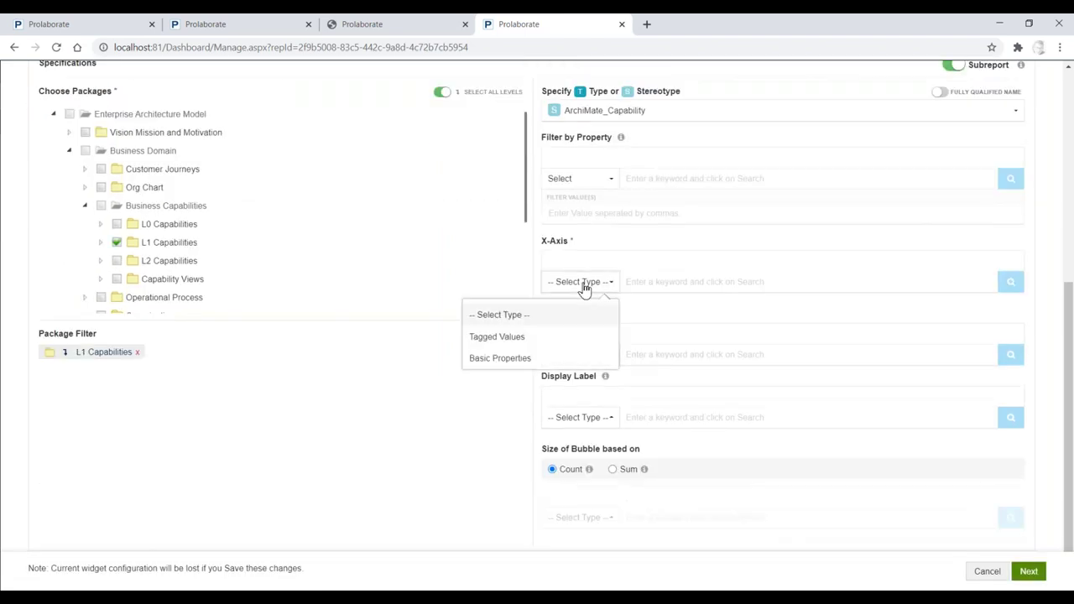
left_click(536, 339)
left_click(665, 284)
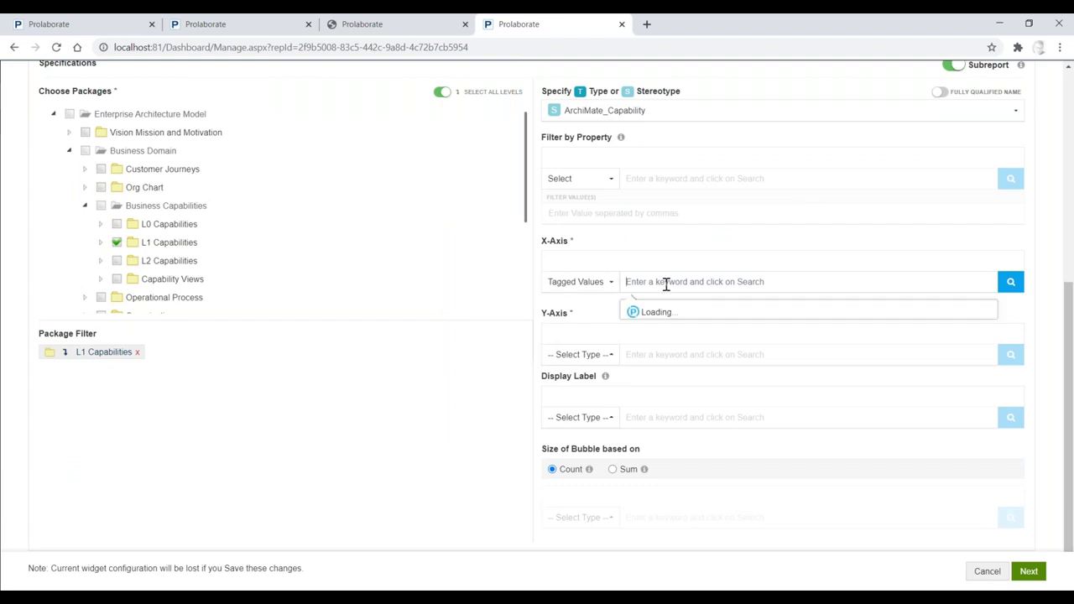
left_click(696, 345)
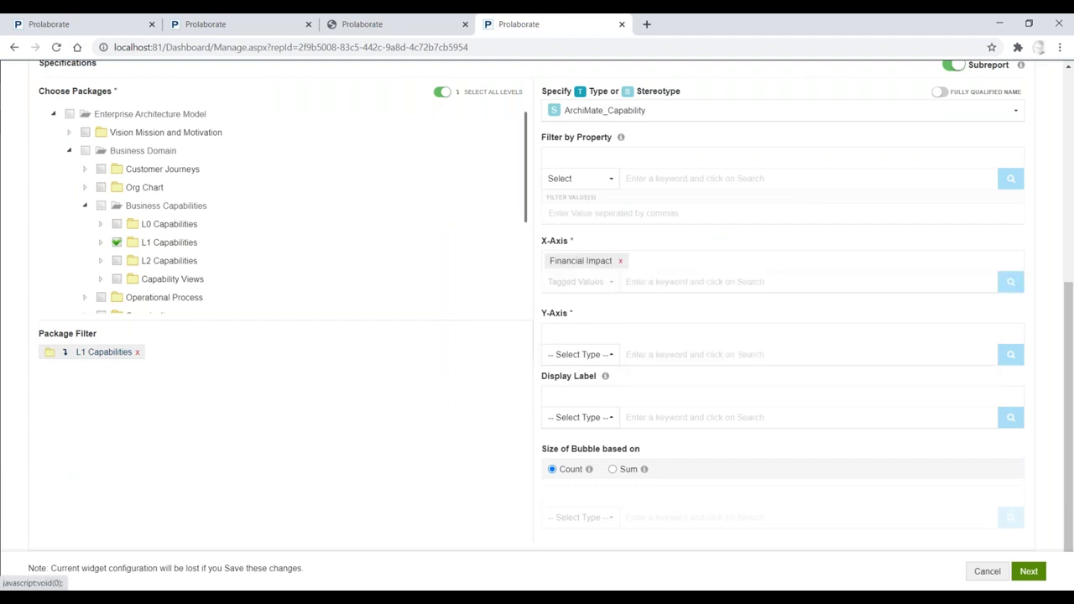
left_click(588, 355)
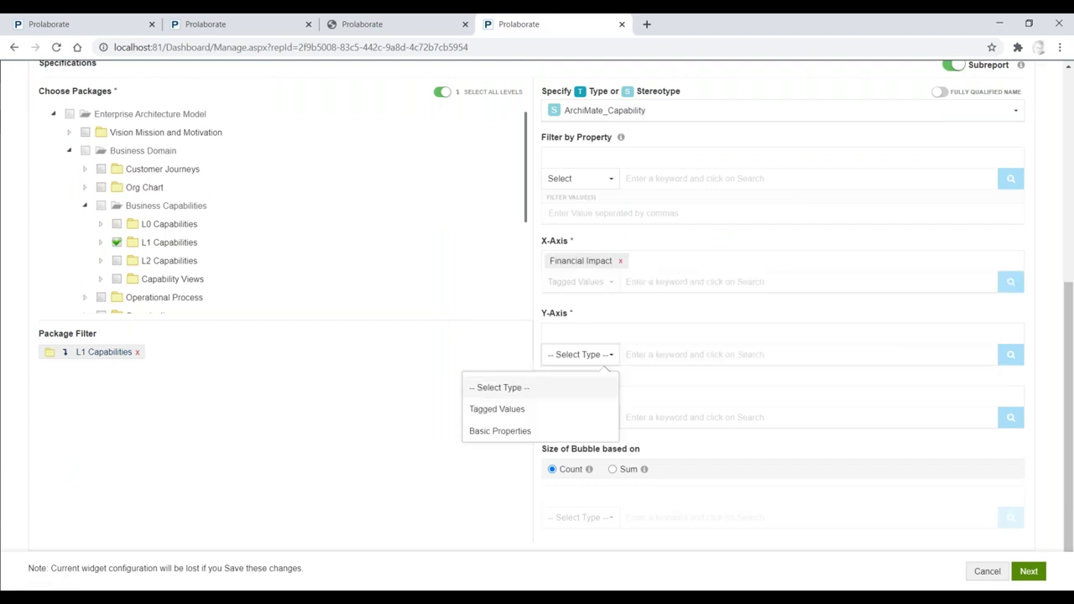
left_click(566, 410)
left_click(680, 356)
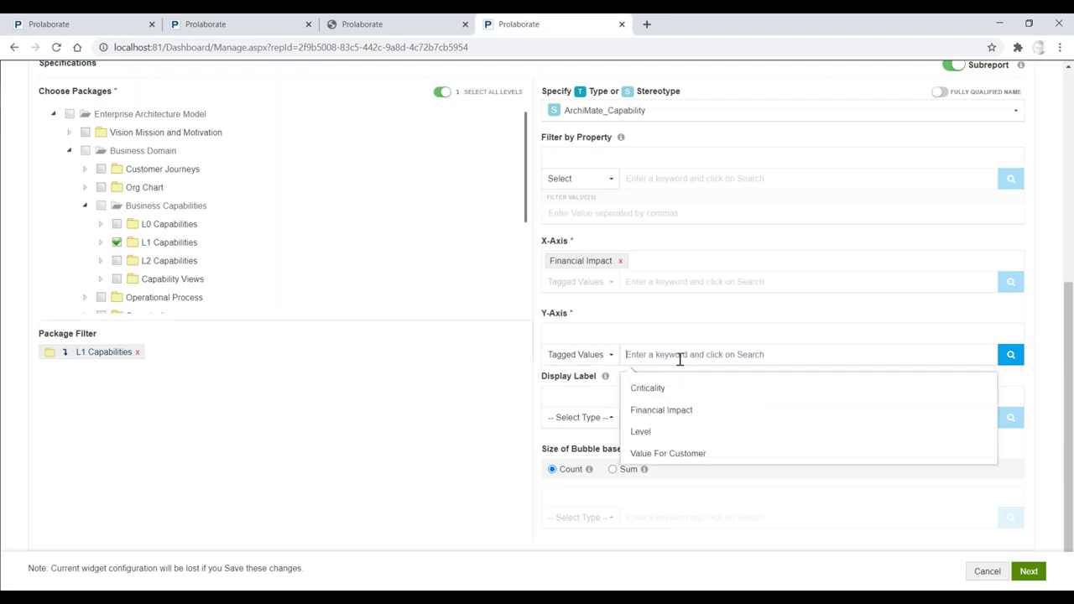
left_click(686, 455)
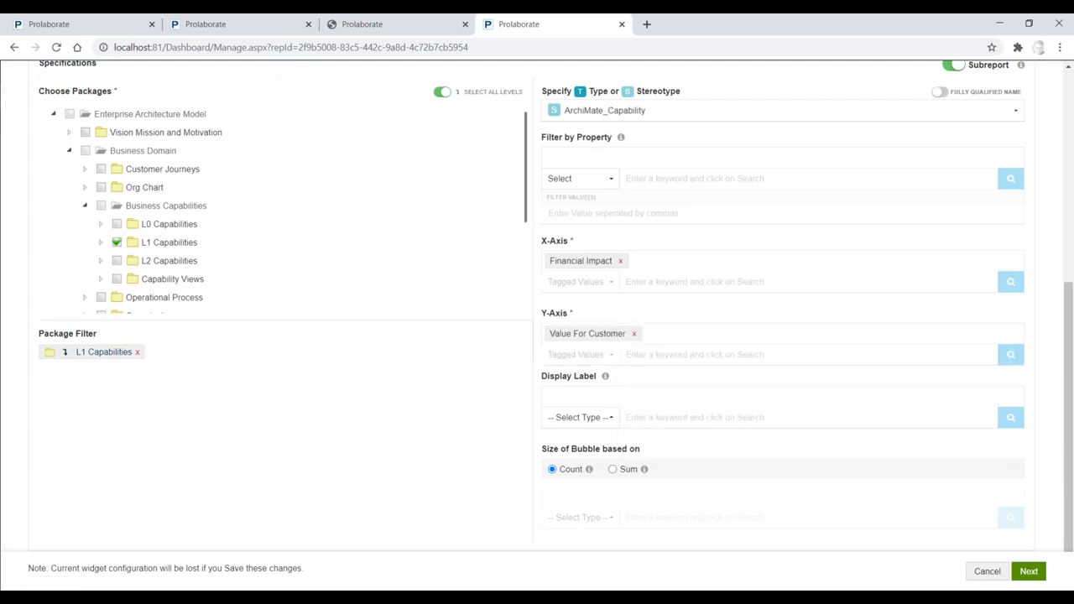
Set the bubble chart's Display Label to the basic property Name.
left_click(591, 418)
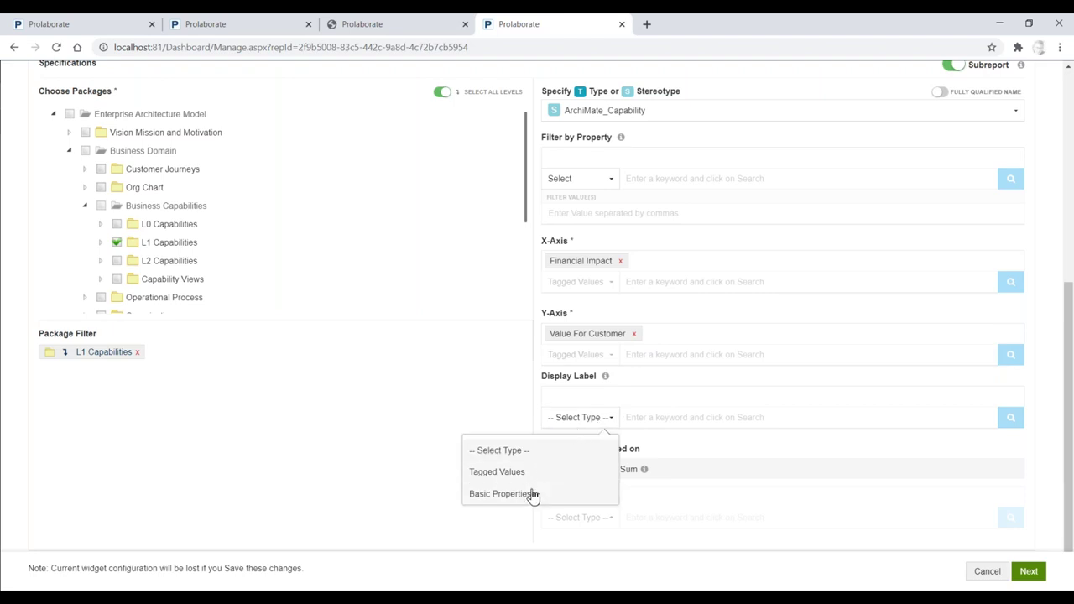
left_click(532, 495)
left_click(589, 424)
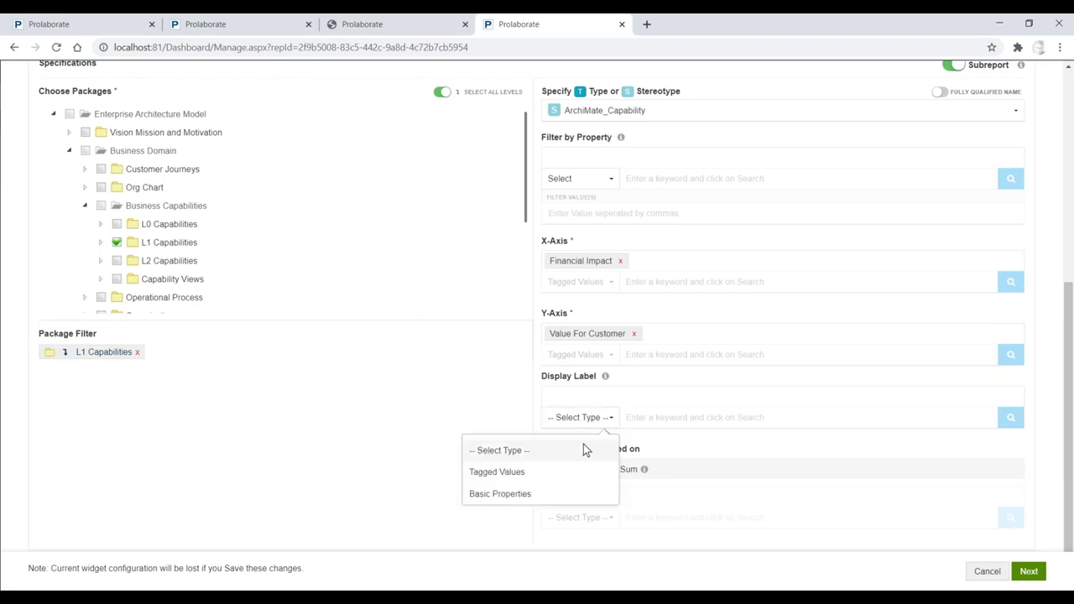
left_click(547, 496)
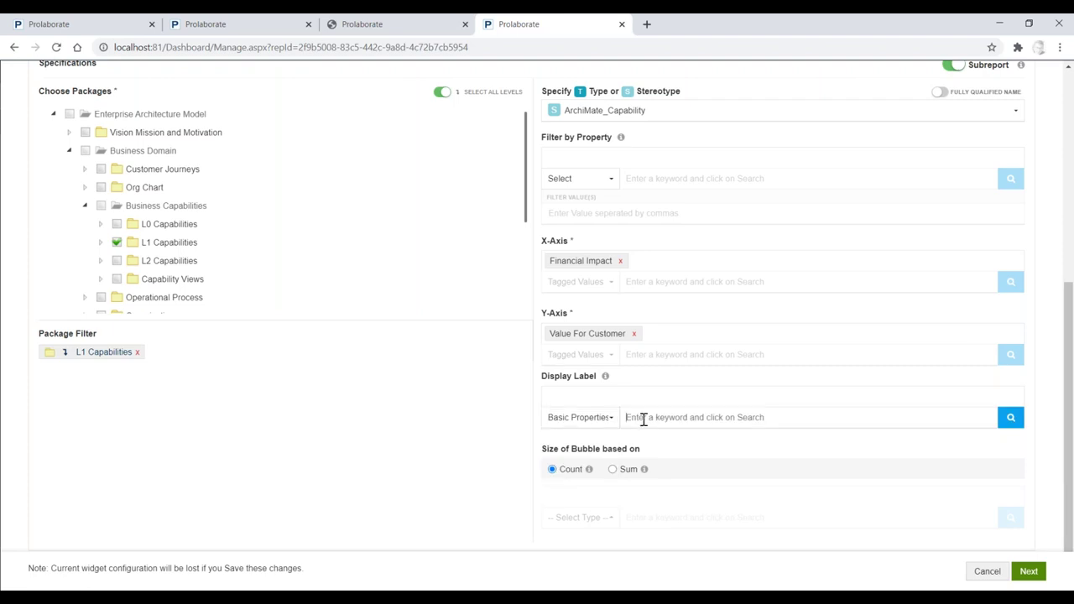
left_click(640, 417)
scroll(686, 472, "down", 2)
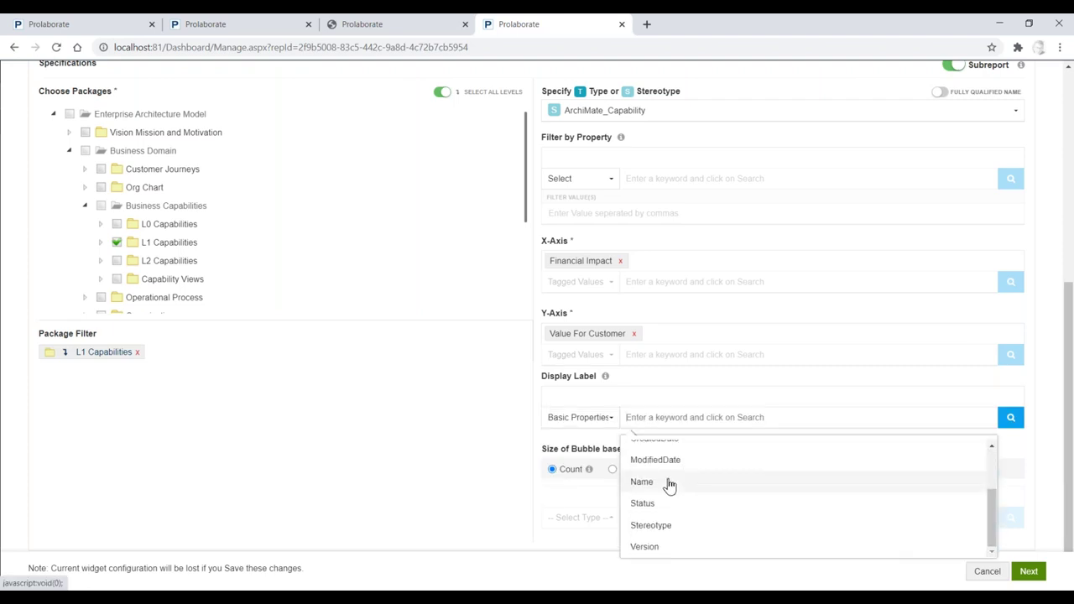
left_click(669, 483)
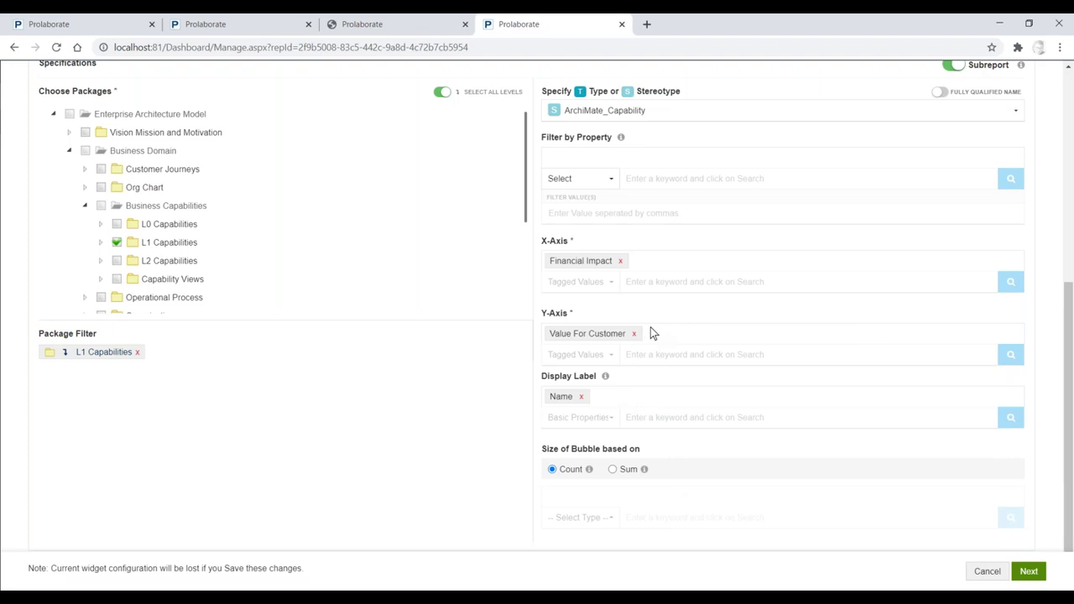
Base the bubble size on the Sum of the tagged value Financial Impact.
left_click(612, 472)
left_click(592, 518)
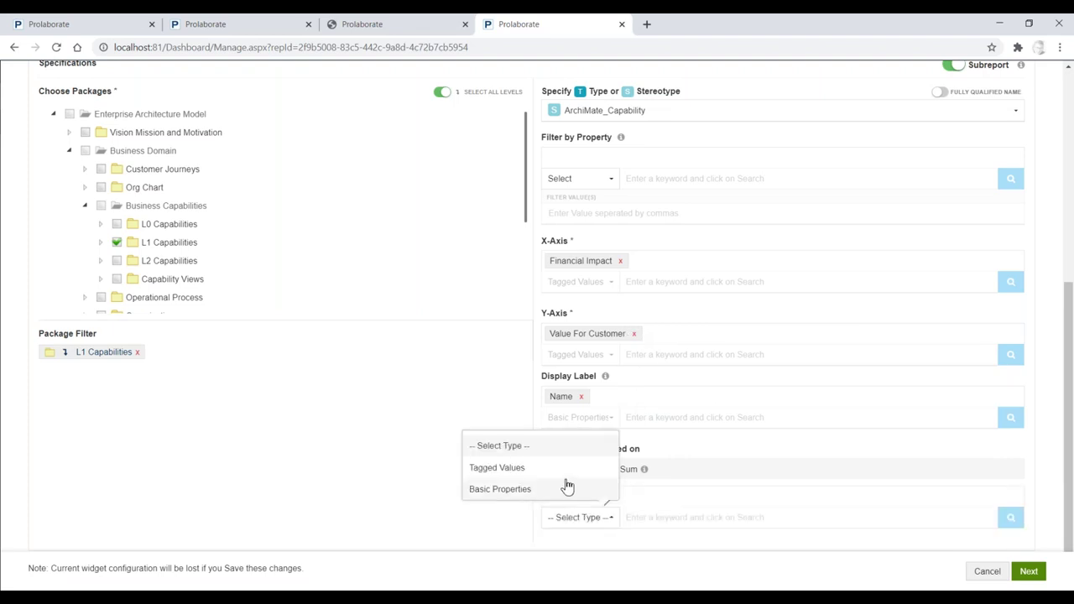
left_click(566, 469)
left_click(655, 520)
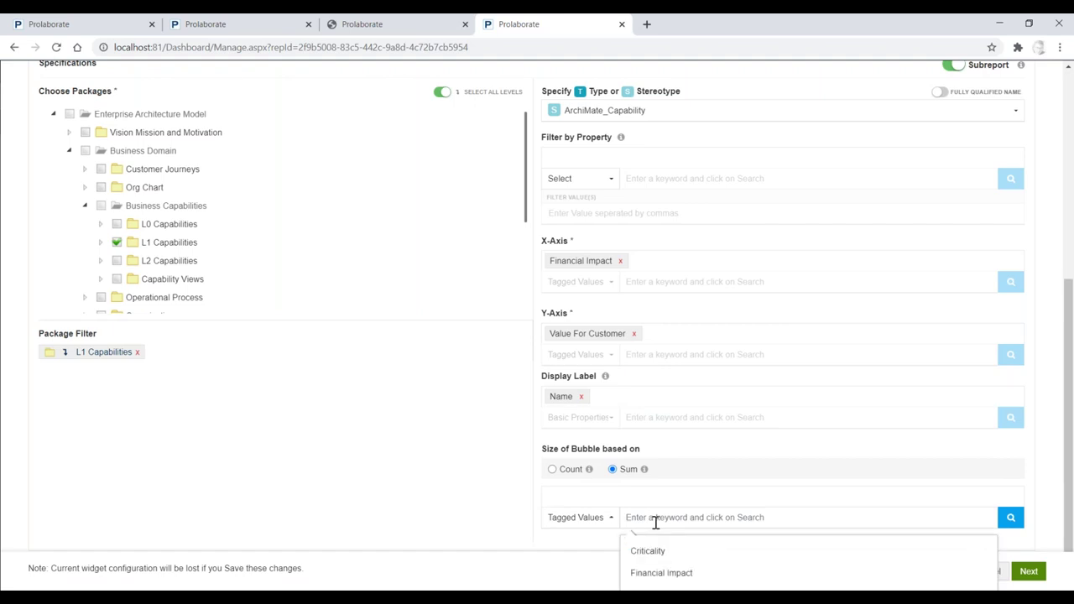
scroll(676, 539, "down", 1)
left_click(674, 537)
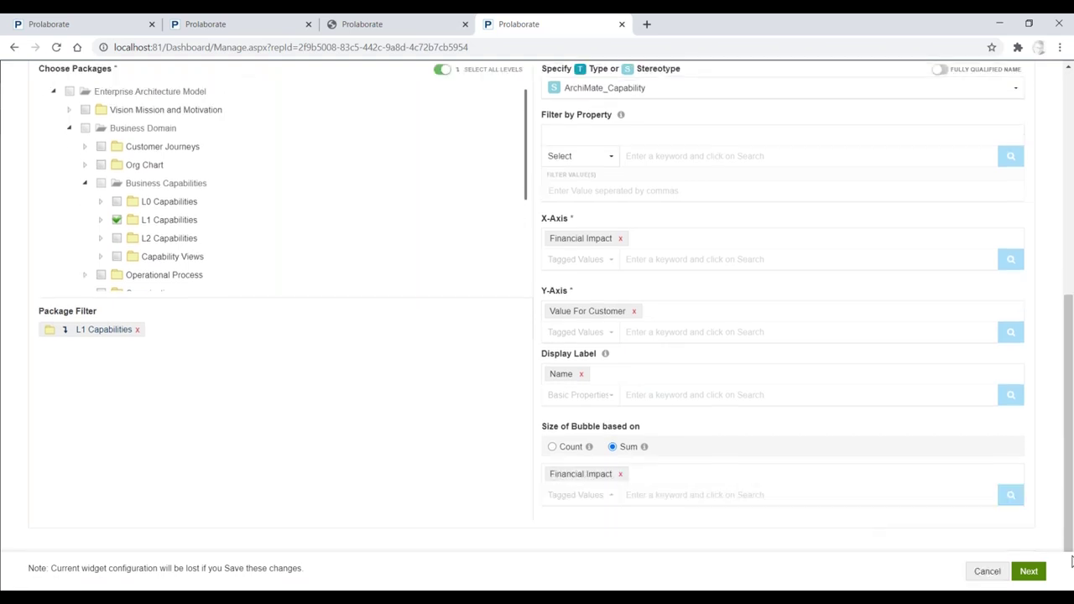
Proceed to the Customize stage, review the Bubble Settings, and save the bubble chart with its default settings.
left_click(1029, 571)
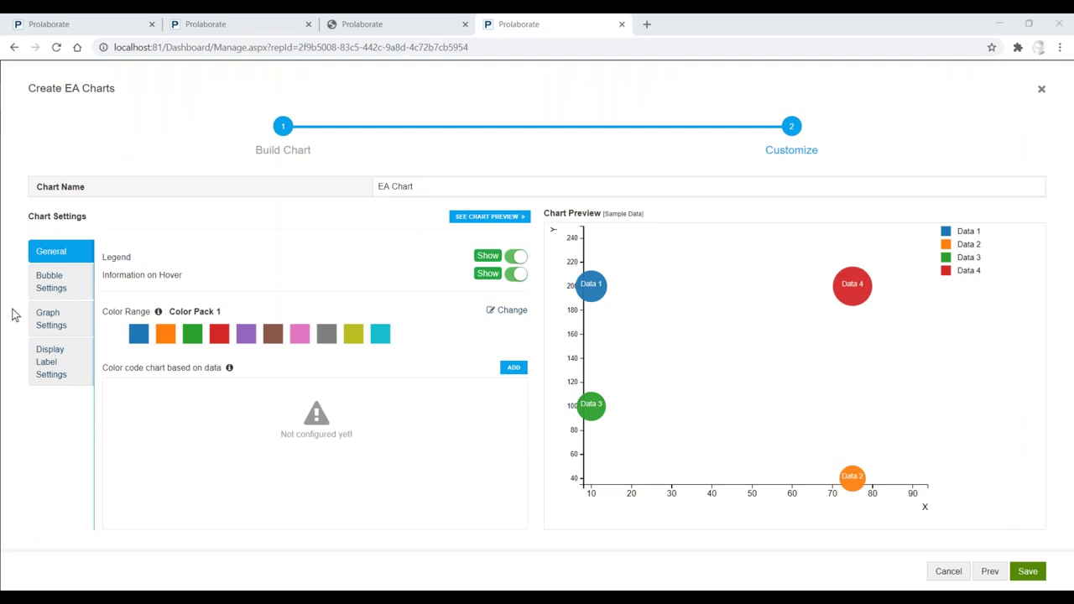
left_click(49, 282)
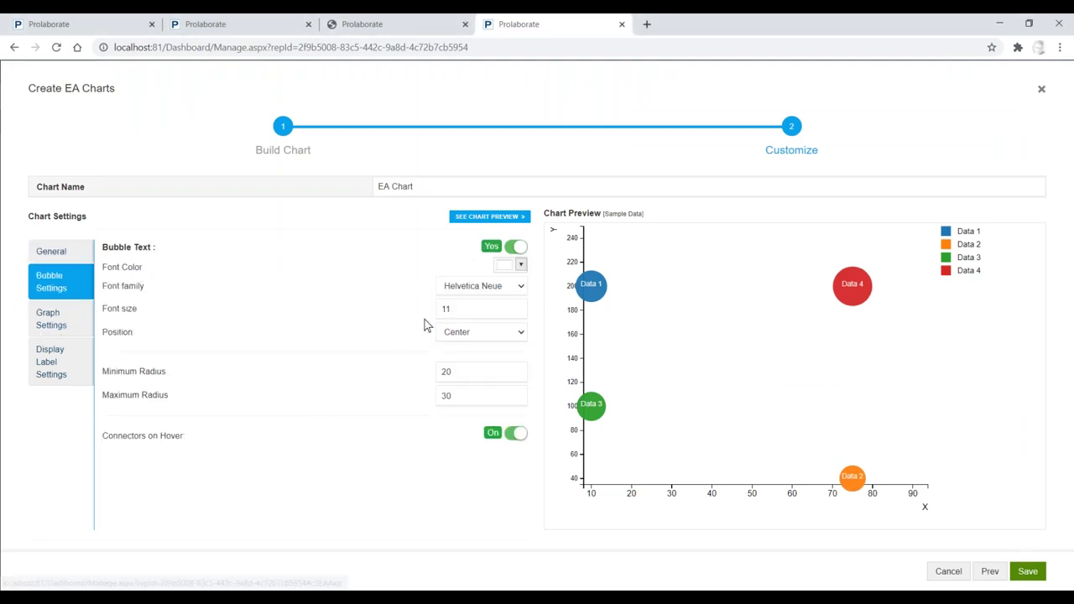
left_click(1030, 571)
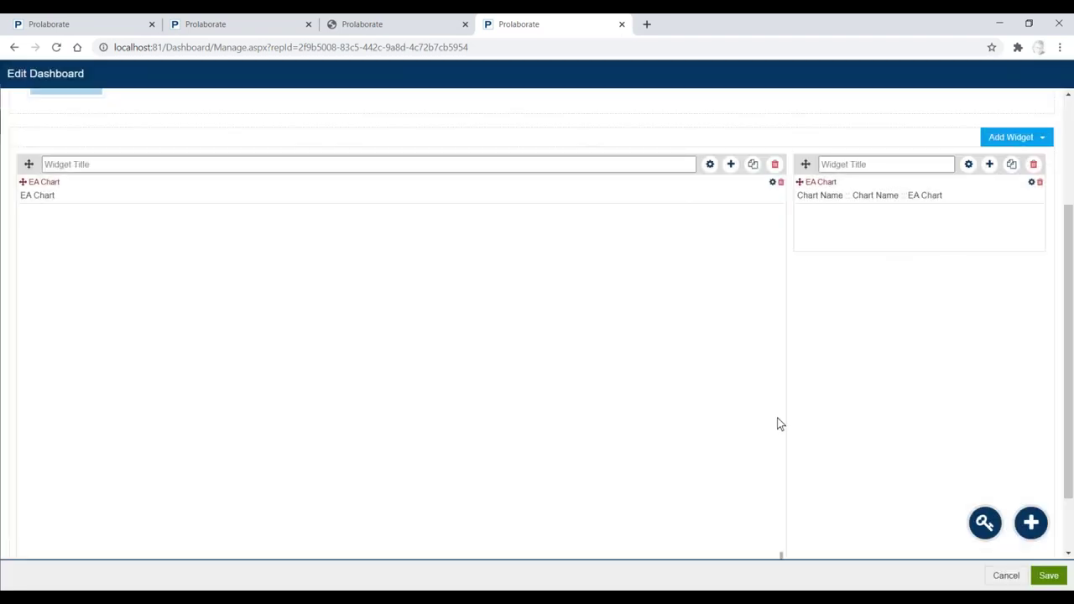
Narrow the Landscape chart widget to about 60% of the dashboard's width, enlarge the bubble chart widget into the space beside it, and save the dashboard.
scroll(778, 424, "down", 2)
left_click_drag(778, 475, 741, 333)
scroll(756, 293, "up", 2)
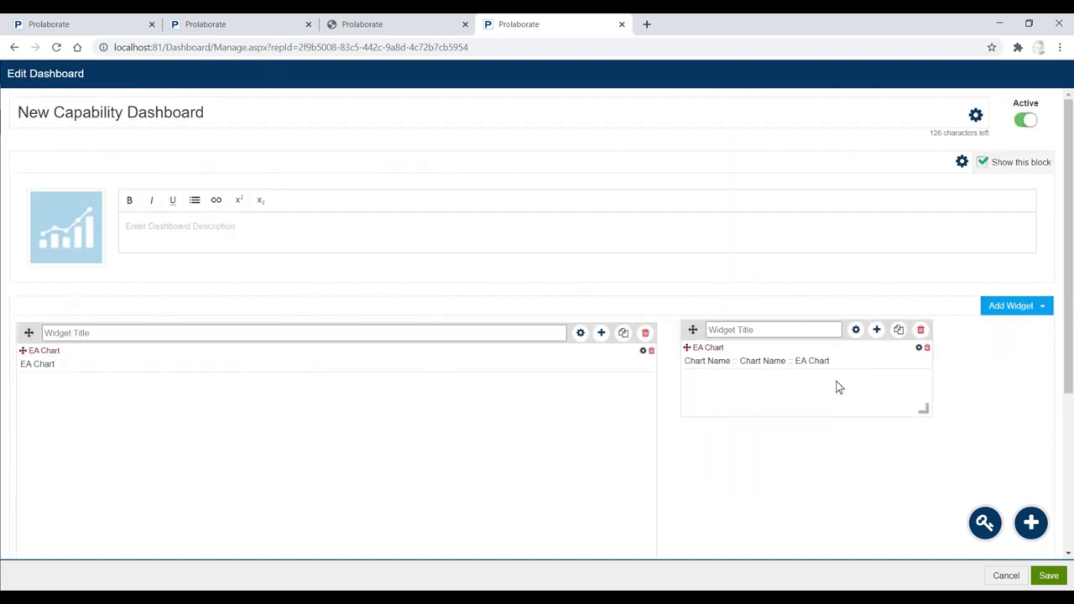
left_click_drag(906, 412, 1029, 453)
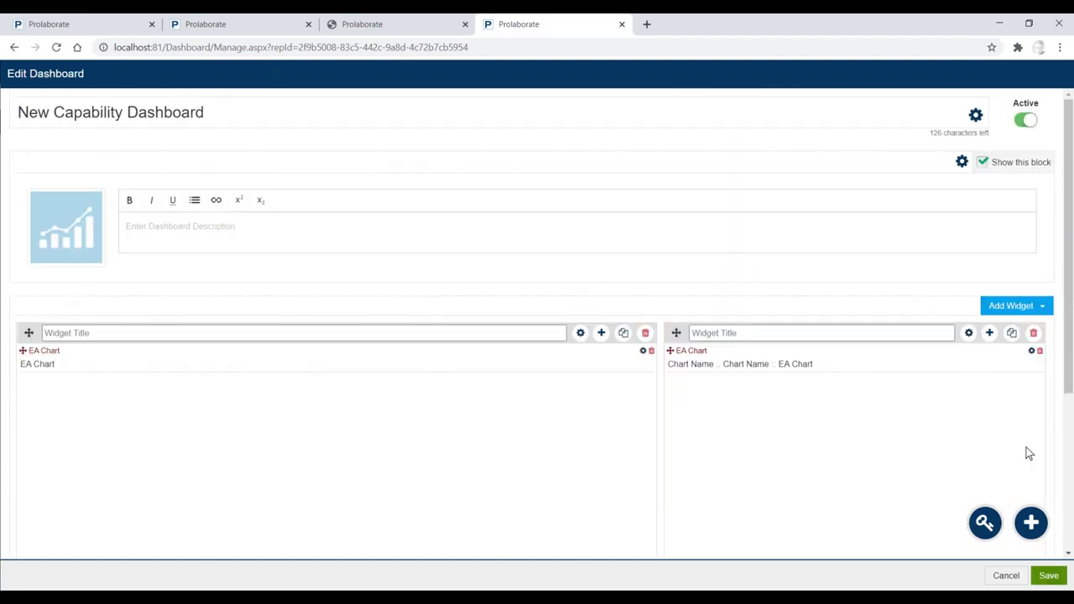
scroll(1029, 453, "down", 3)
left_click(1049, 578)
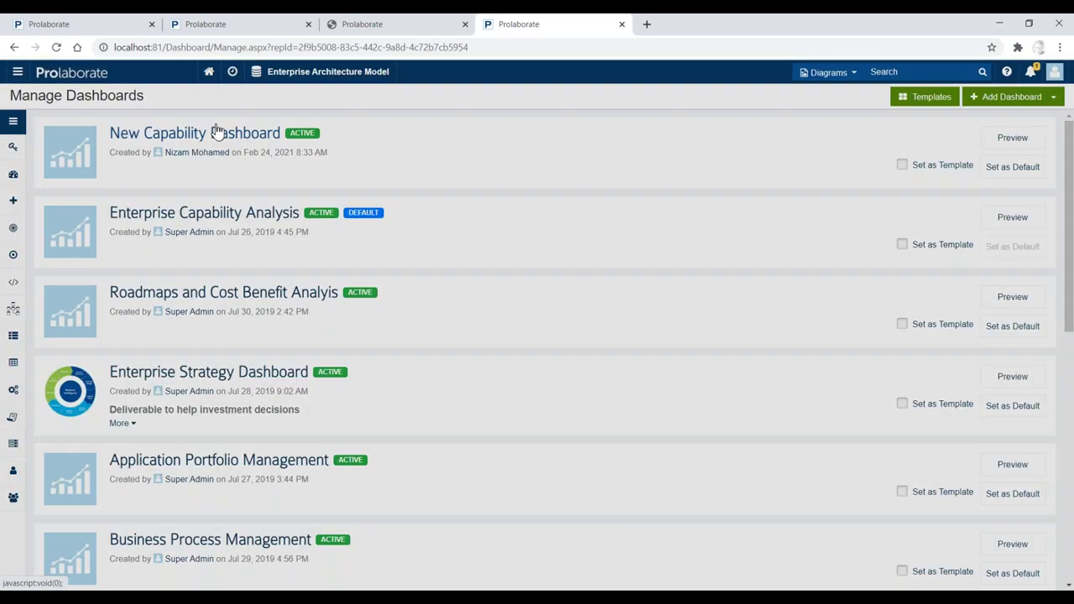
Preview New Capability Dashboard and expand the bubble chart to examine the L1 capabilities.
left_click(216, 132)
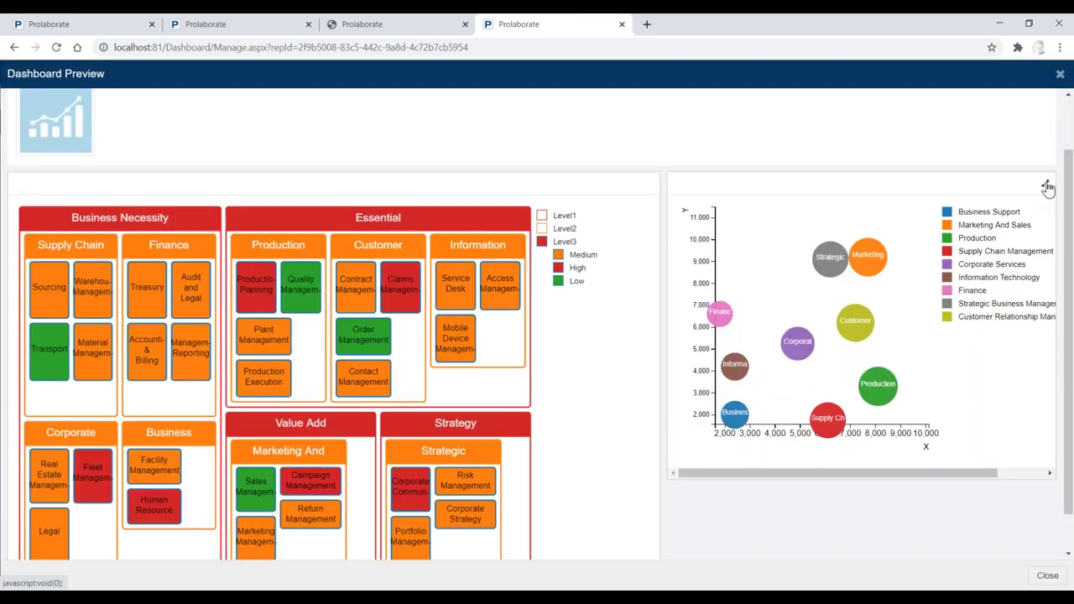
left_click(1048, 186)
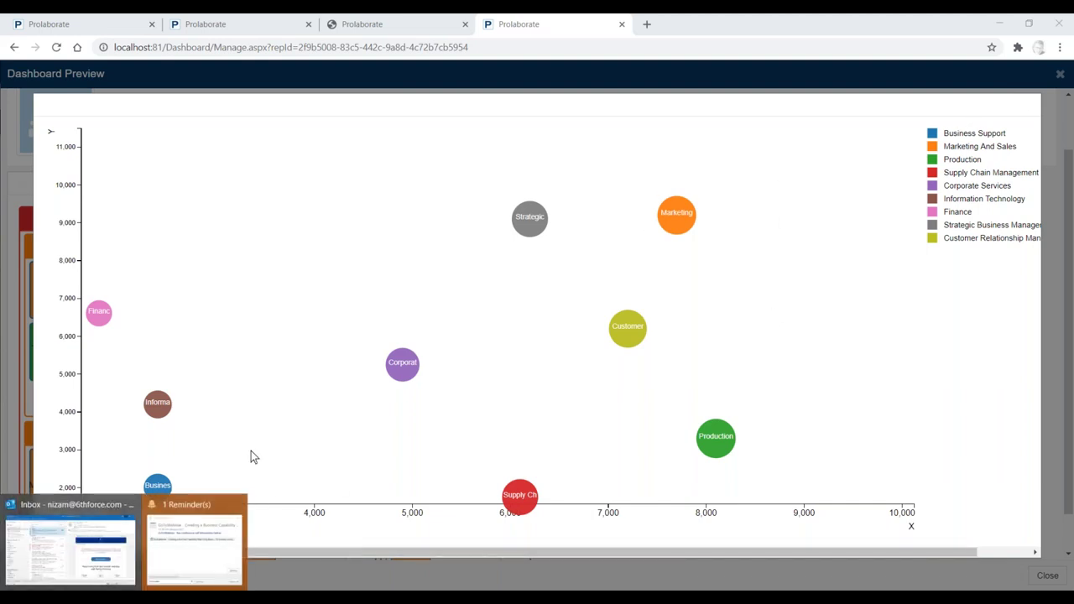
mouse_move(180, 583)
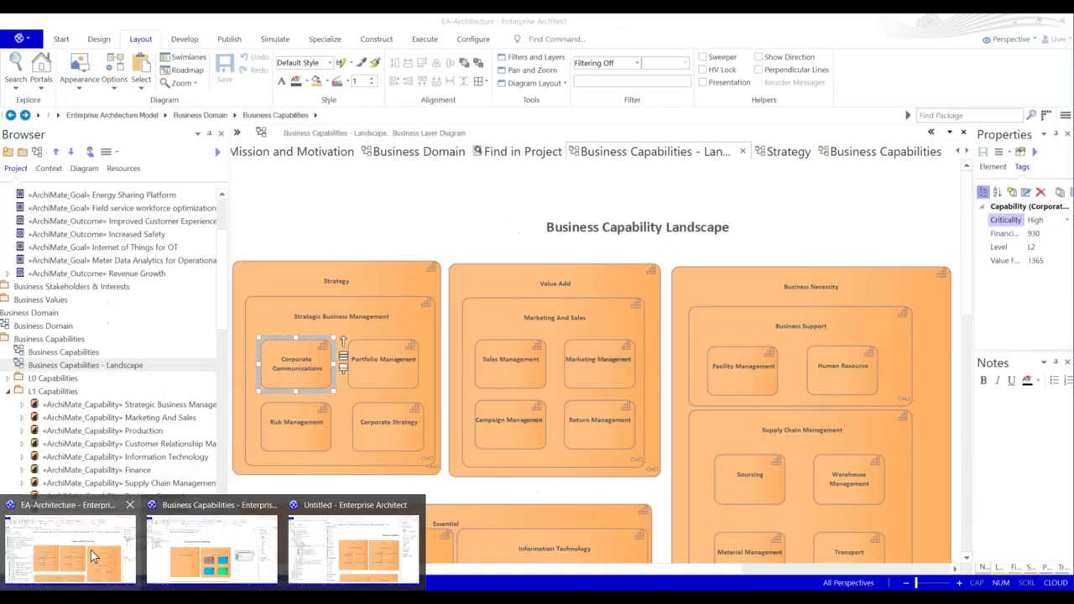
left_click(90, 550)
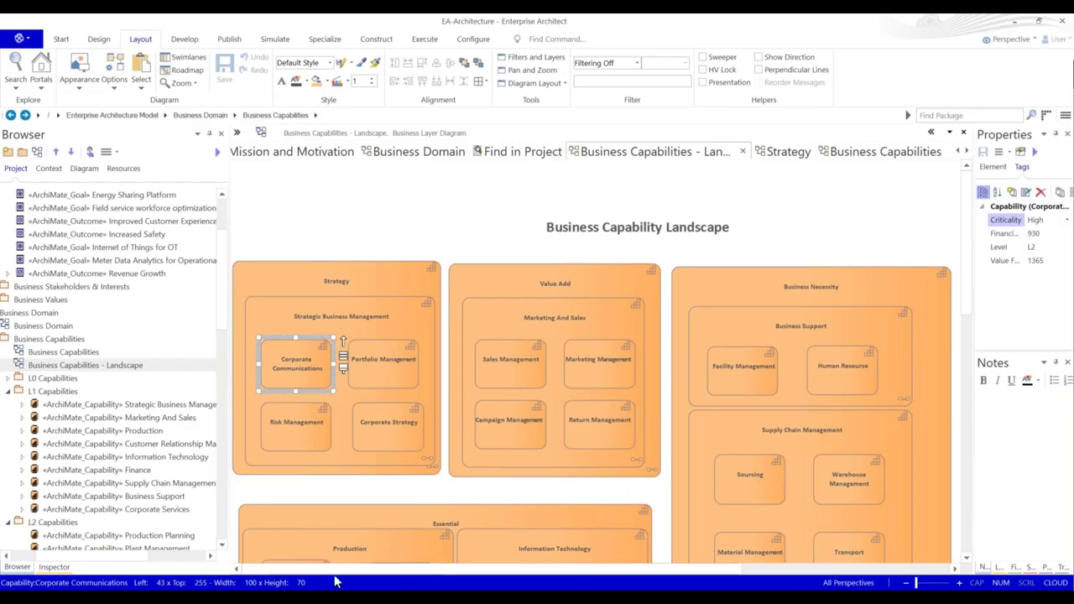
key("alt+Tab")
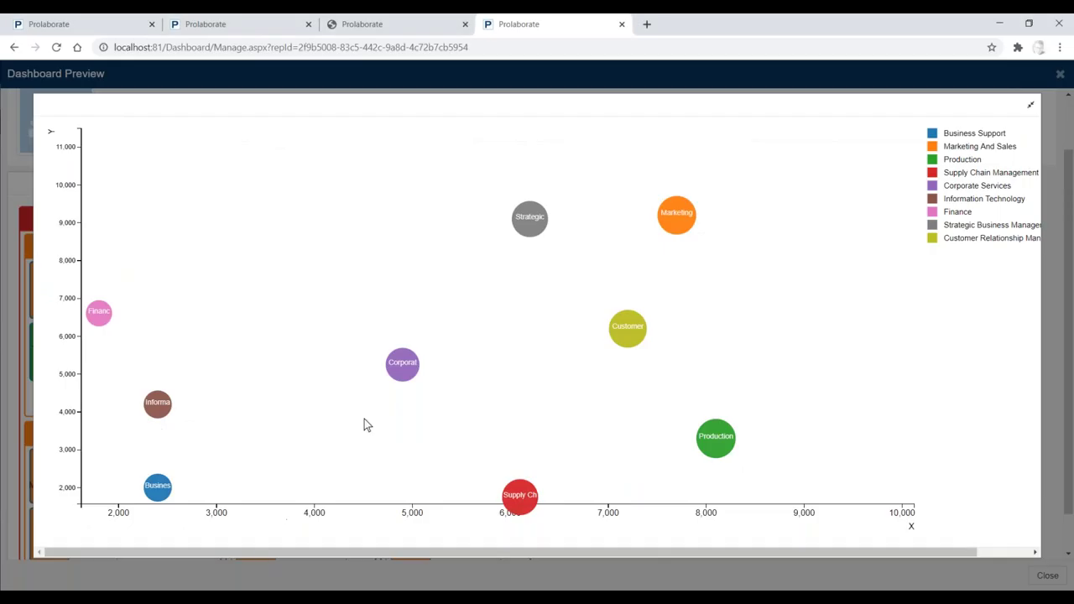
Drill down into the Corporate Services bubble, examine the capability's Financial Impact and other attributes, and close its attributes.
left_click(395, 377)
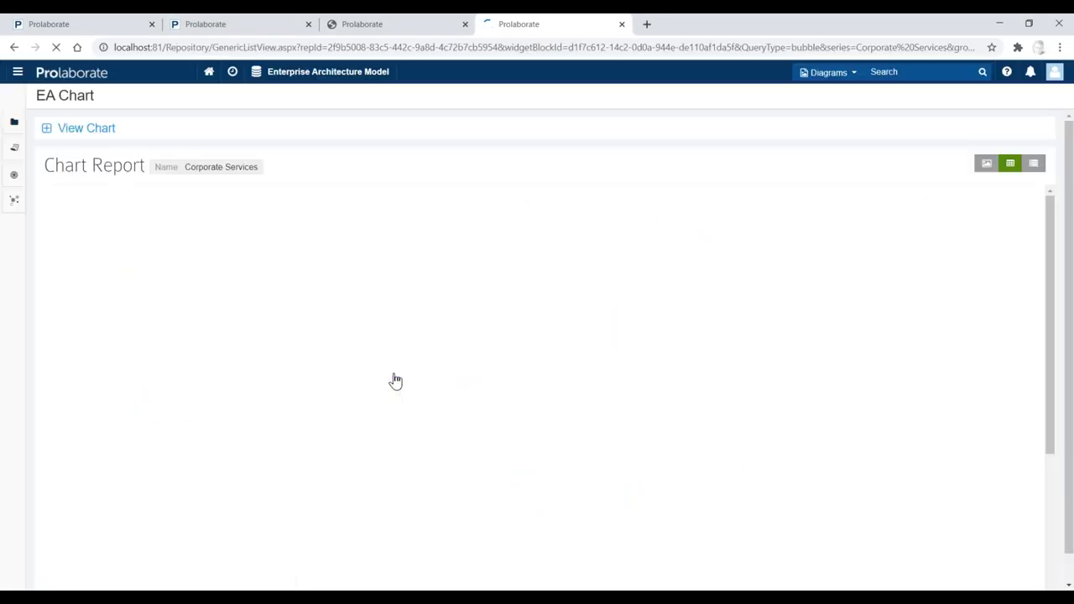
scroll(348, 398, "down", 5)
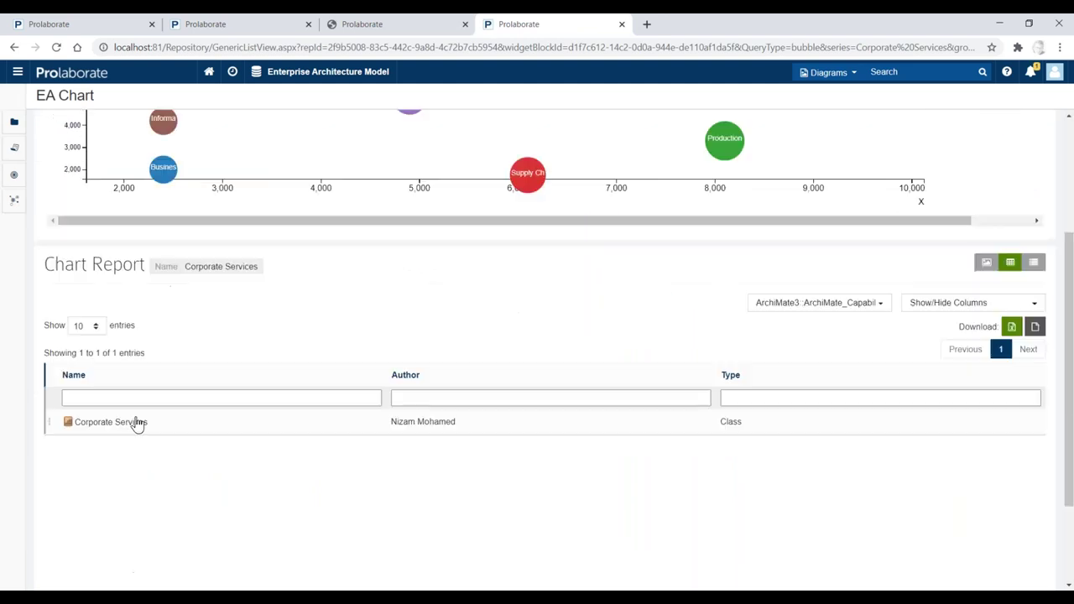
scroll(1013, 470, "down", 2)
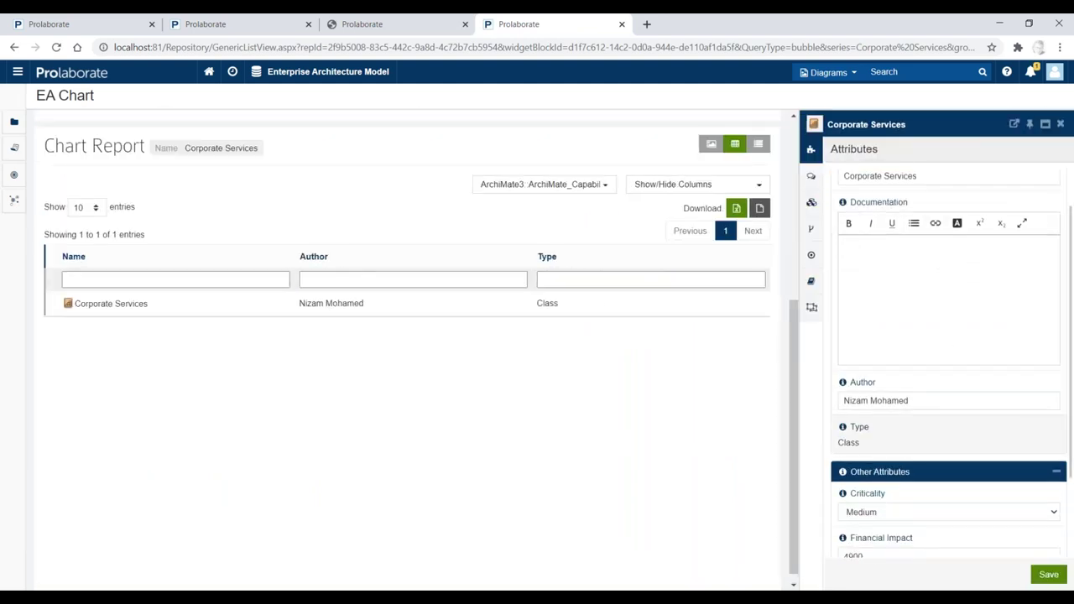
left_click(1041, 442)
left_click(955, 478)
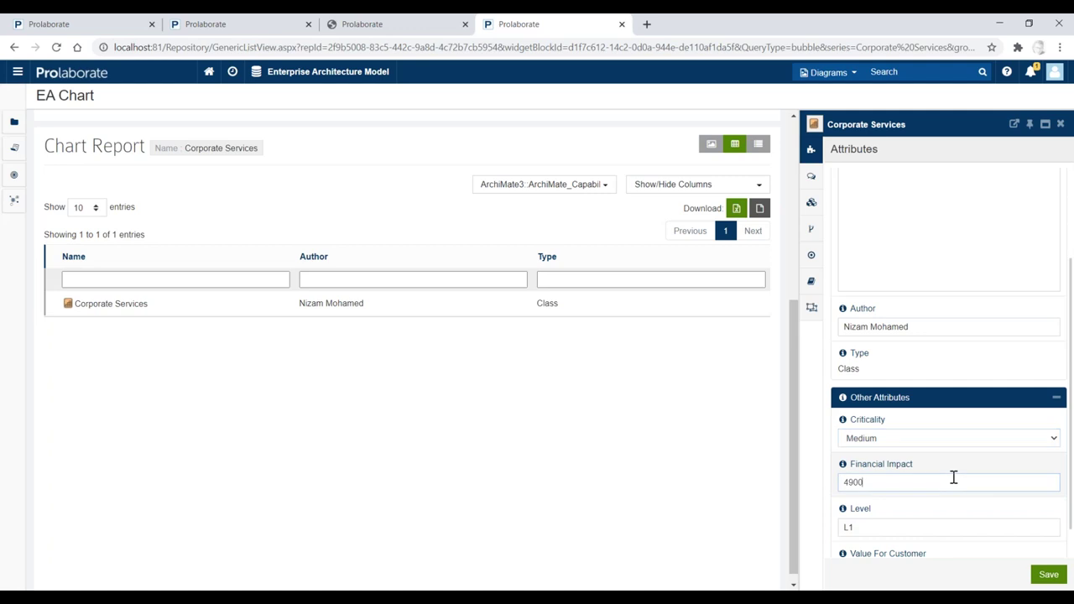
left_click(1061, 123)
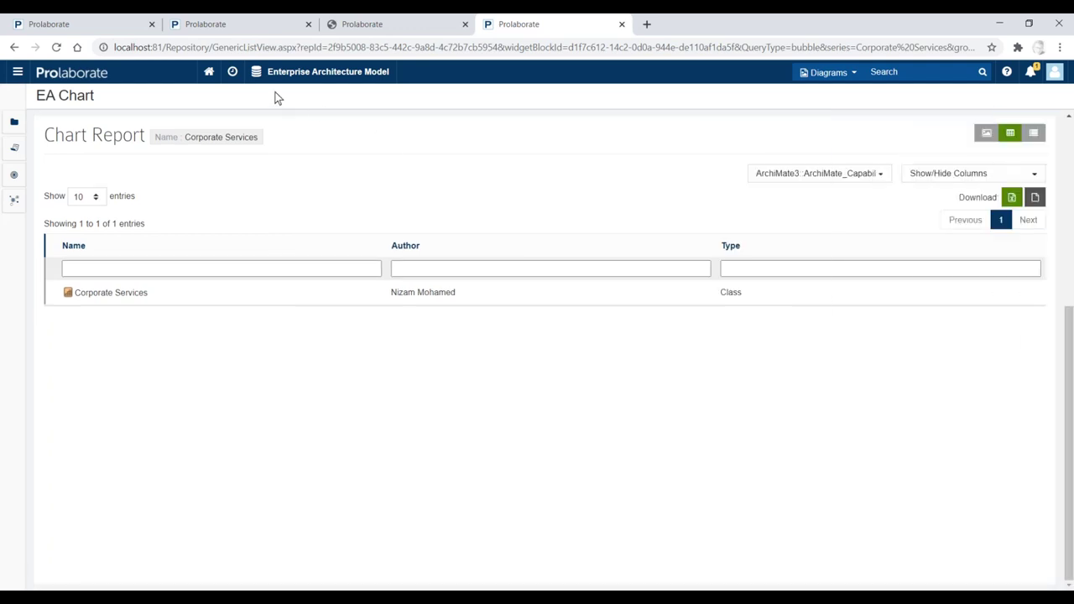
Go to the home dashboard, then switch to the PowerPoint slide show to view the Cross Architectural layer Views slide.
left_click(203, 79)
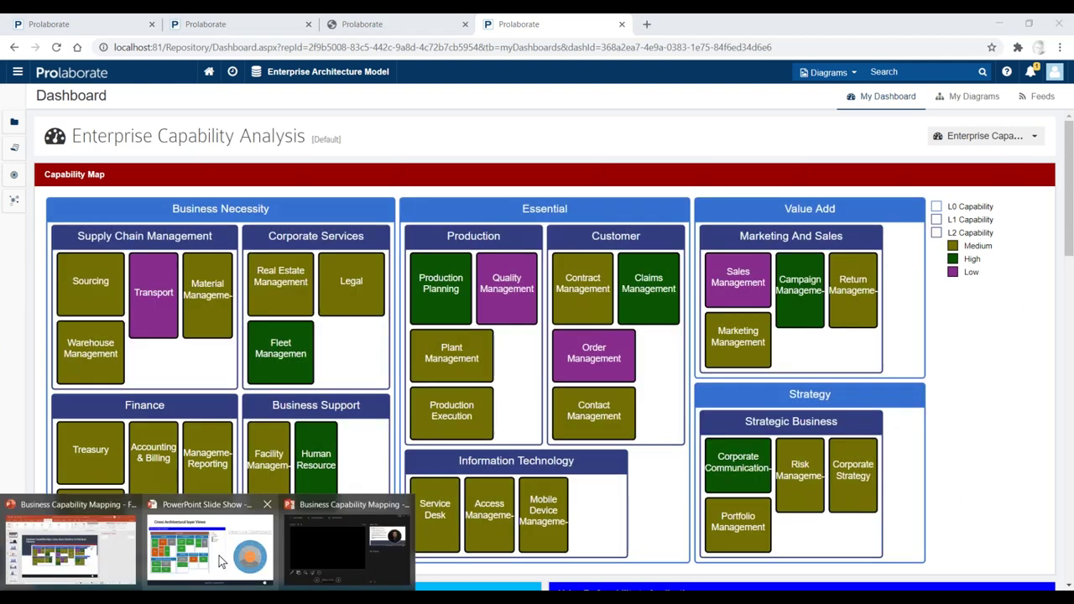
left_click(219, 555)
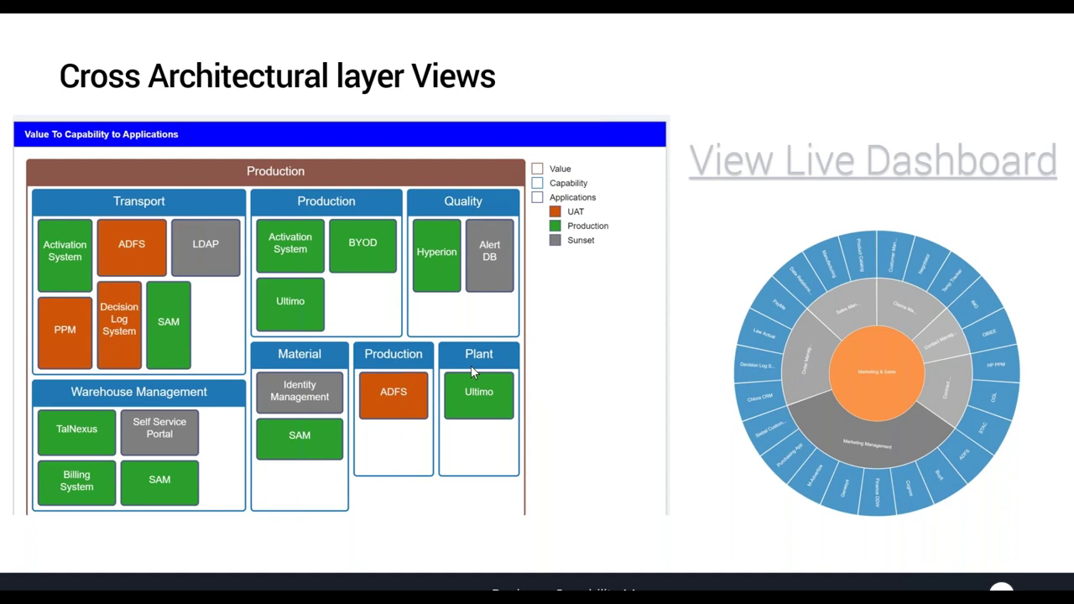
Switch to Enterprise Architect and open the Business Capabilities diagram containing the capability matrices.
left_click(641, 398)
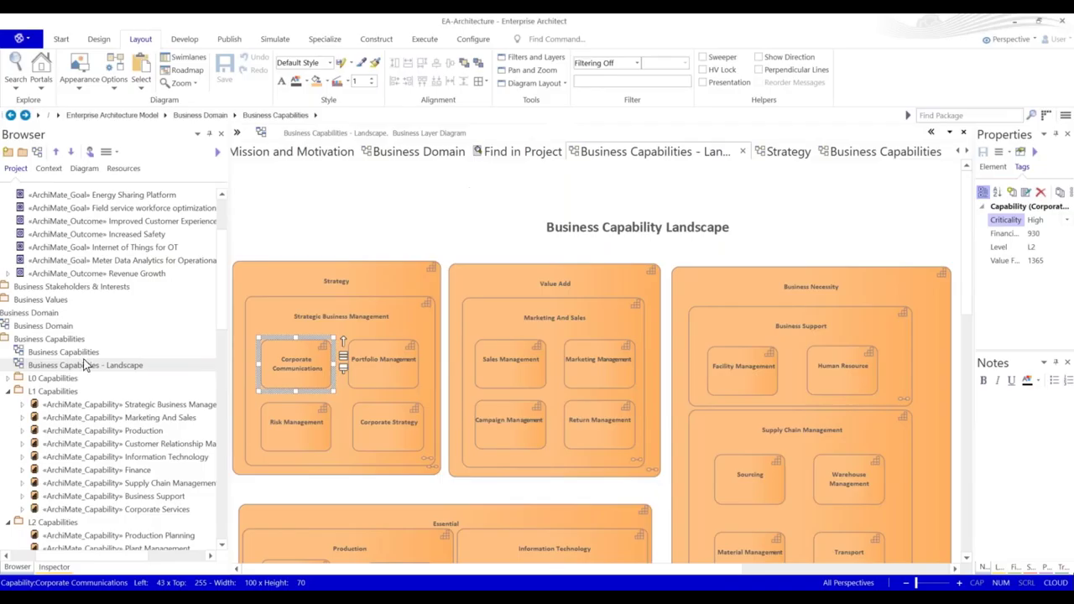
left_click(90, 353)
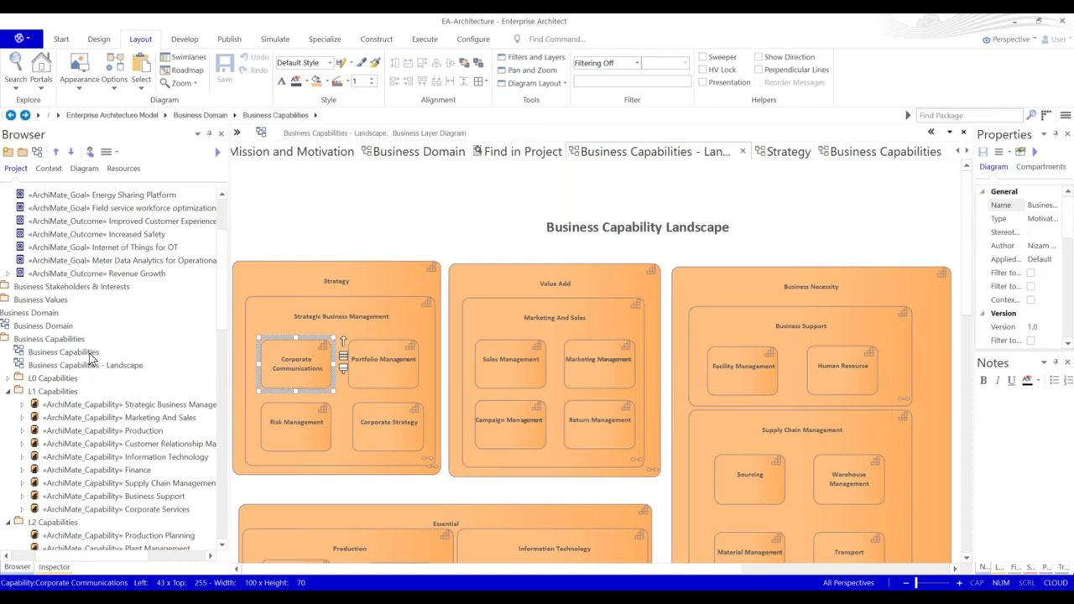
double_click(89, 353)
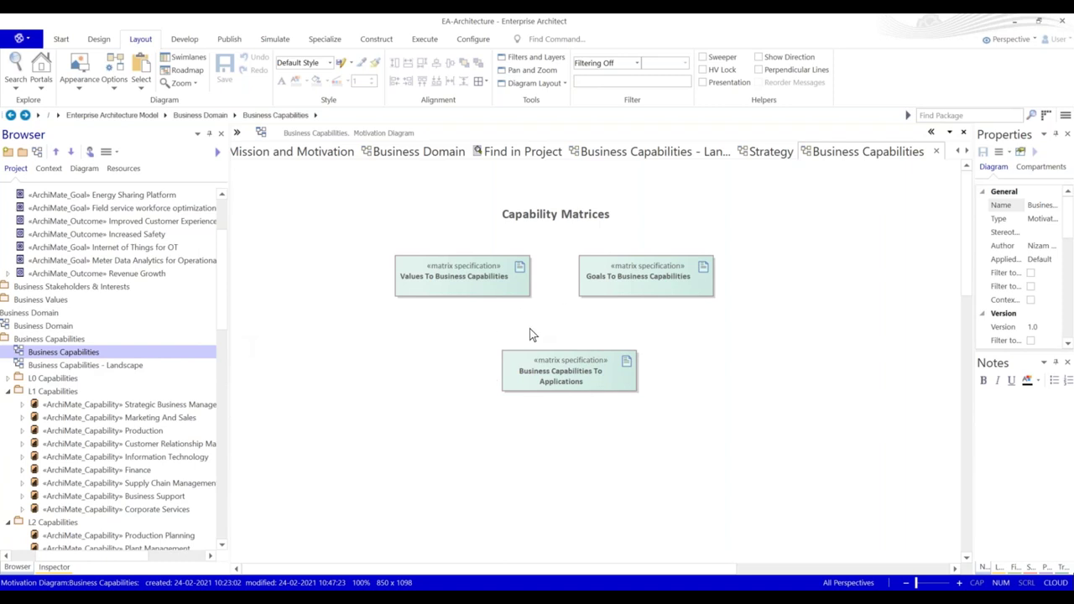
Open the Business Capabilities To Applications matrix, return to the diagram, and open the Values To Business Capabilities matrix.
double_click(578, 380)
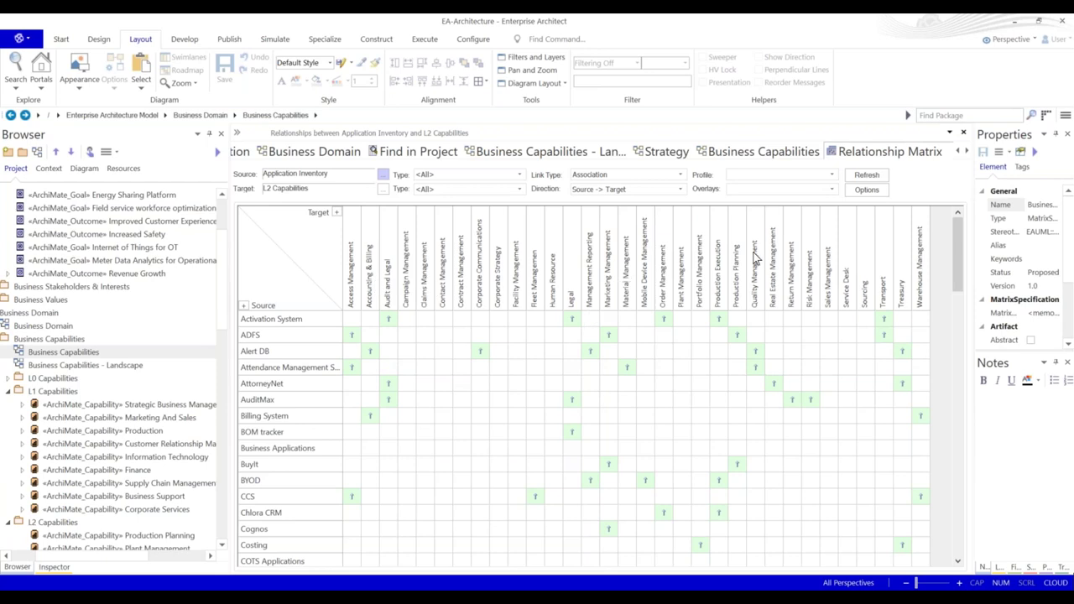
left_click(766, 152)
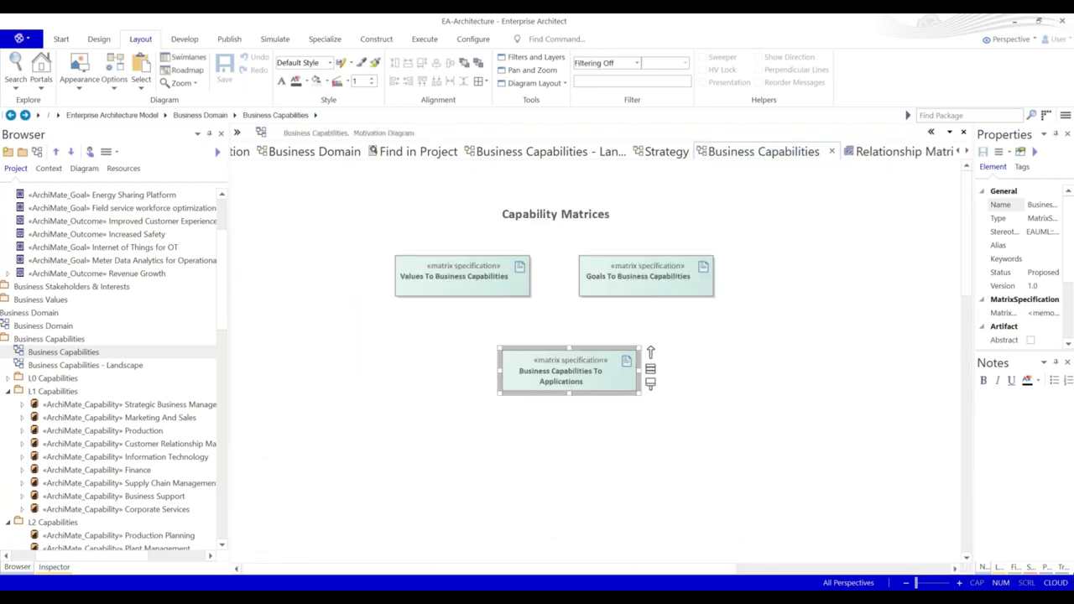
double_click(492, 286)
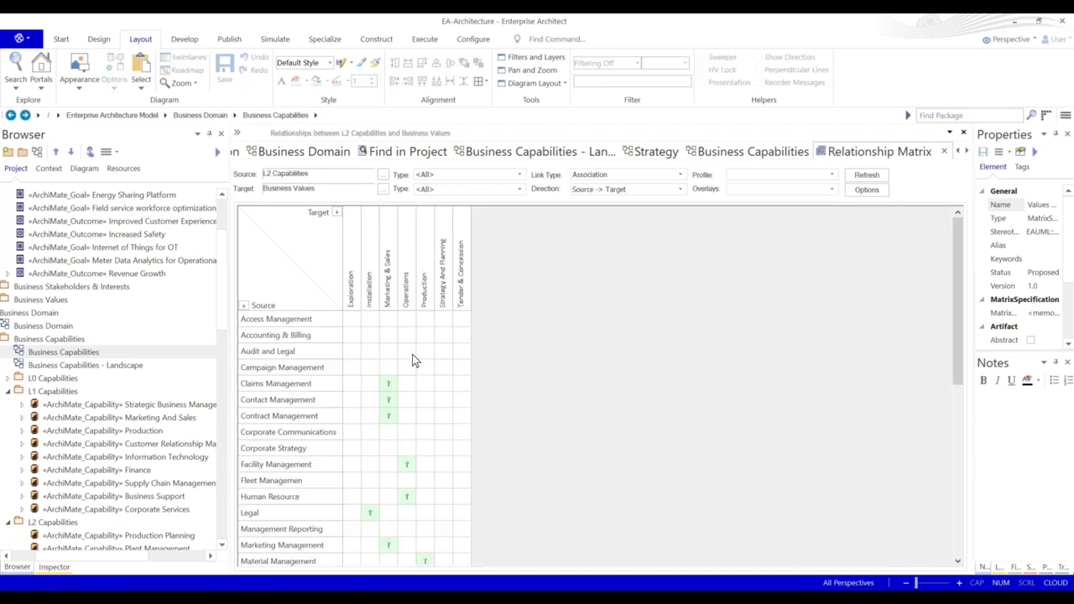
View the new-relationship types offered for the Audit and Legal to Operations cell, without creating one.
right_click(412, 354)
mouse_move(449, 362)
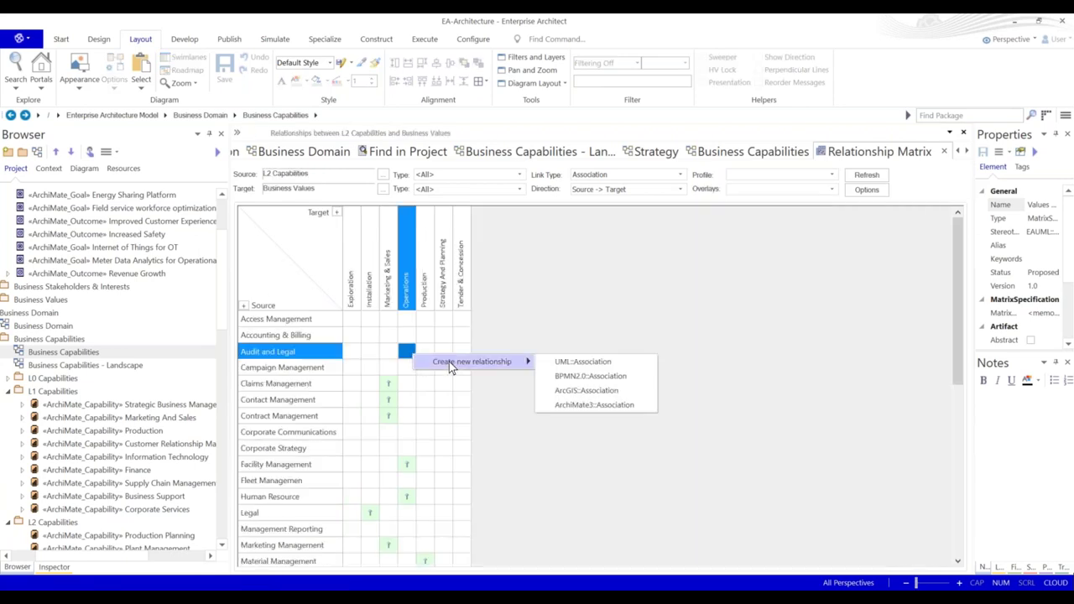
left_click(656, 307)
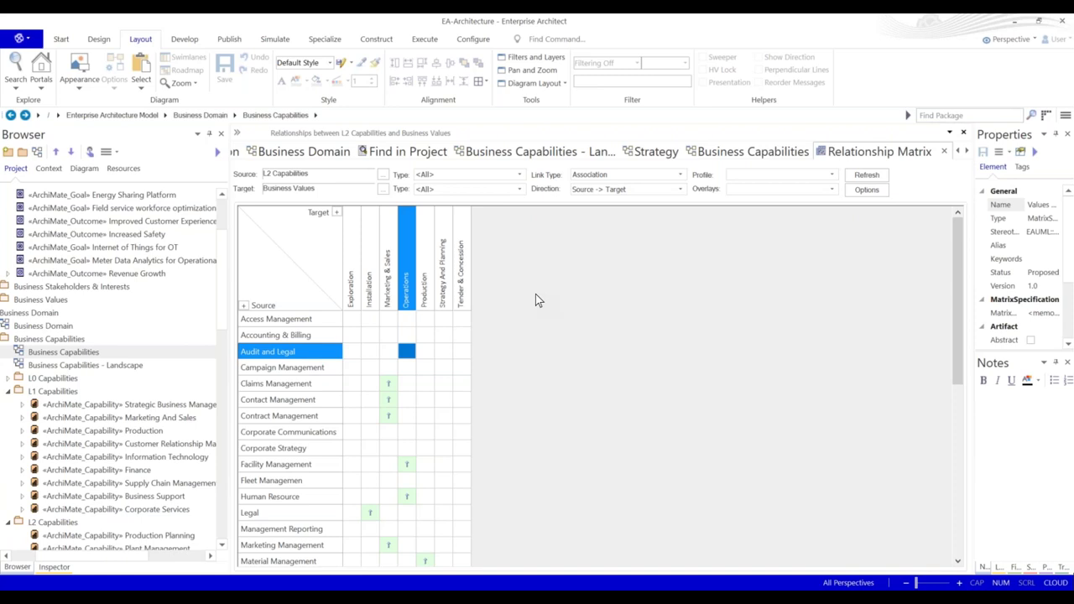
Switch to the PowerPoint slide show, open the linked Goals to Capabilities relationship matrix in Prolaborate, and try its Share option.
left_click(1014, 25)
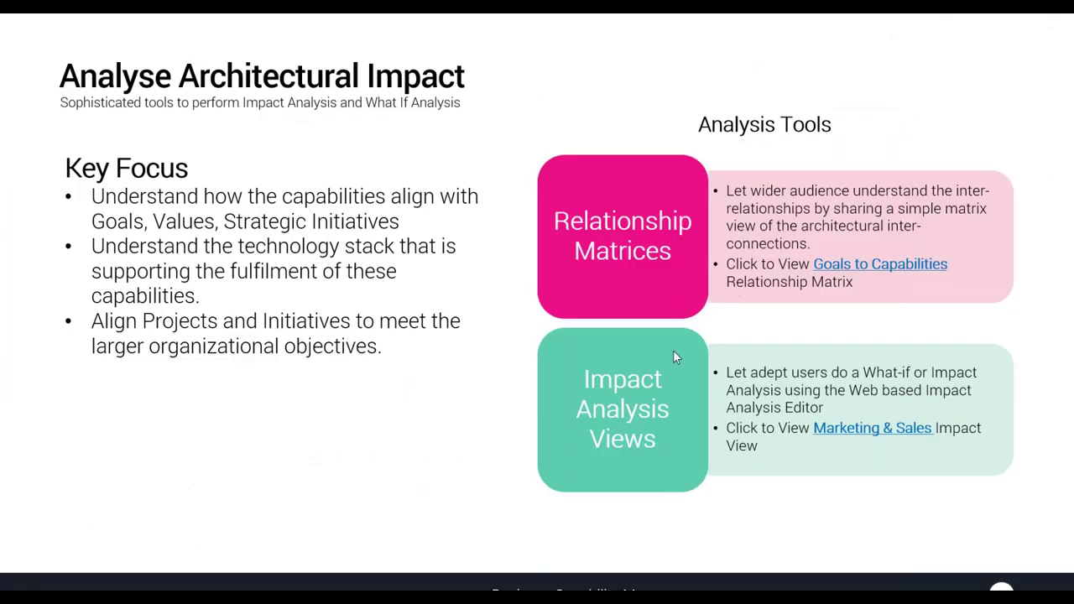
left_click(873, 264)
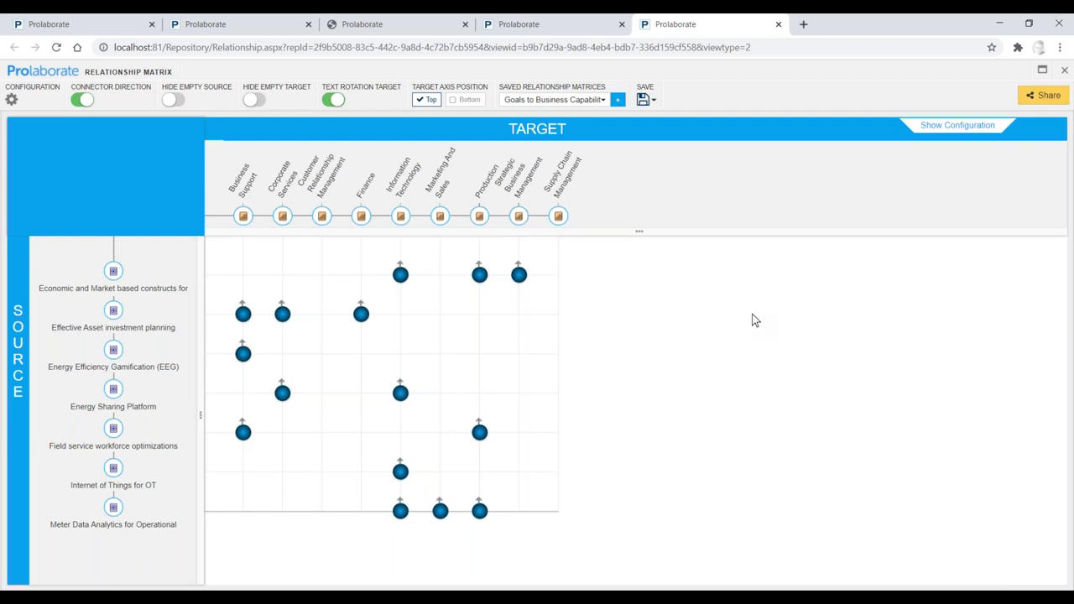
left_click(1039, 98)
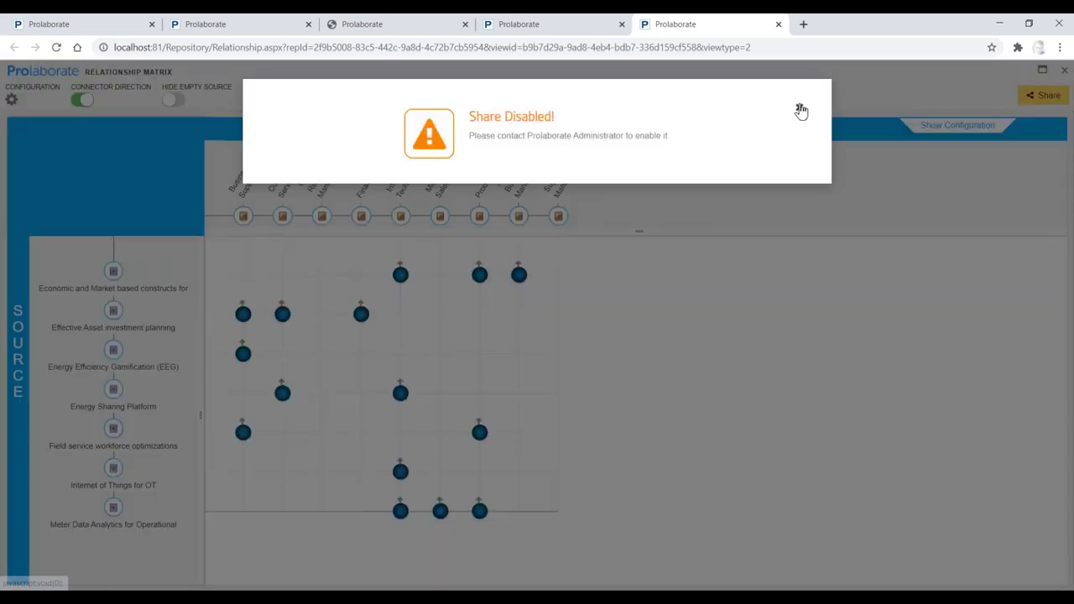
left_click(801, 112)
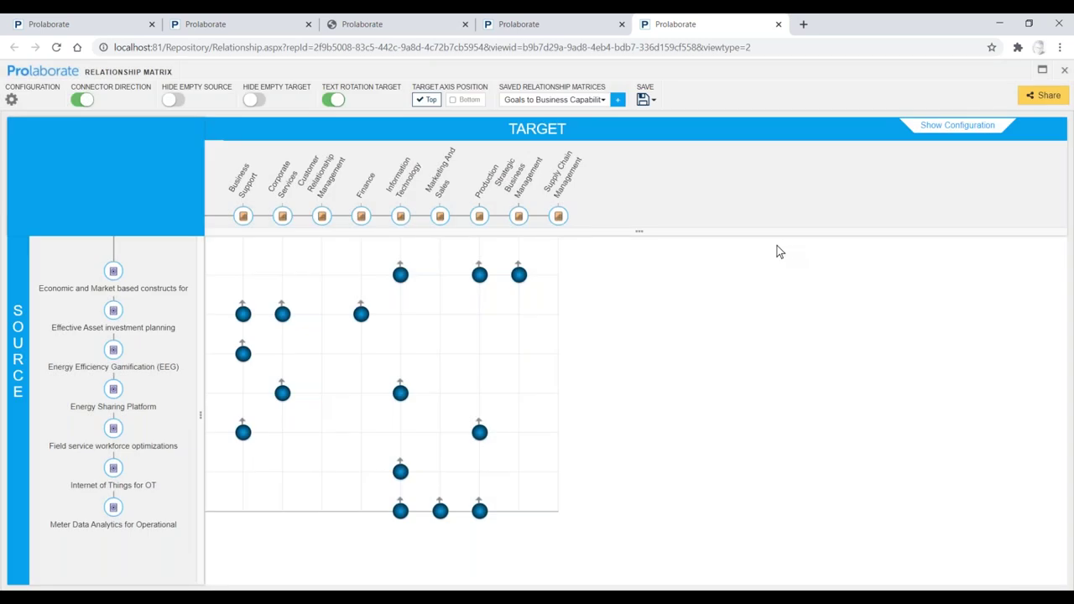
Open the Marketing & Sales impact view linked on the slide and expand Campaign Management with its ArchiMate_ApplicationComponent children.
key("alt+Tab")
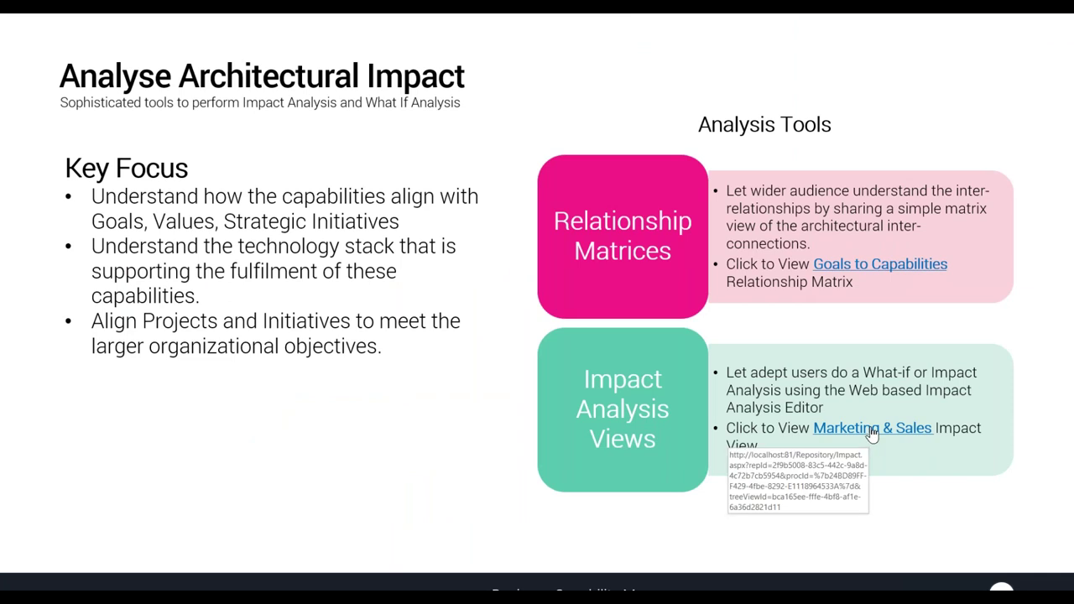
left_click(873, 429)
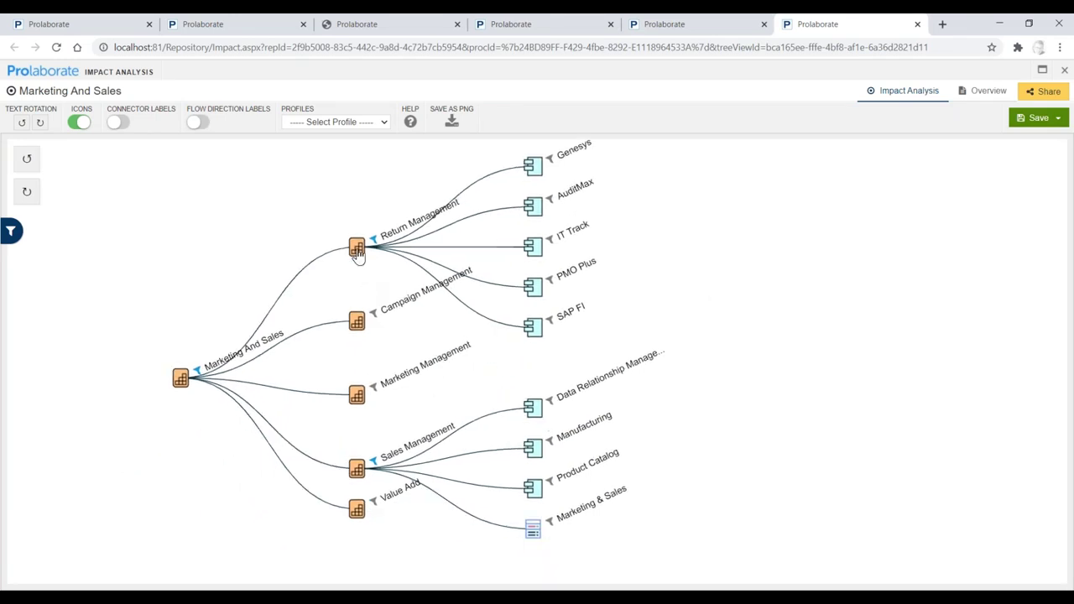
left_click(358, 249)
left_click(353, 341)
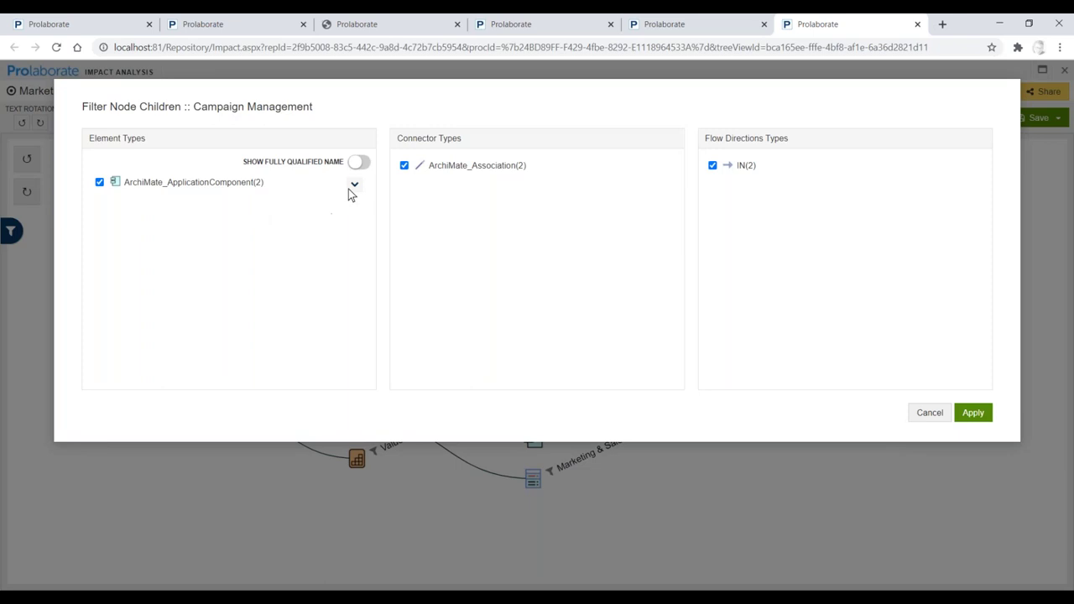
left_click(975, 415)
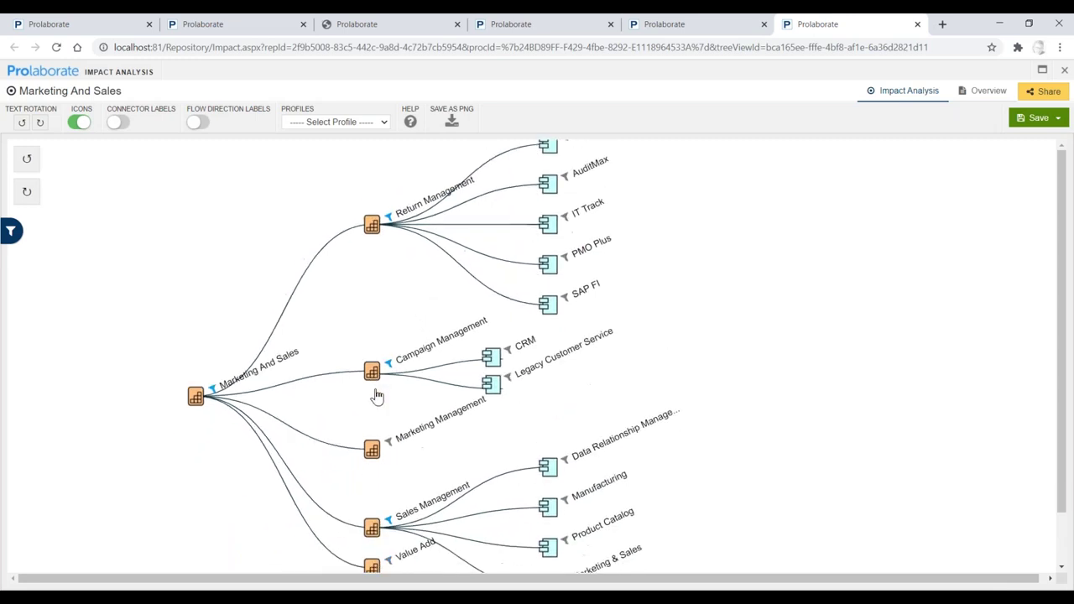
Collapse Campaign Management, show the impact analysis filters, and toggle the Marketing And Sales and Return Management branches.
left_click(374, 384)
left_click(374, 489)
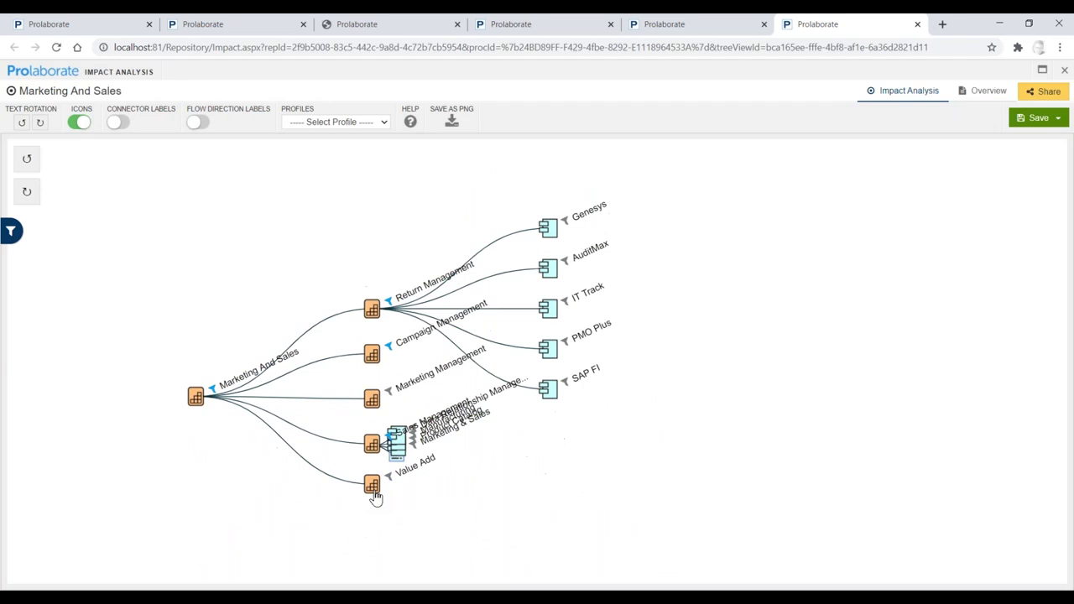
left_click(374, 489)
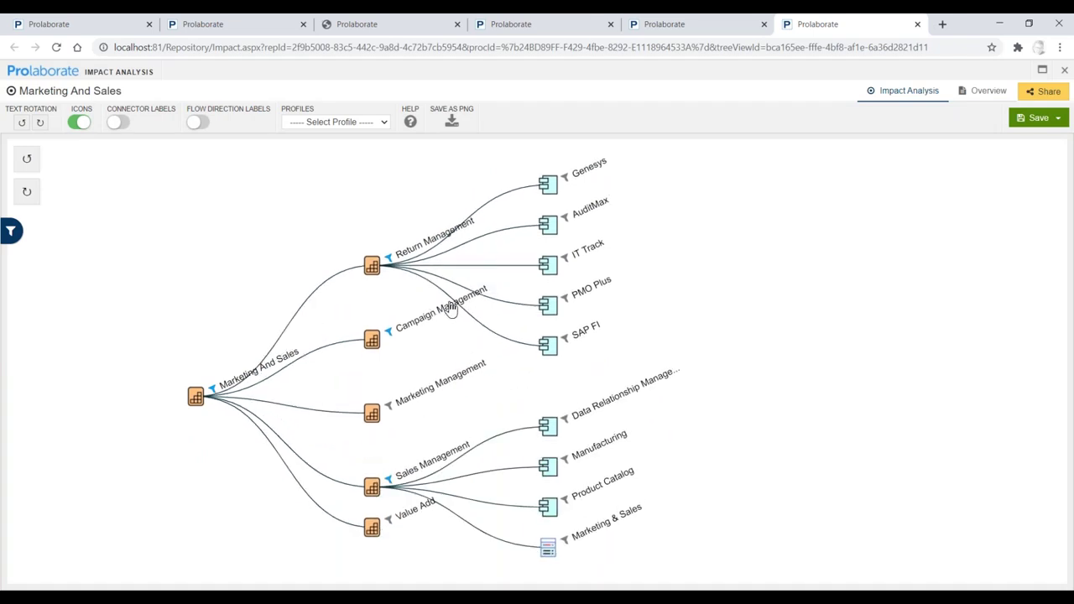
left_click(11, 234)
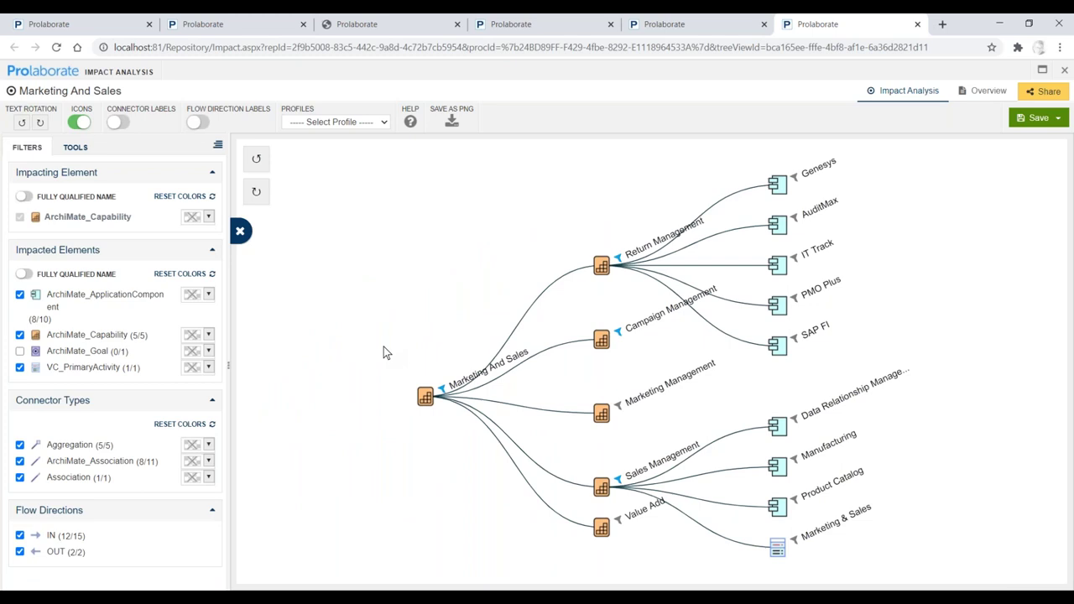
left_click(426, 398)
left_click(427, 398)
left_click(603, 278)
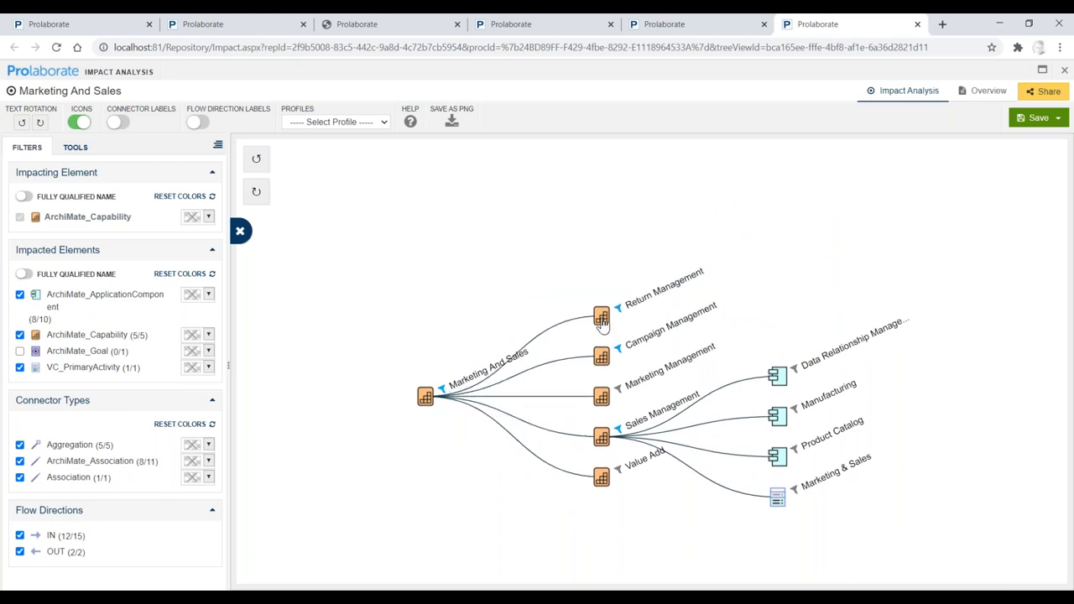
left_click(602, 316)
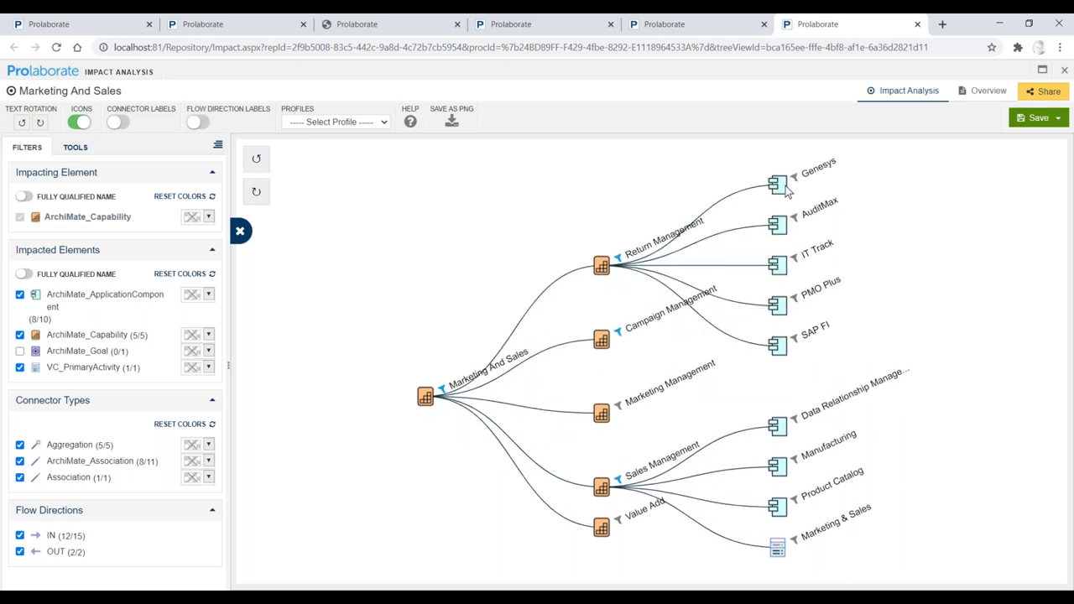
Expand Genesys in the impact tree, keeping only its ArchiMate_WorkPackage, ArchiMate_DataObject and ArchiMate_Node element types.
left_click(778, 188)
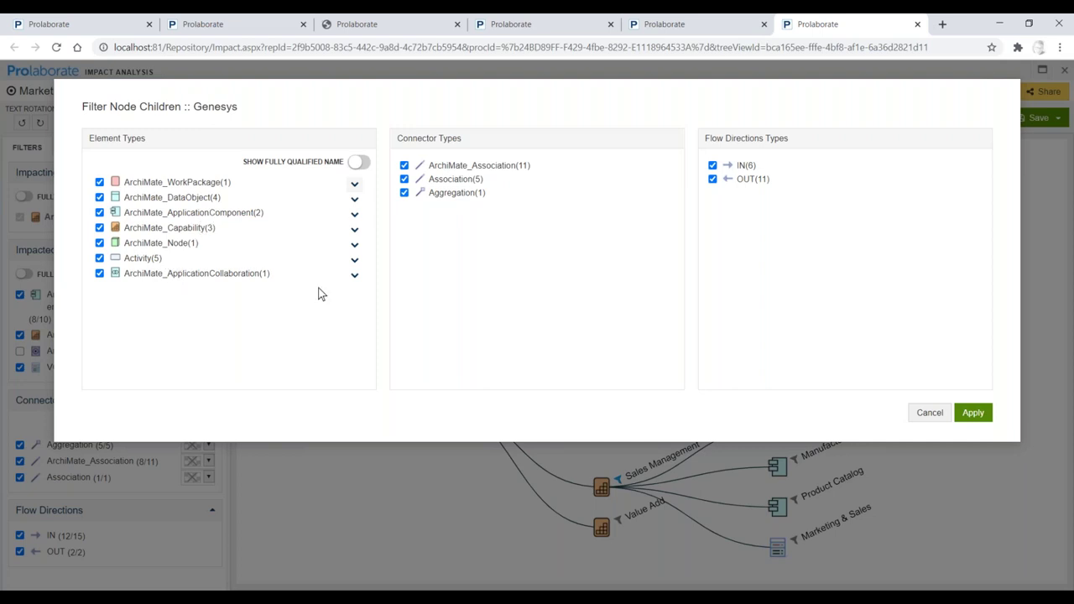
left_click(99, 273)
left_click(99, 242)
left_click(99, 243)
left_click(99, 228)
left_click(99, 212)
left_click(99, 182)
left_click(99, 197)
left_click(99, 198)
left_click(100, 183)
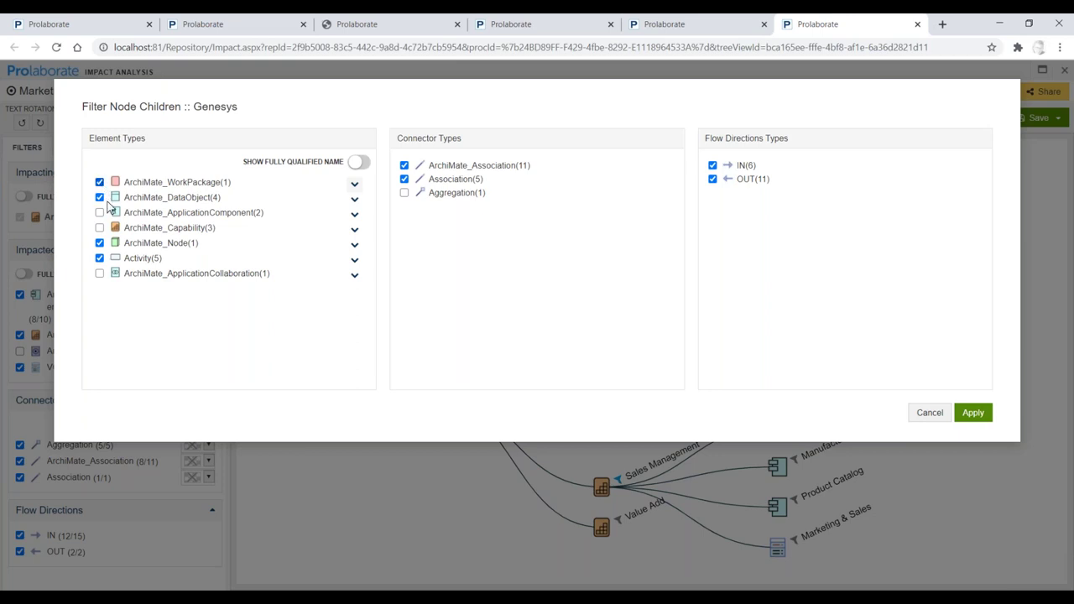
left_click(100, 259)
left_click(973, 413)
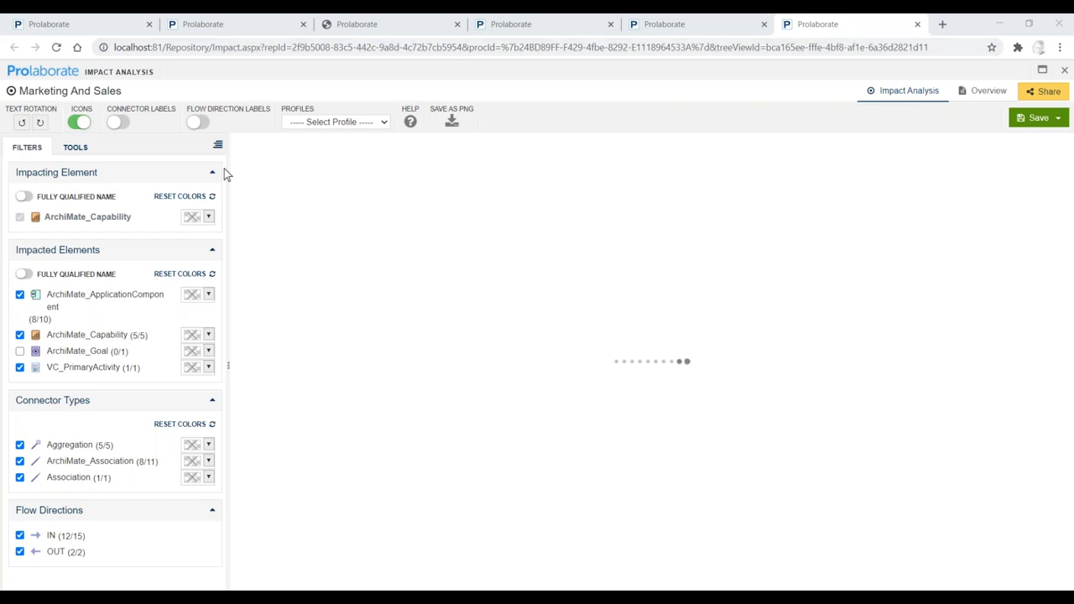
Examine the work package, data objects and node related to Genesys under Return Management.
left_click(433, 347)
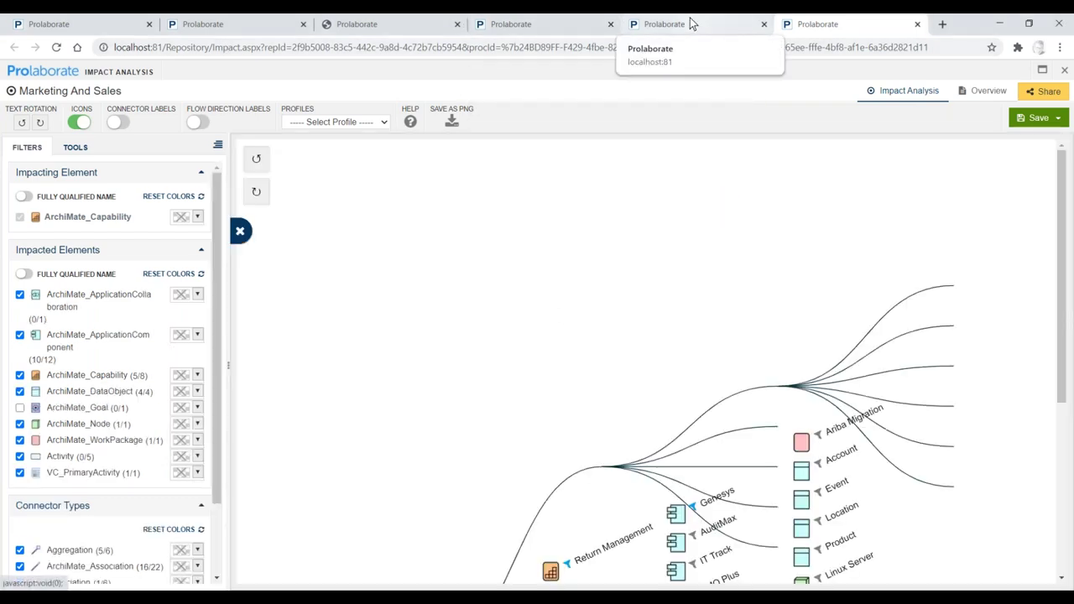
left_click(726, 24)
left_click(819, 23)
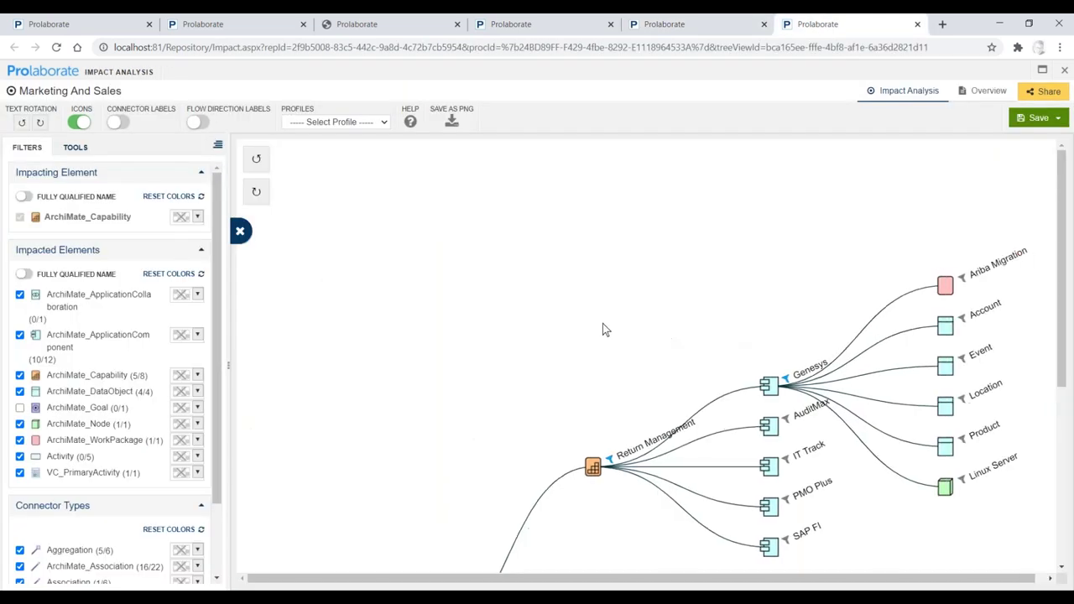
left_click_drag(436, 282, 620, 183)
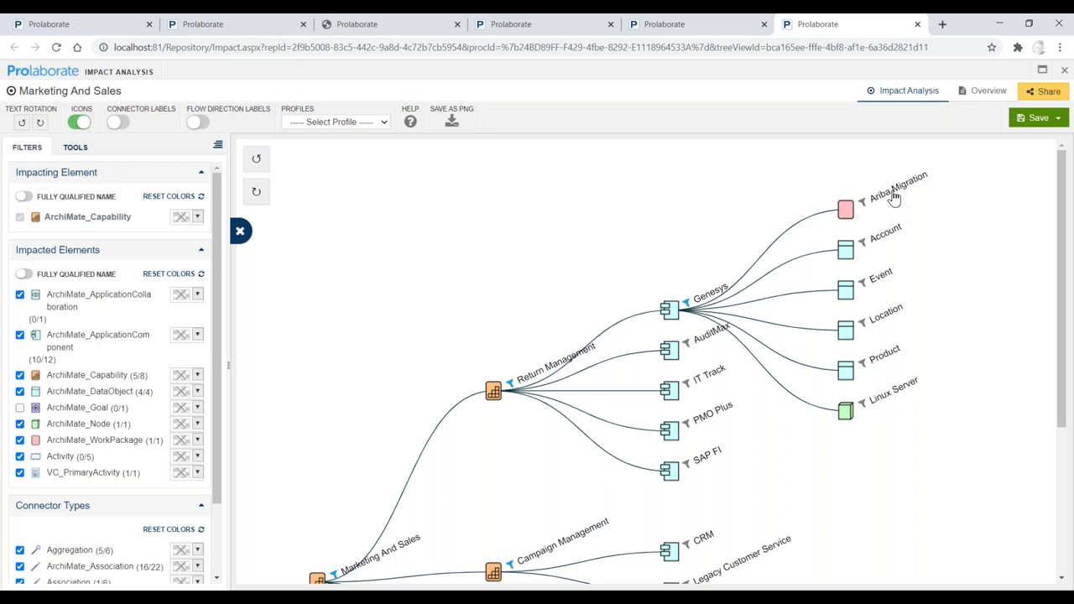
left_click_drag(548, 266, 564, 233)
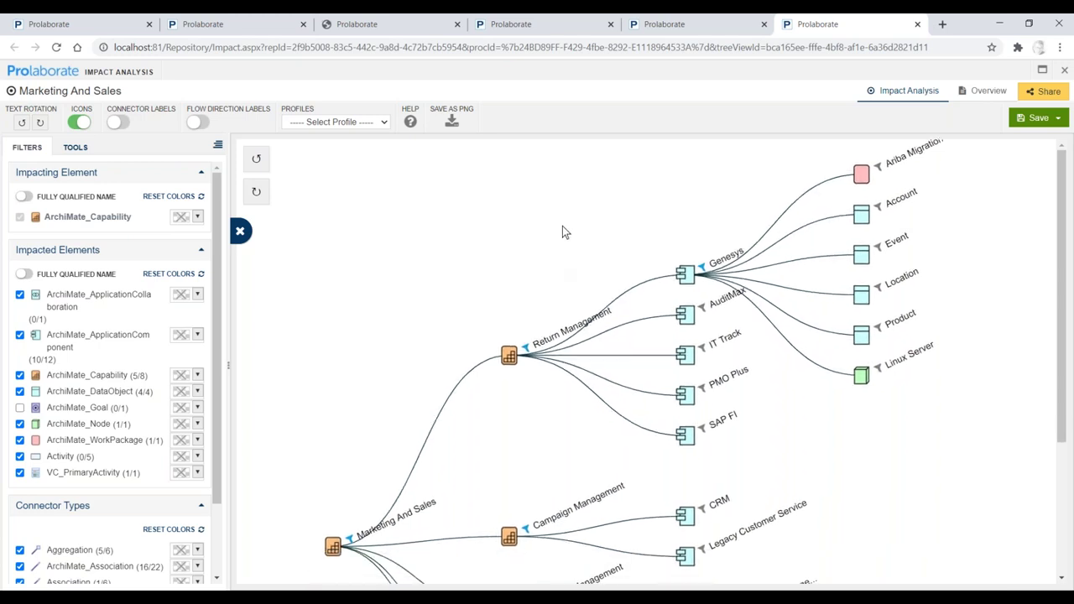
left_click(213, 597)
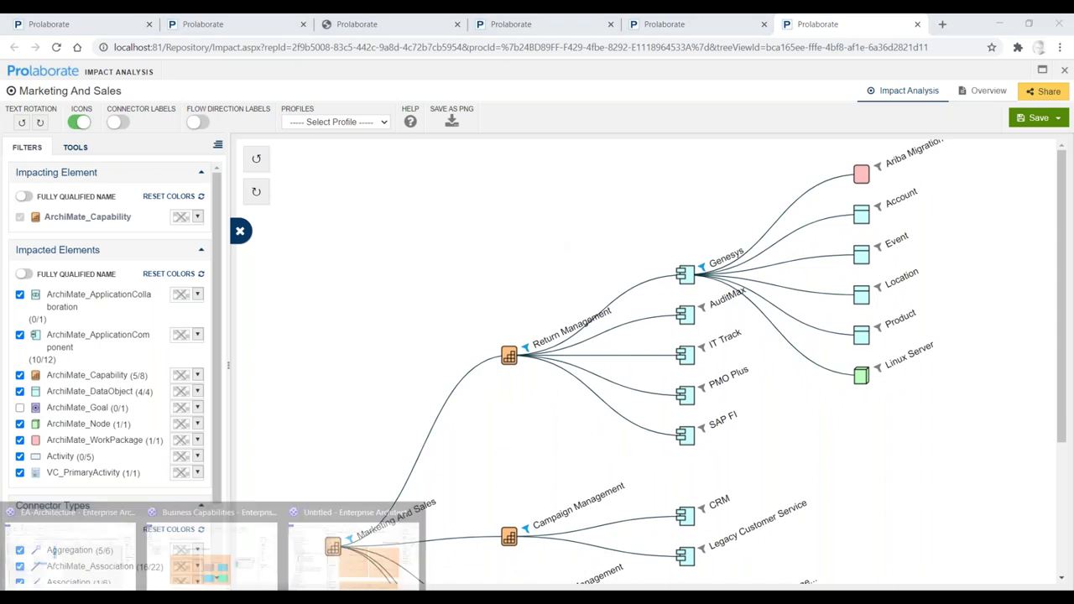
mouse_move(215, 573)
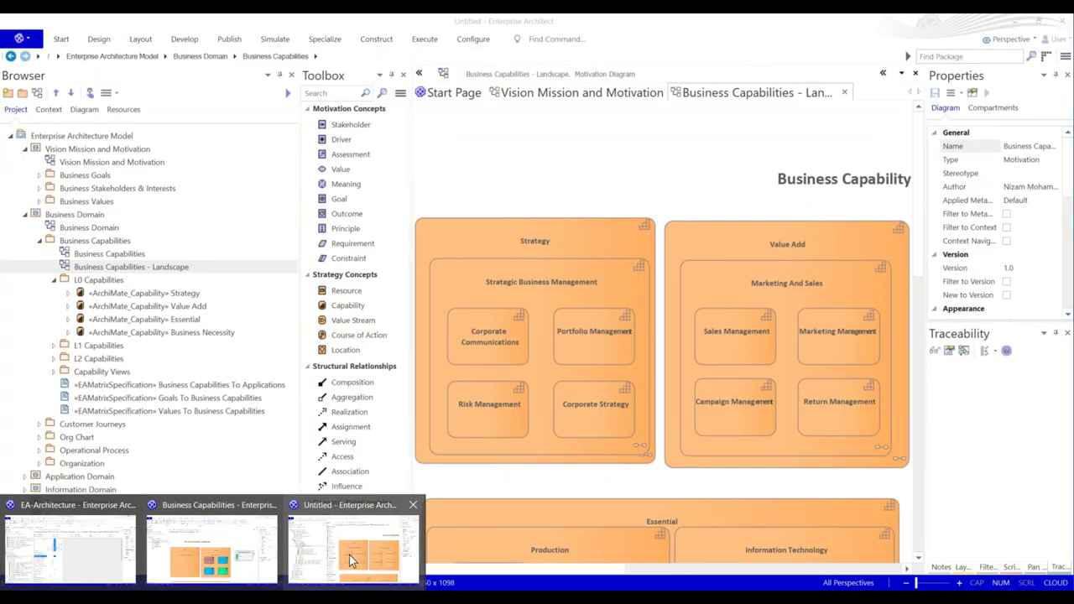
left_click(349, 555)
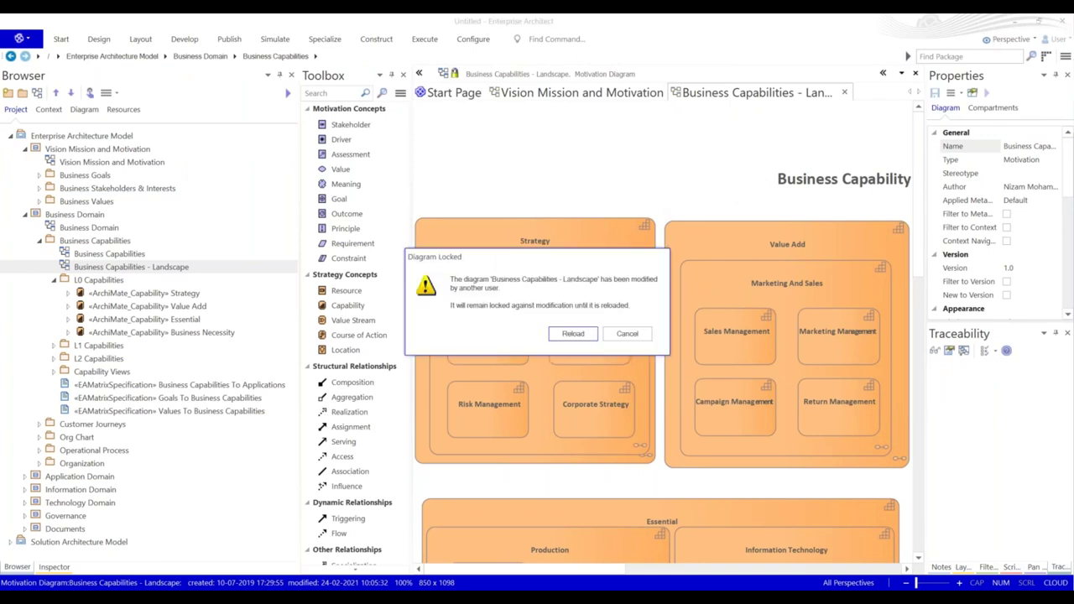
key("Return")
left_click(1024, 25)
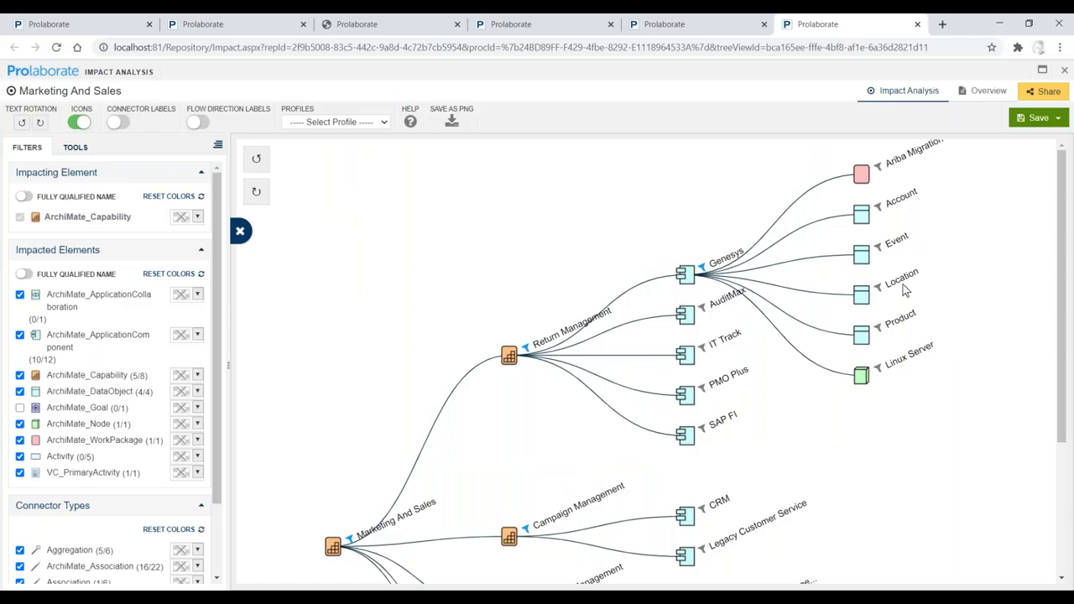
Go back to the Goals to Business Capabilities matrix and view the Production capability's attributes and traceability.
left_click(690, 26)
mouse_move(479, 215)
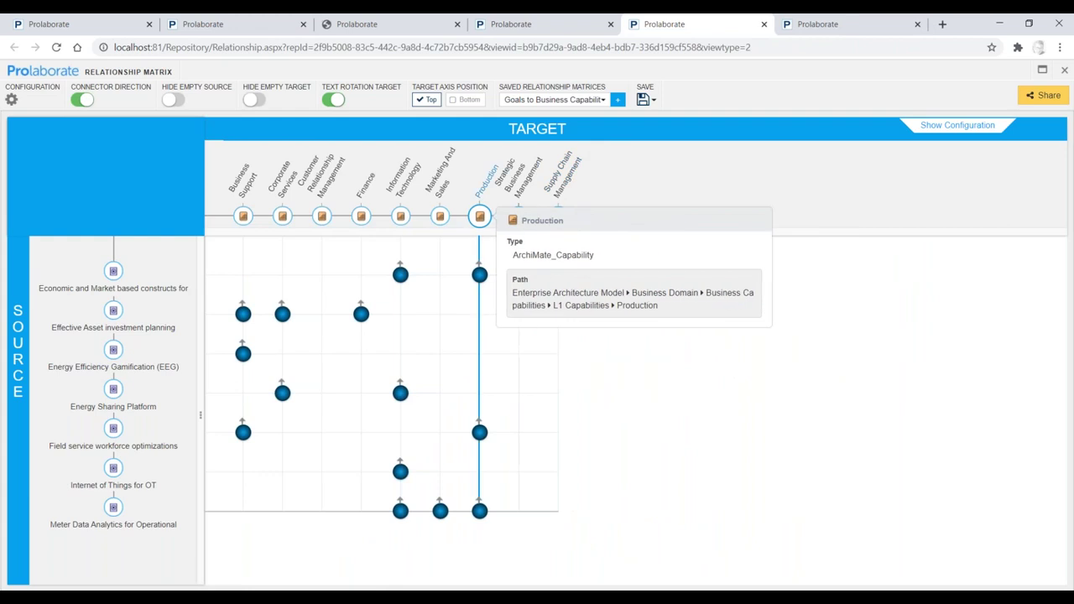
left_click(479, 215)
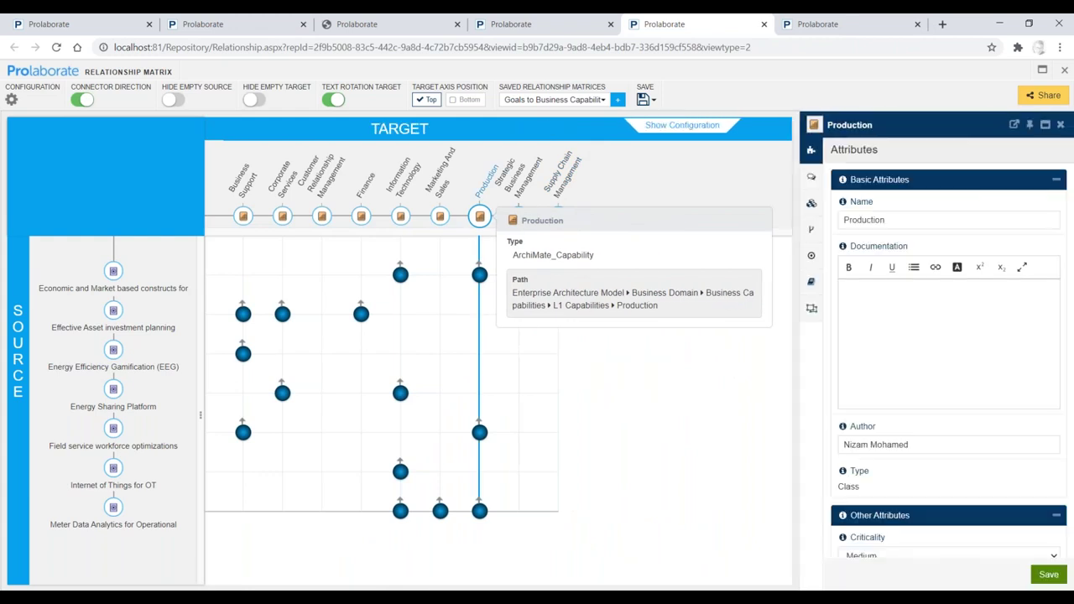
left_click(811, 228)
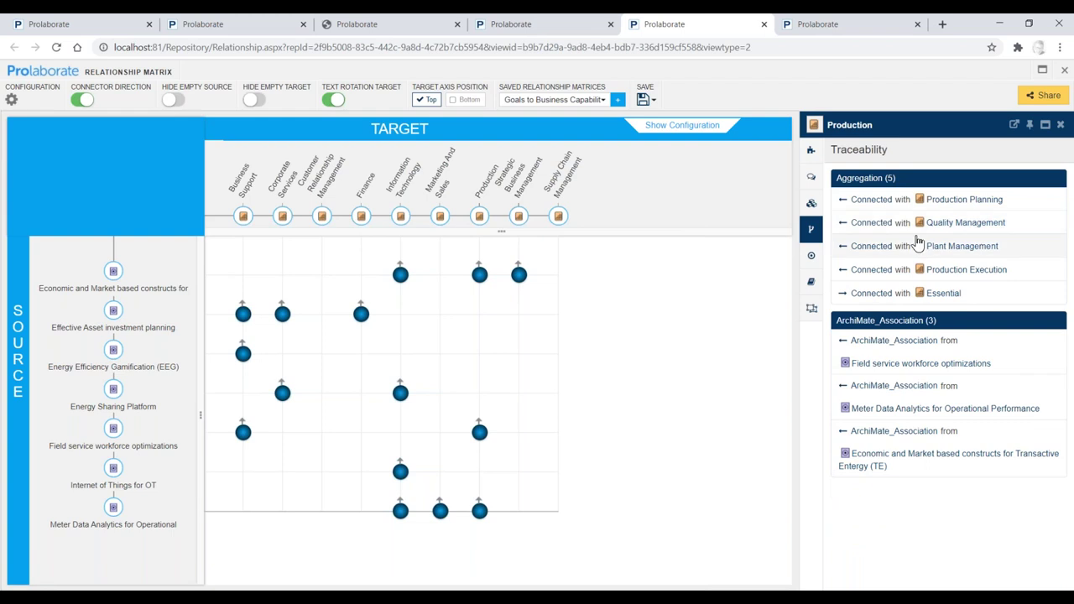
Create a new impact analysis for the Production capability using the existing L1 Capability Analysis profile.
left_click(812, 259)
left_click(946, 243)
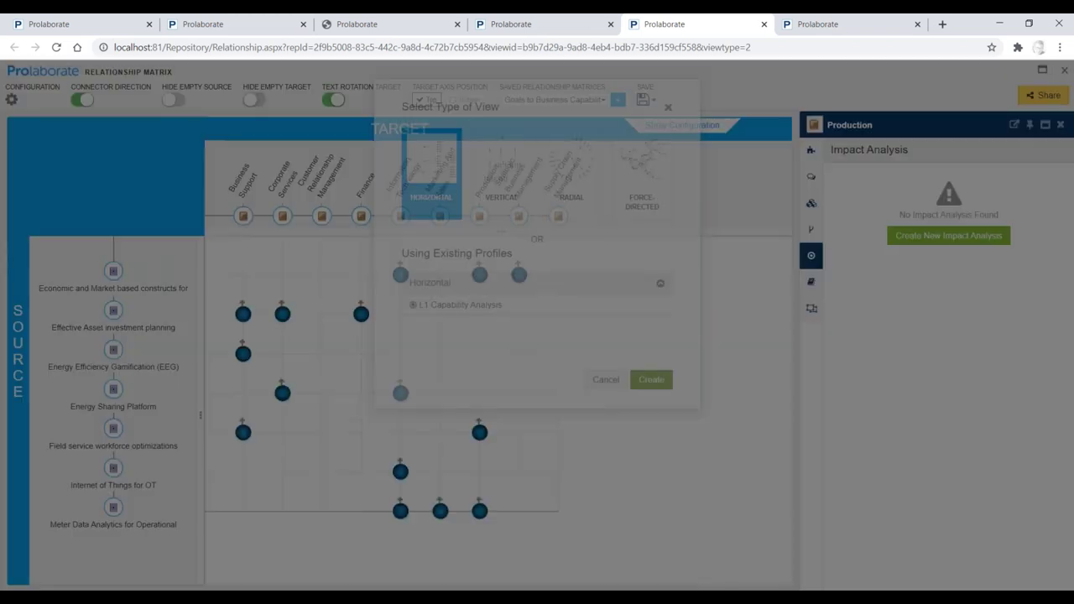
left_click(571, 307)
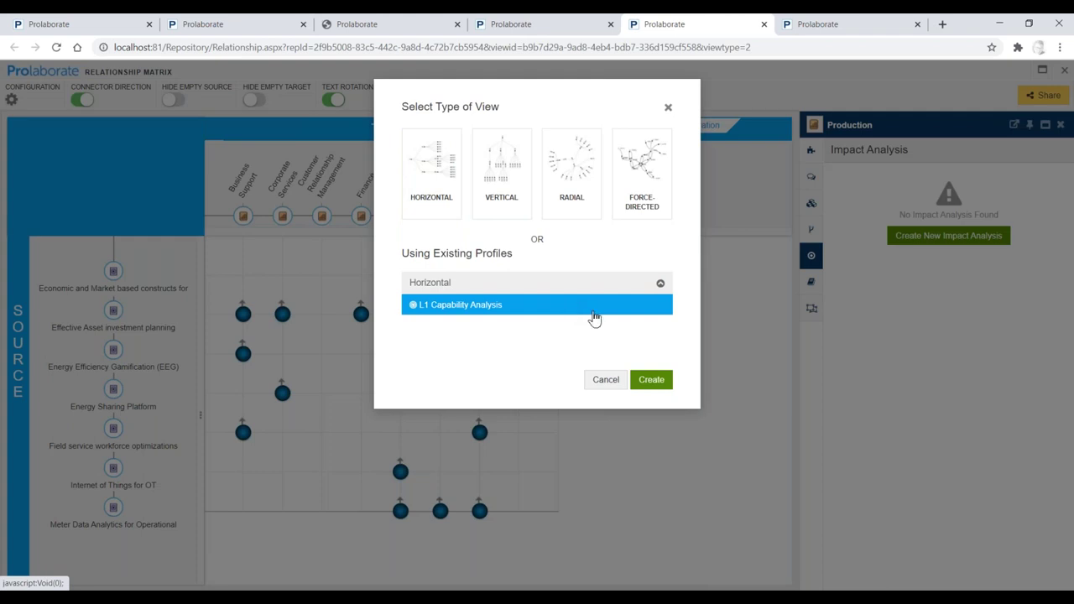
left_click(661, 382)
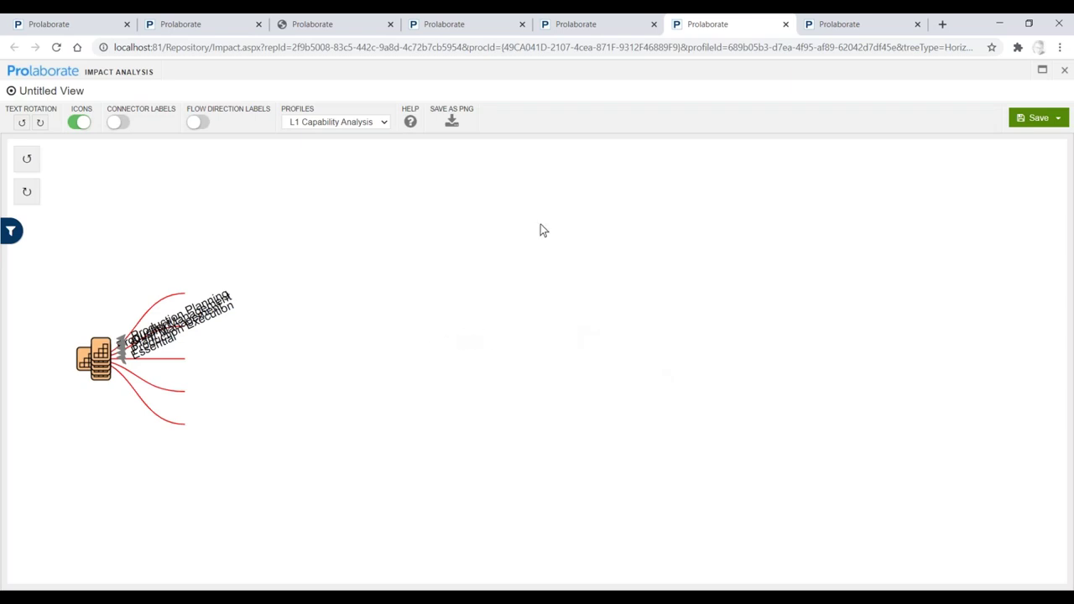
Look back at the earlier matrix and impact views, and examine what the Production Planning, Production Execution and Essential branches link to under Production.
left_click(601, 27)
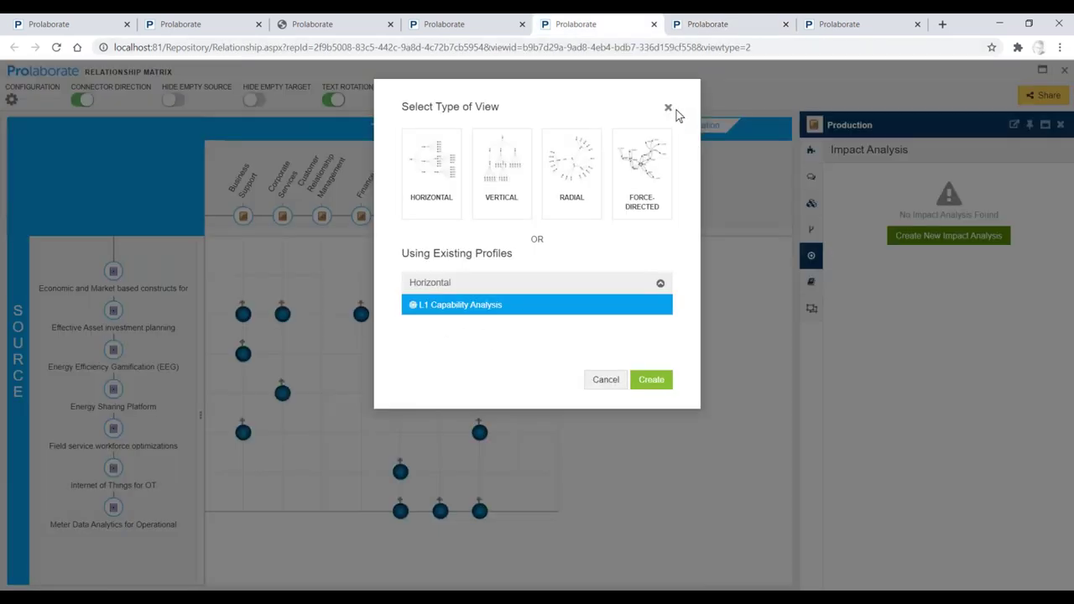
left_click(466, 23)
left_click(591, 27)
left_click(697, 32)
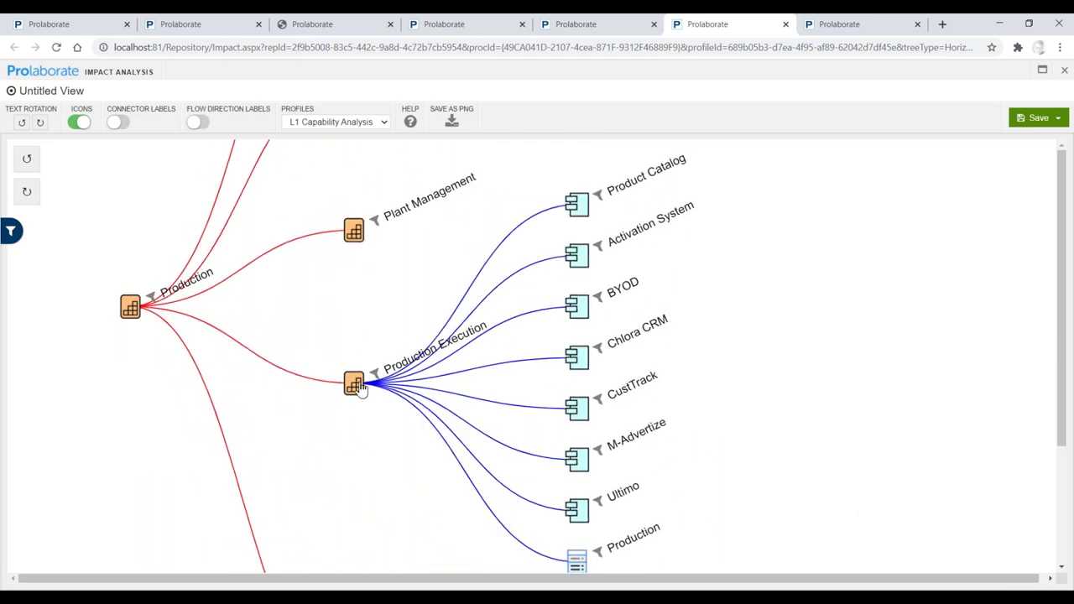
left_click(354, 384)
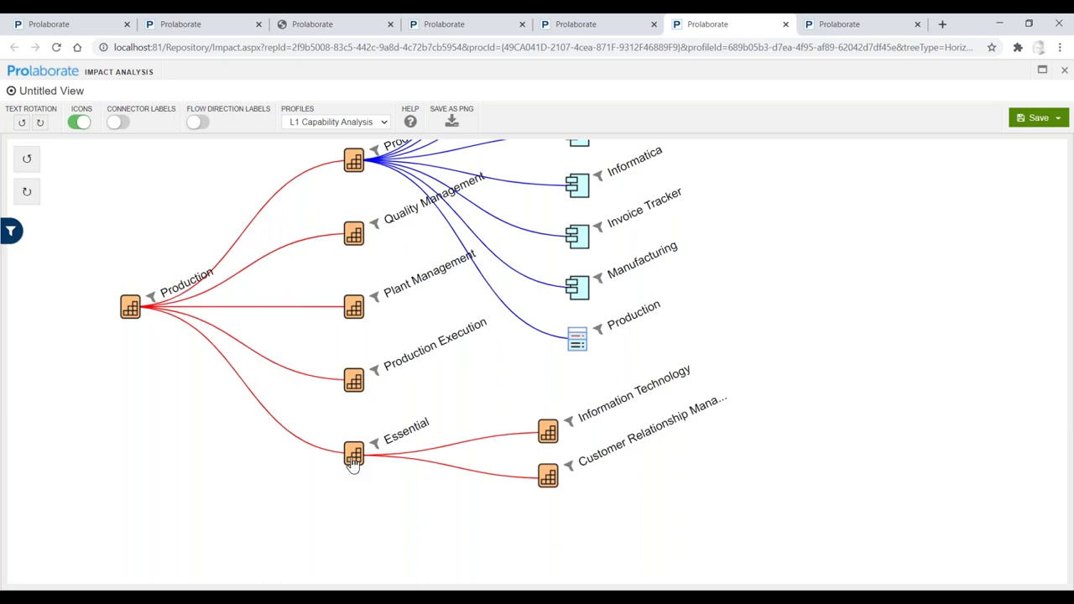
left_click_drag(843, 406, 858, 501)
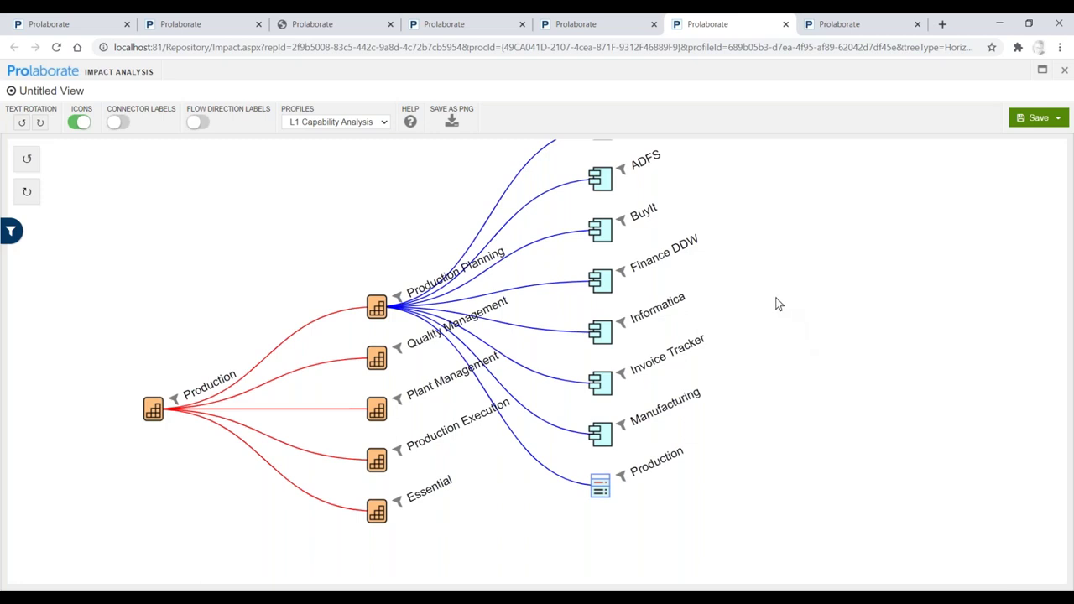
Switch back to the slide presentation and advance from Analyse Architectural Impact to the Agenda slide.
left_click(1007, 27)
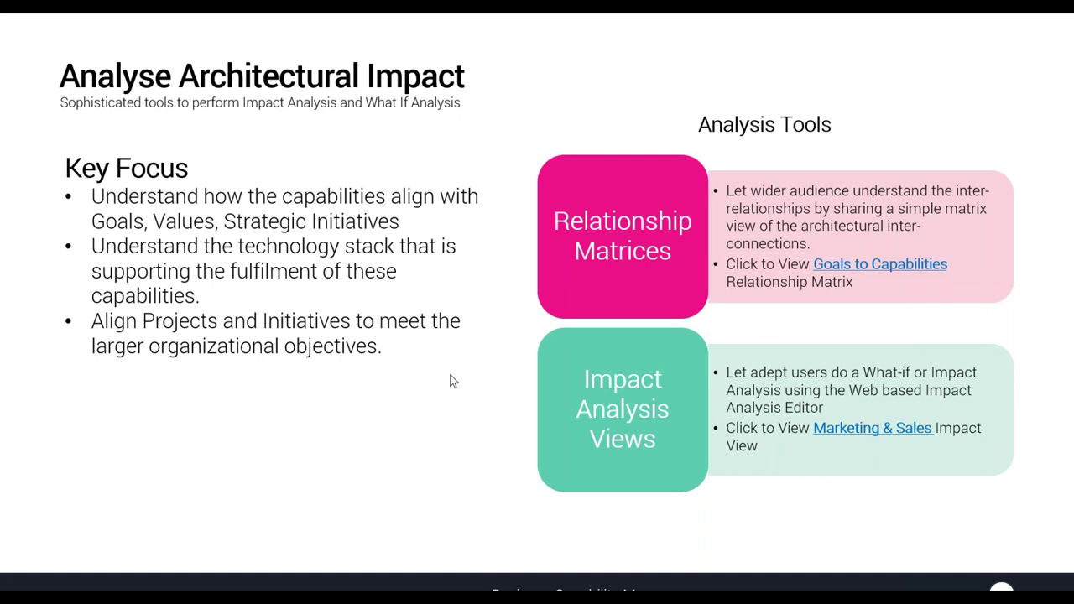
key("Right")
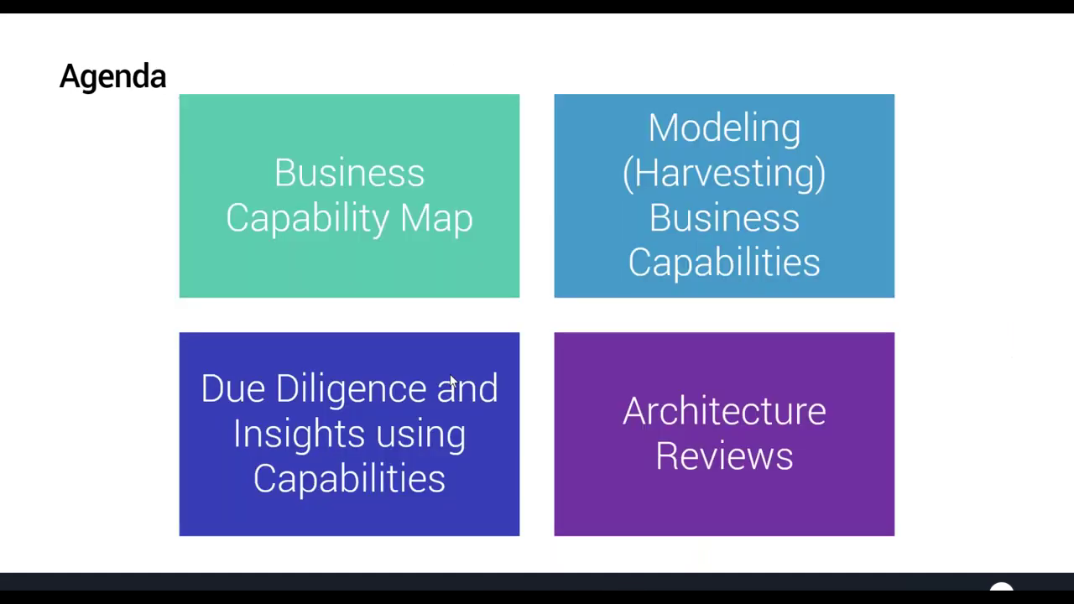